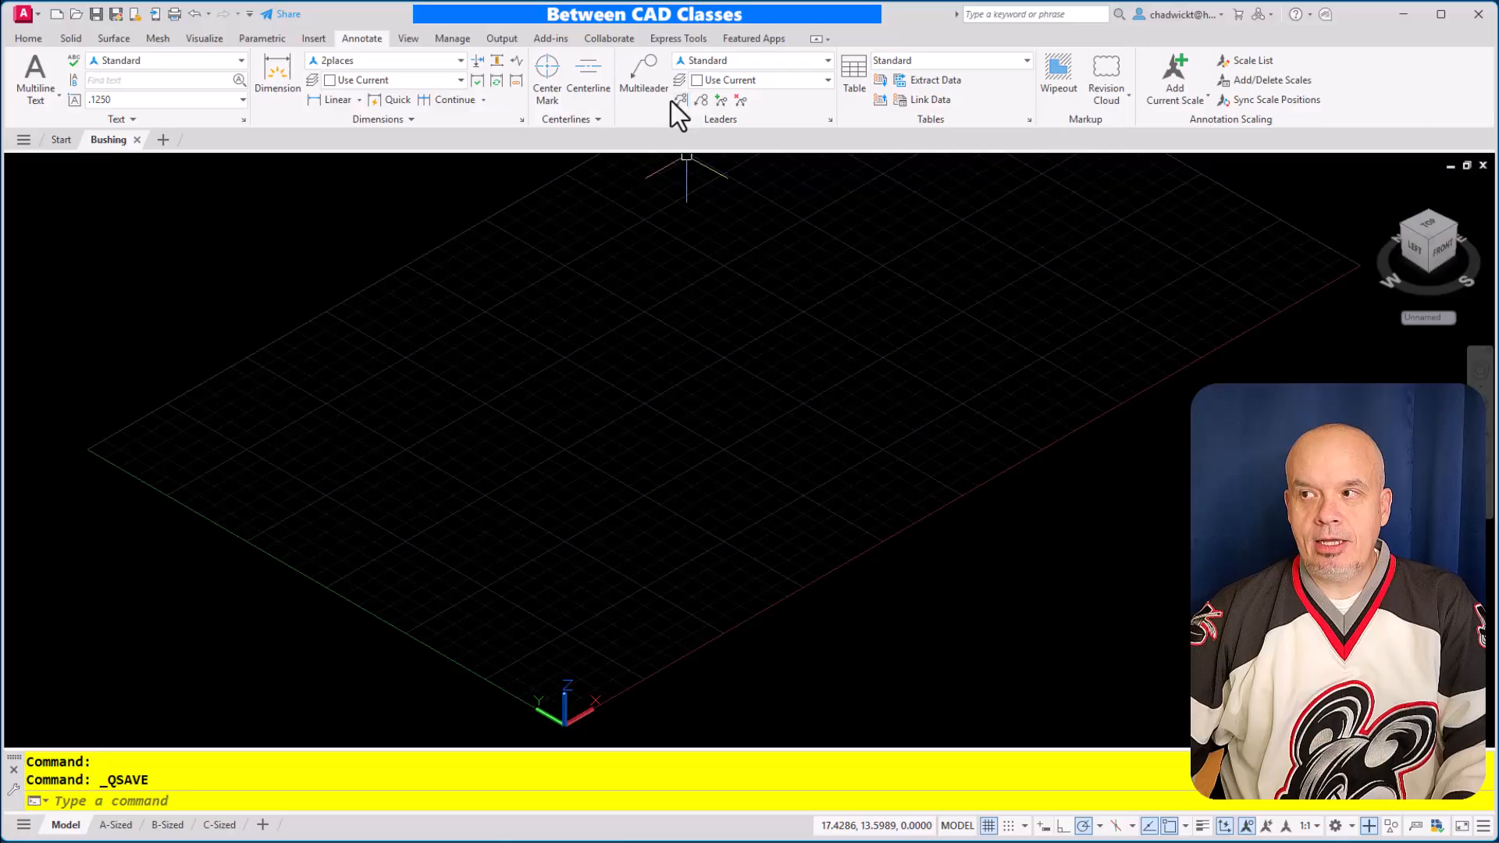
Set the model view to the Left orthographic view
{"action": "left_click", "coordinate": [23, 36]}
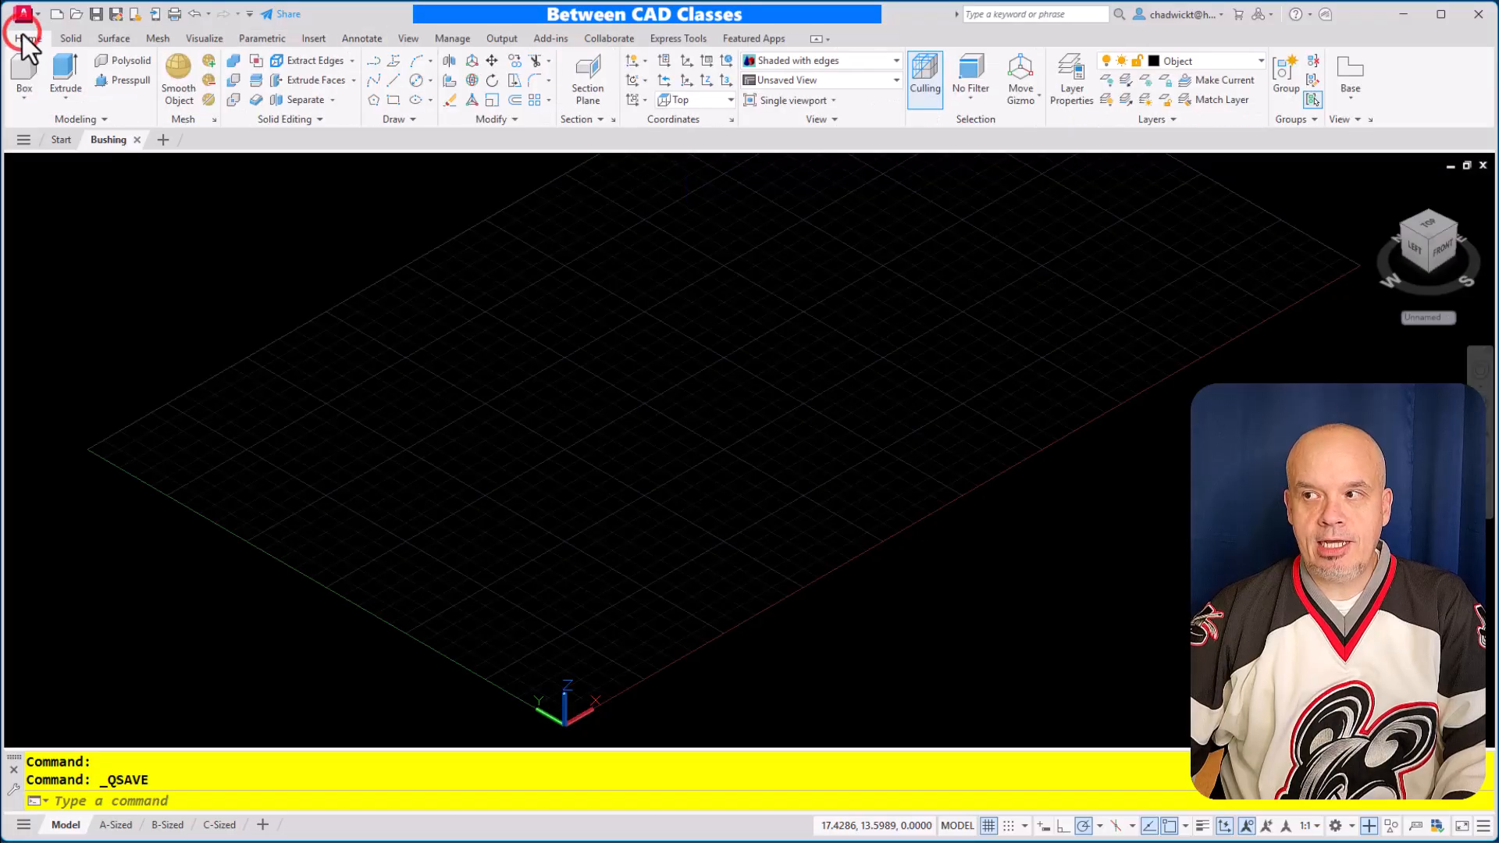
{"action": "left_click", "coordinate": [859, 81]}
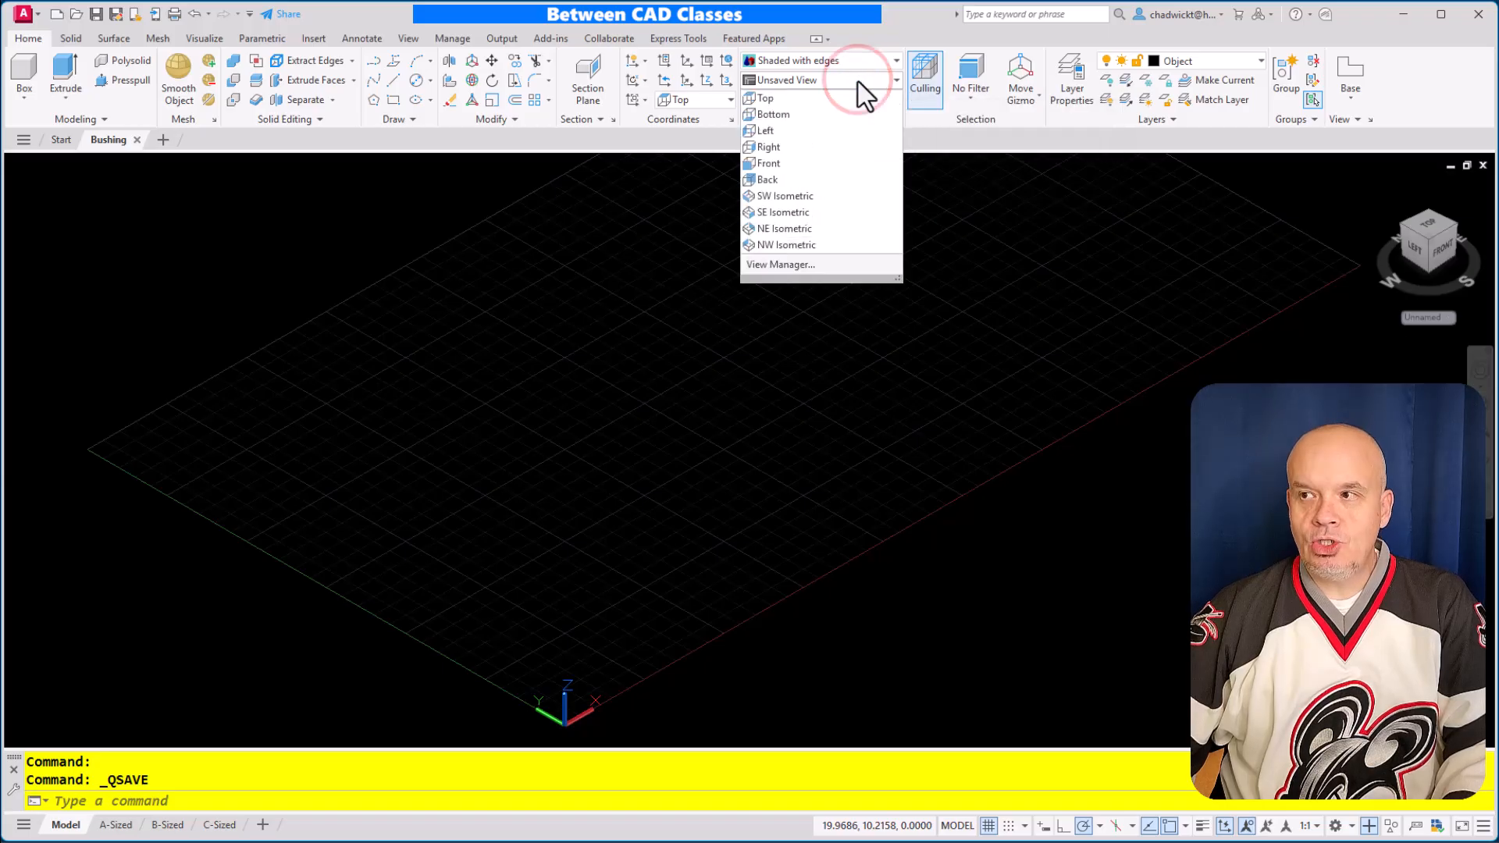
{"action": "left_click", "coordinate": [806, 129]}
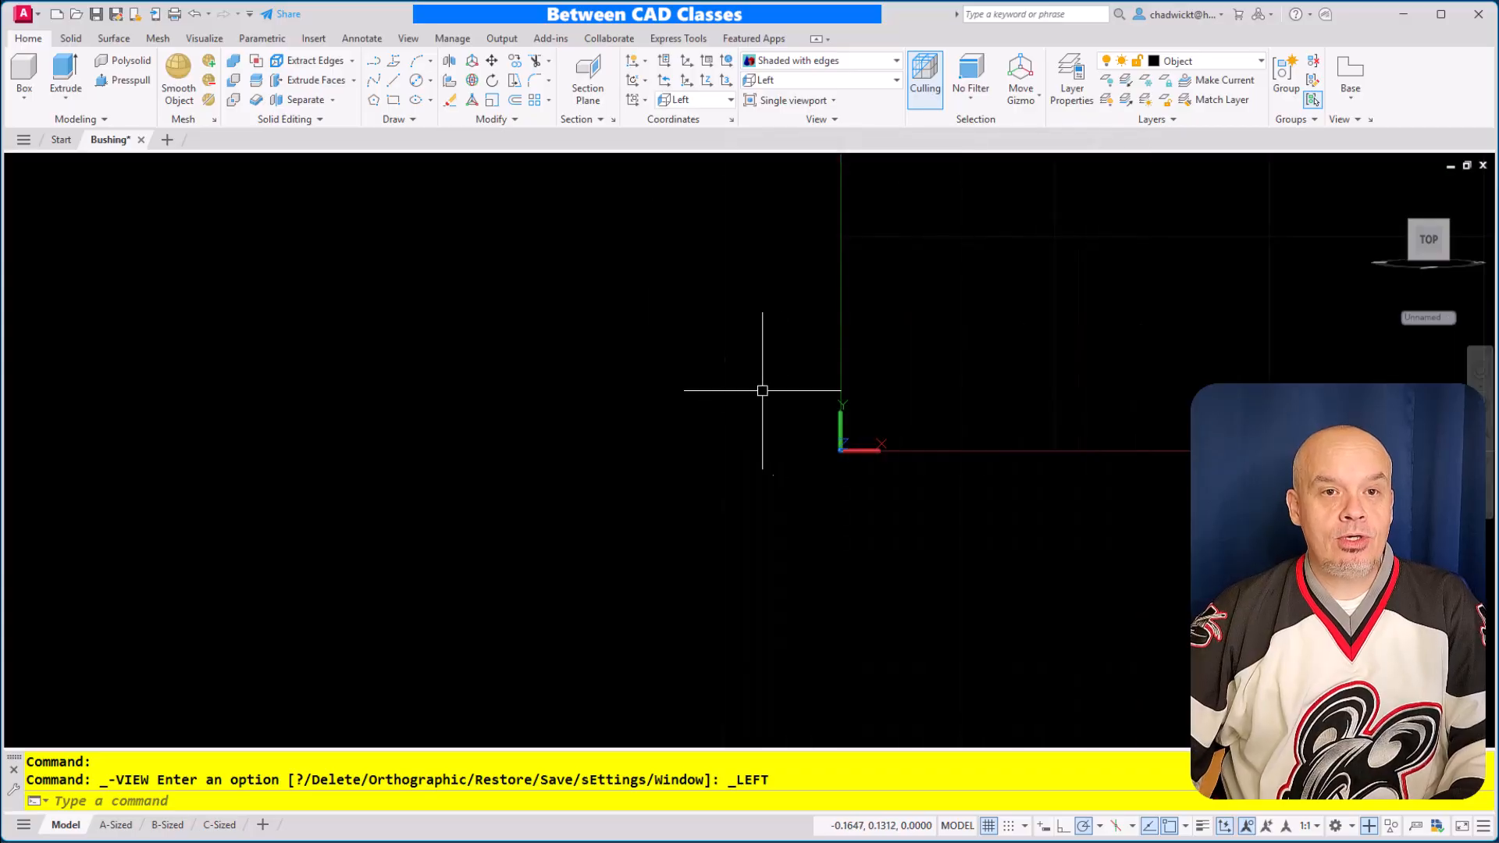
Draw a circle centred on the origin 0,0 with a diameter of 1.375
{"action": "left_click", "coordinate": [430, 80]}
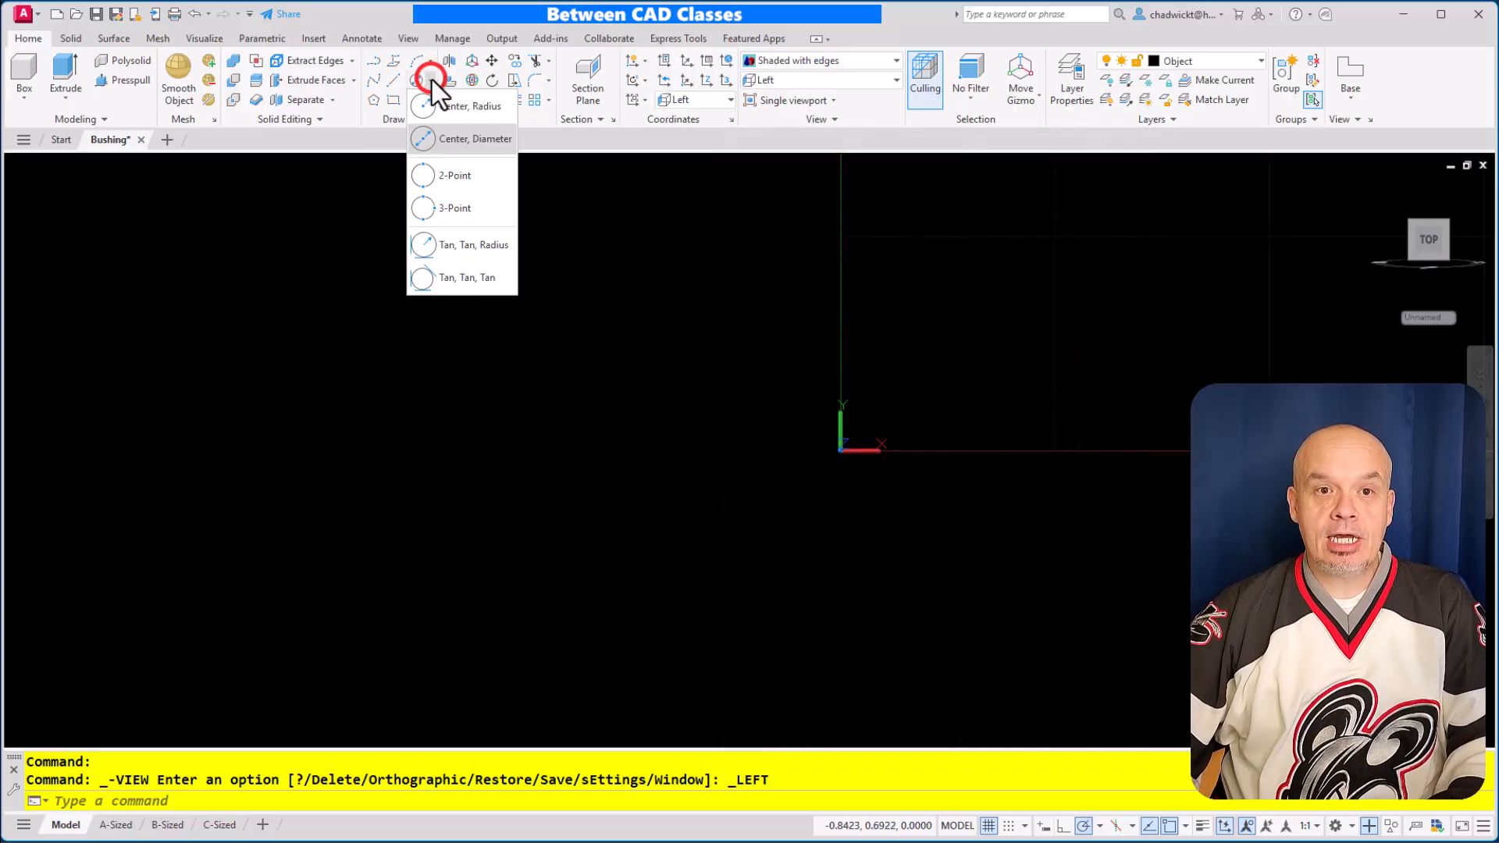
{"action": "left_click", "coordinate": [438, 135]}
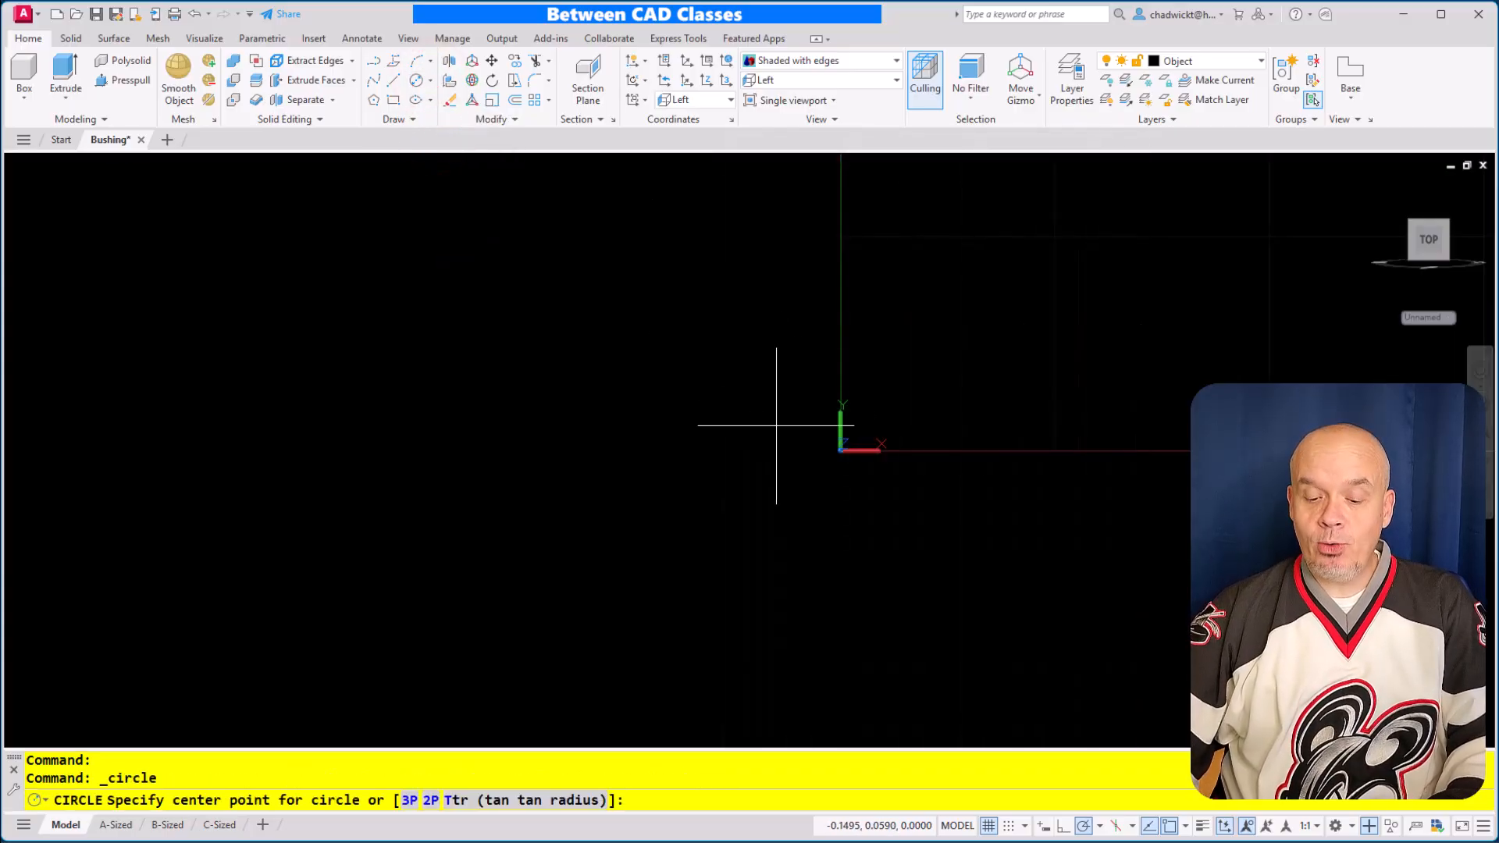
{"action": "type", "text": "0,0"}
{"action": "key", "text": "Return"}
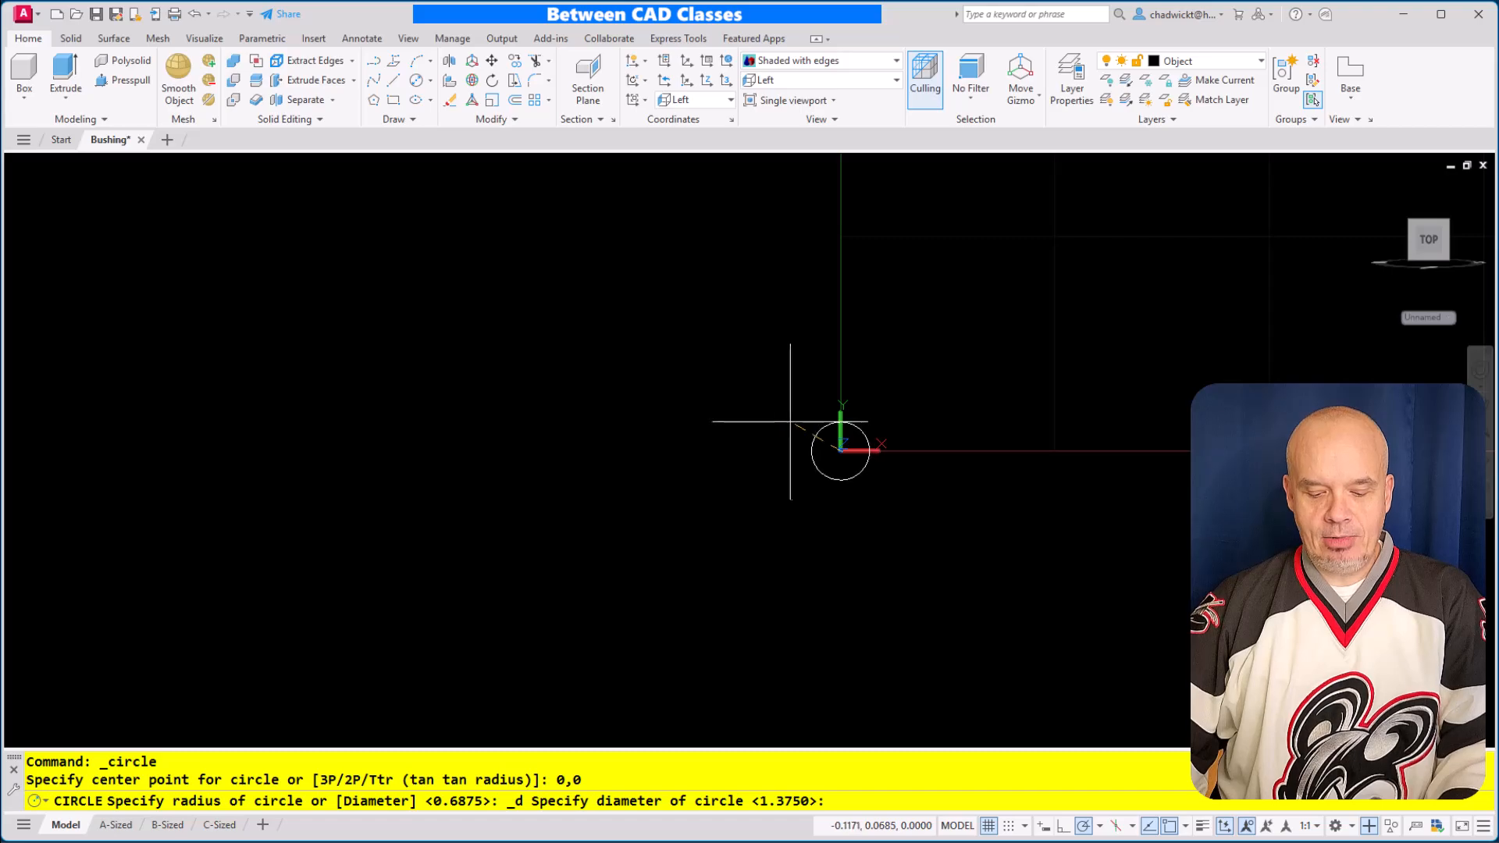
{"action": "type", "text": "1.375"}
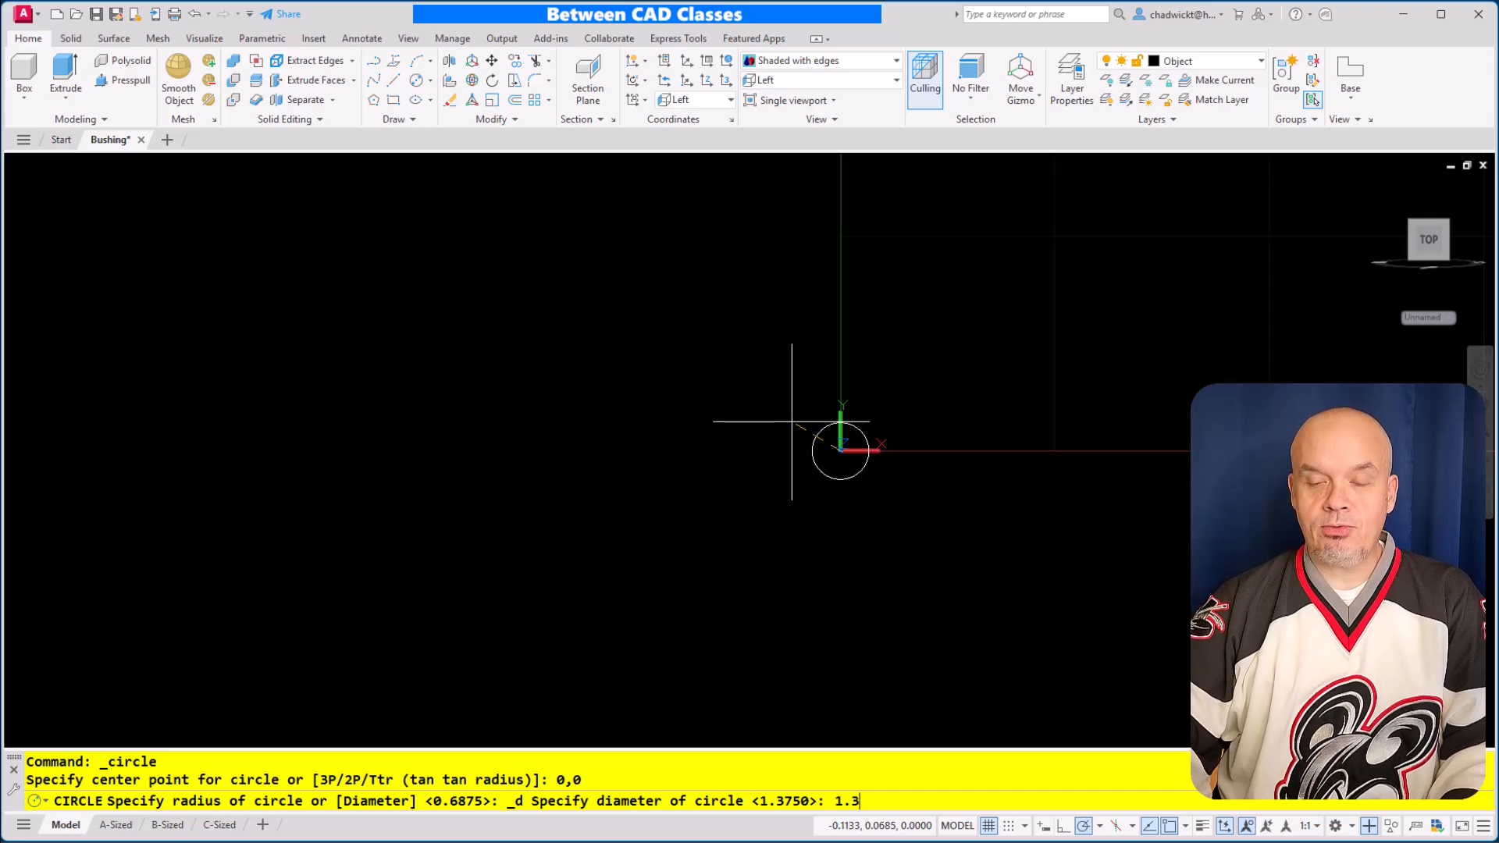
{"action": "key", "text": "Return"}
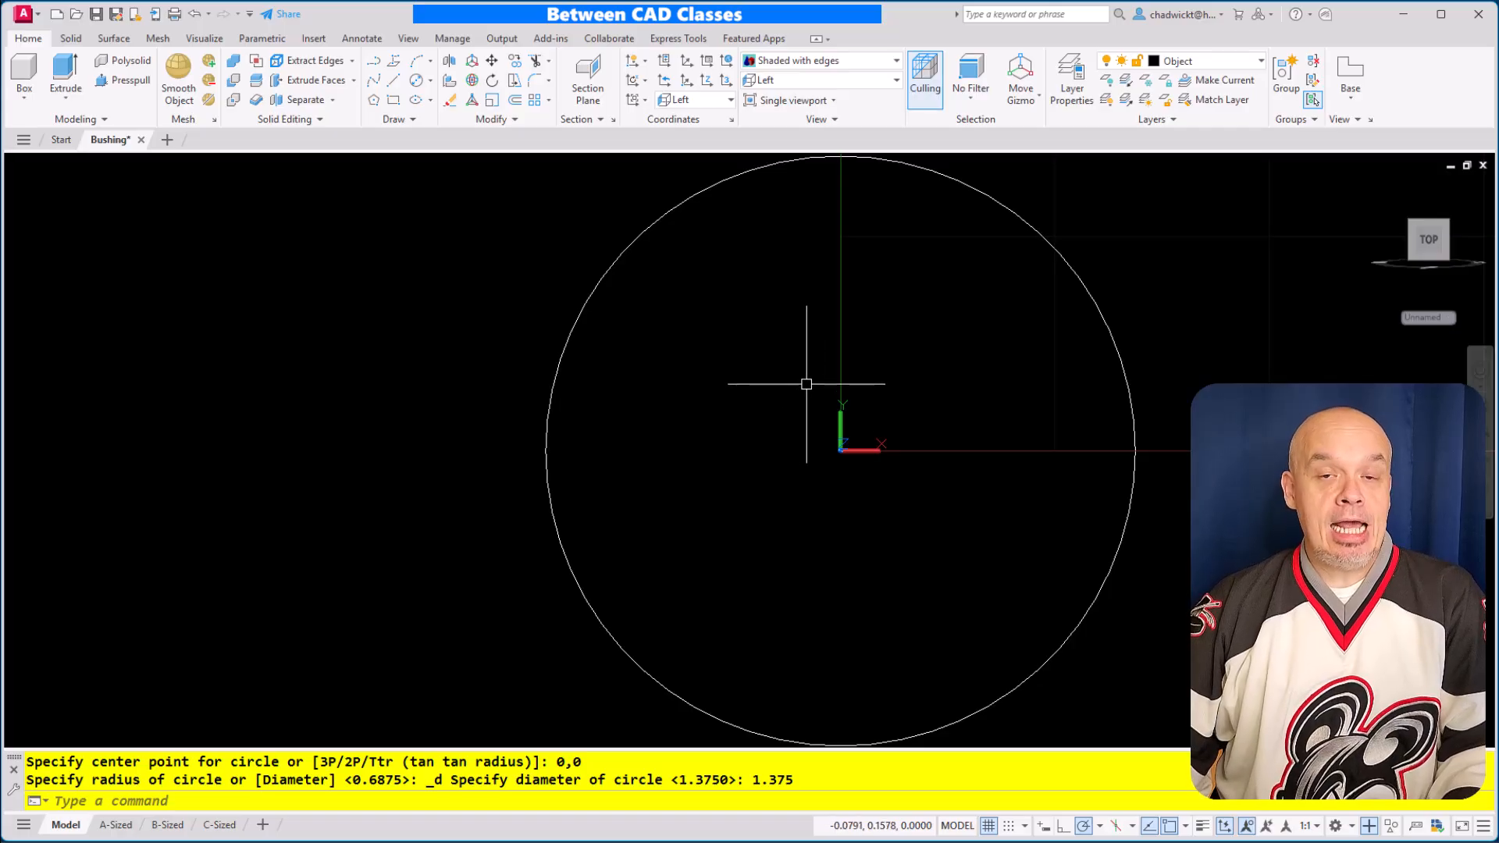
Draw a concentric circle with a diameter of .875 inside the 1.375 circle
{"action": "left_click", "coordinate": [416, 81]}
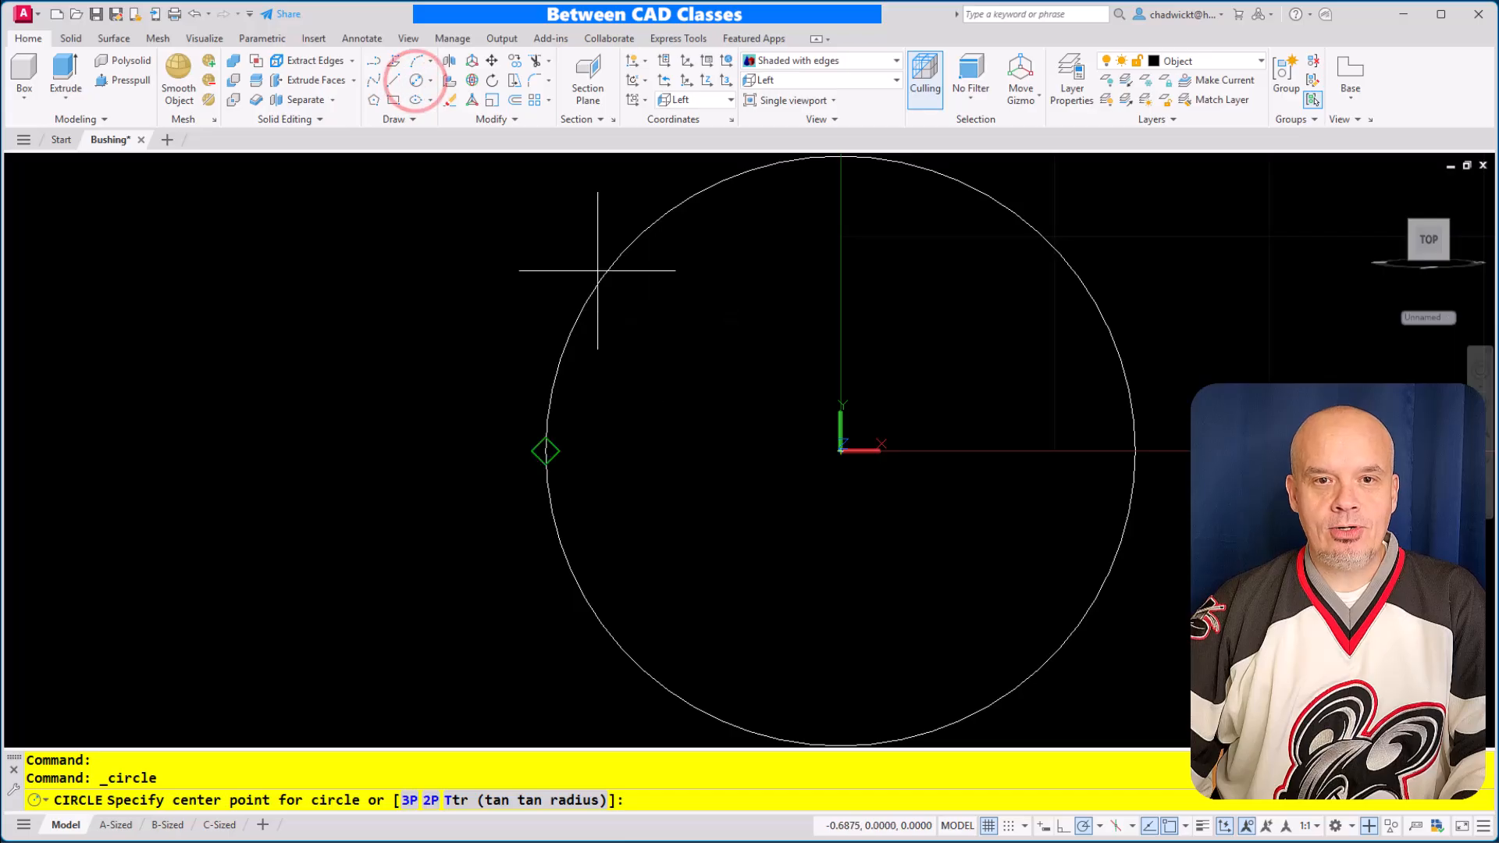
{"action": "left_click", "coordinate": [841, 450]}
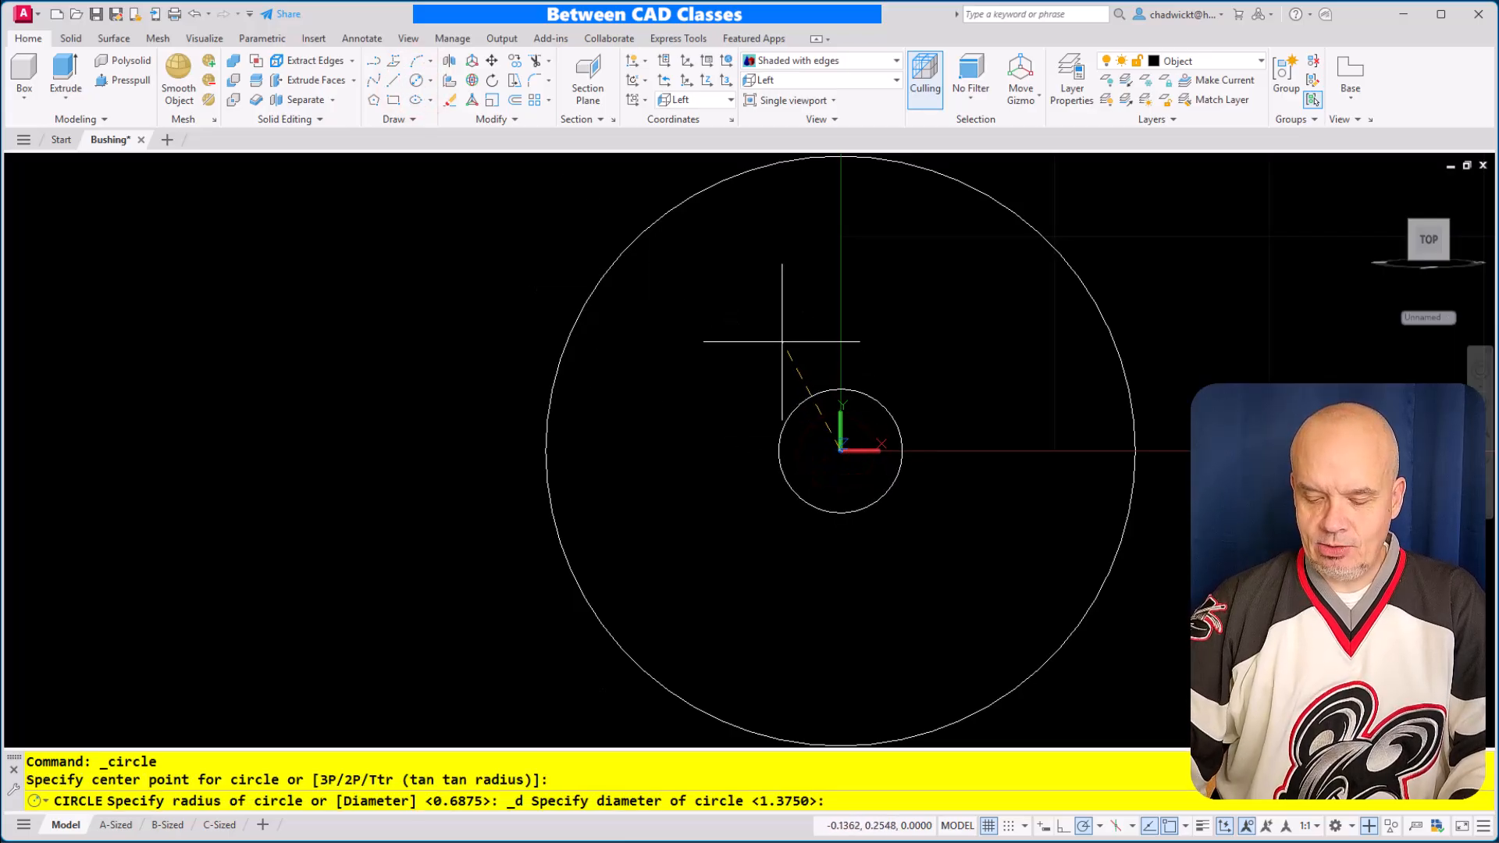
{"action": "type", "text": ".875"}
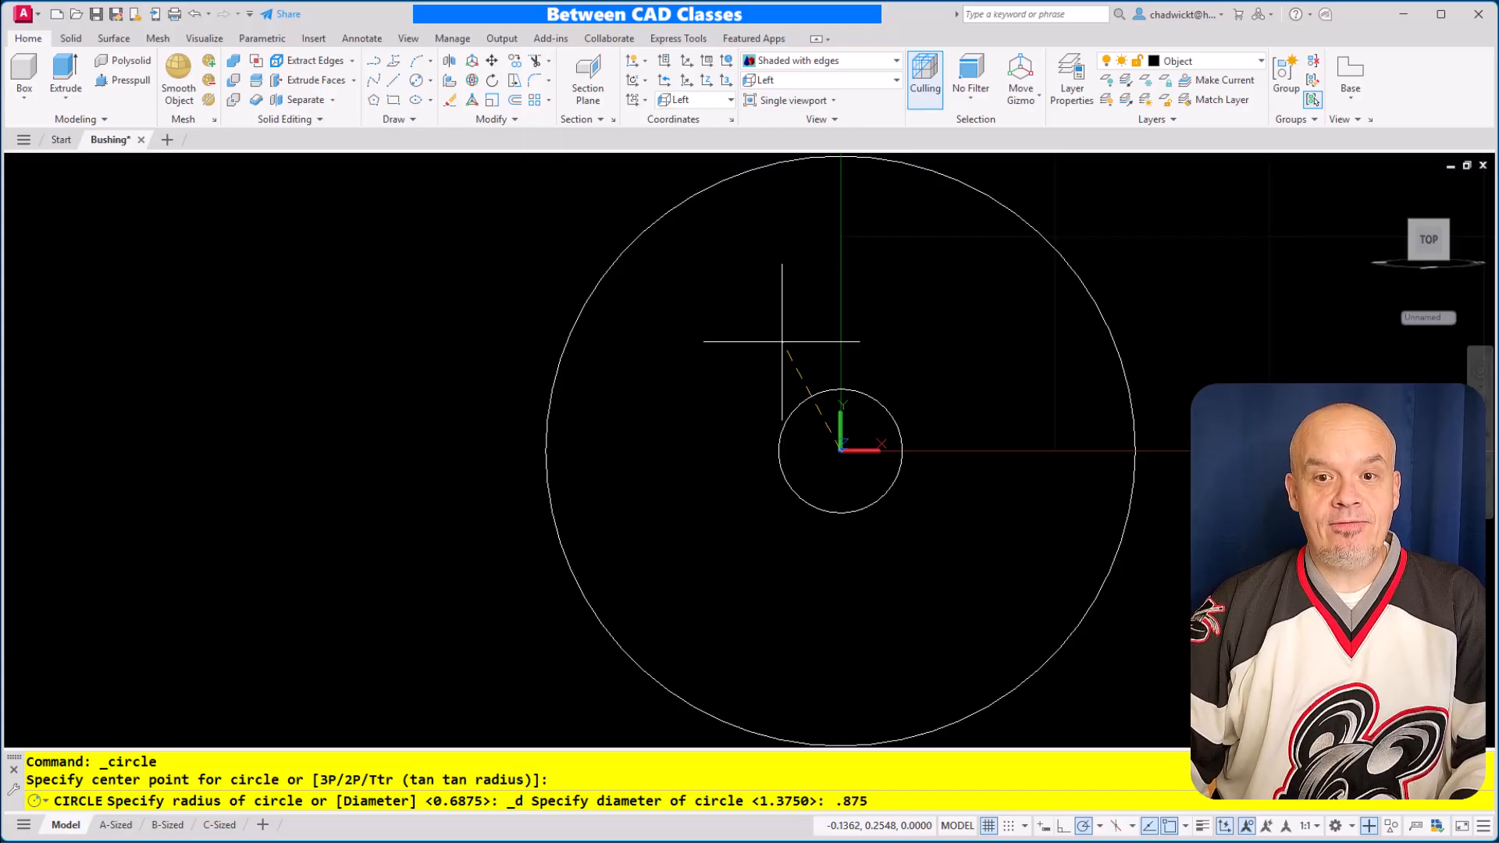
{"action": "key", "text": "Return"}
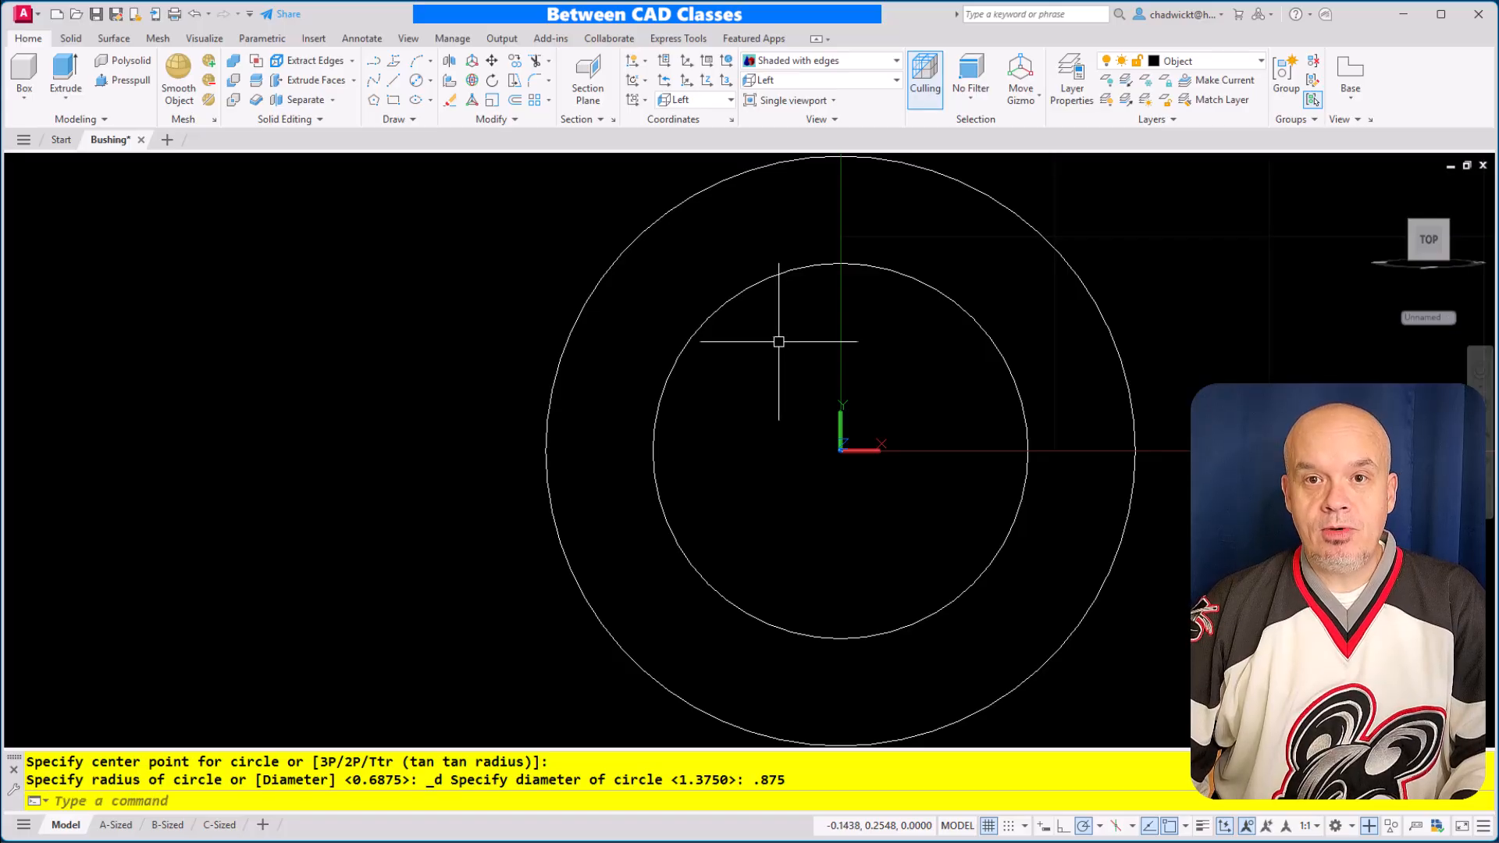
Restore the World coordinate system and return the model to the home isometric view
{"action": "left_click", "coordinate": [728, 62]}
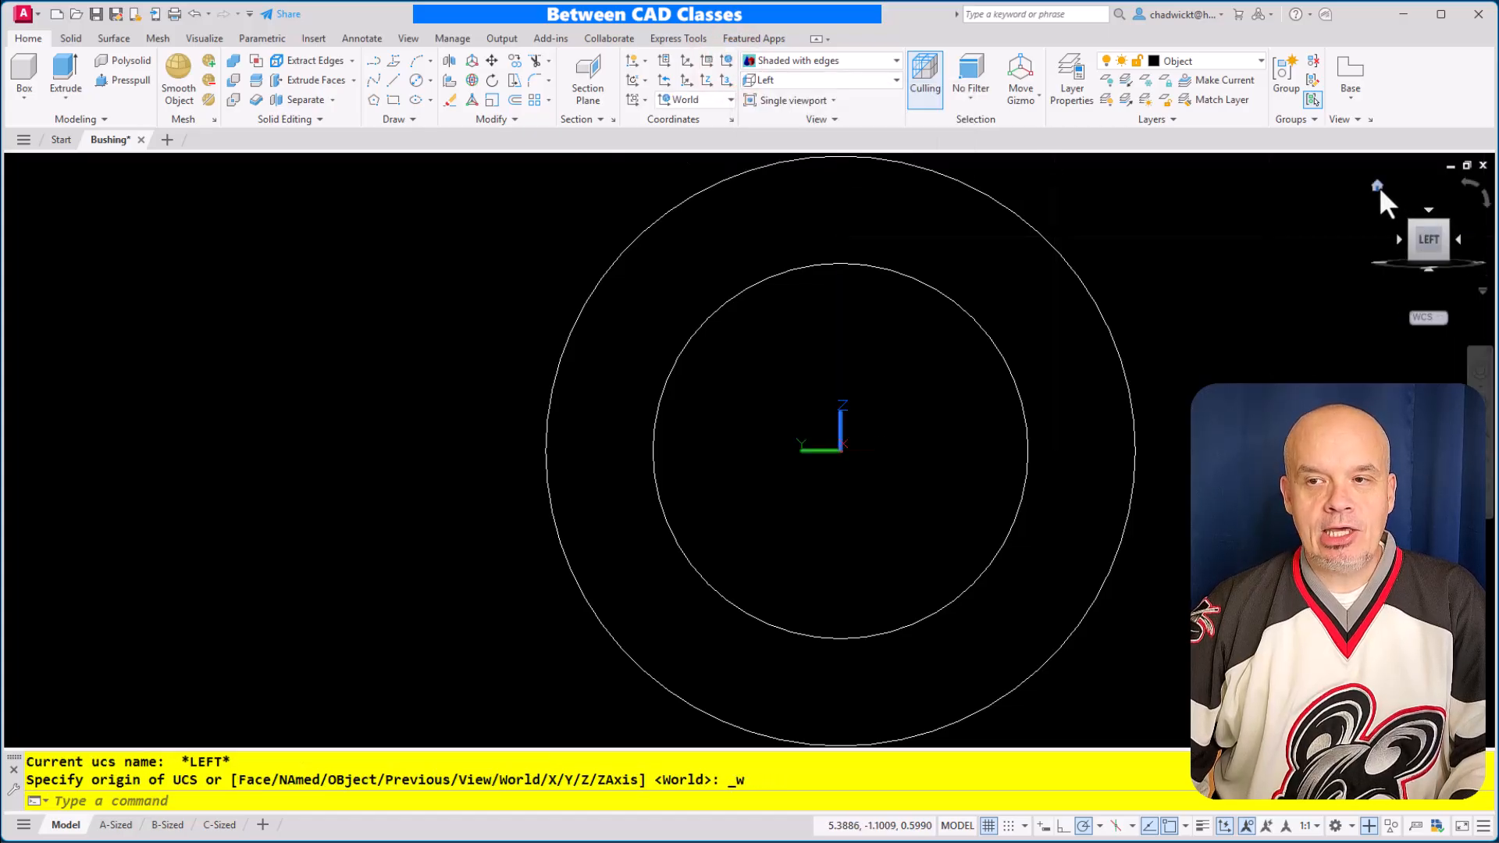
{"action": "left_click", "coordinate": [1378, 186]}
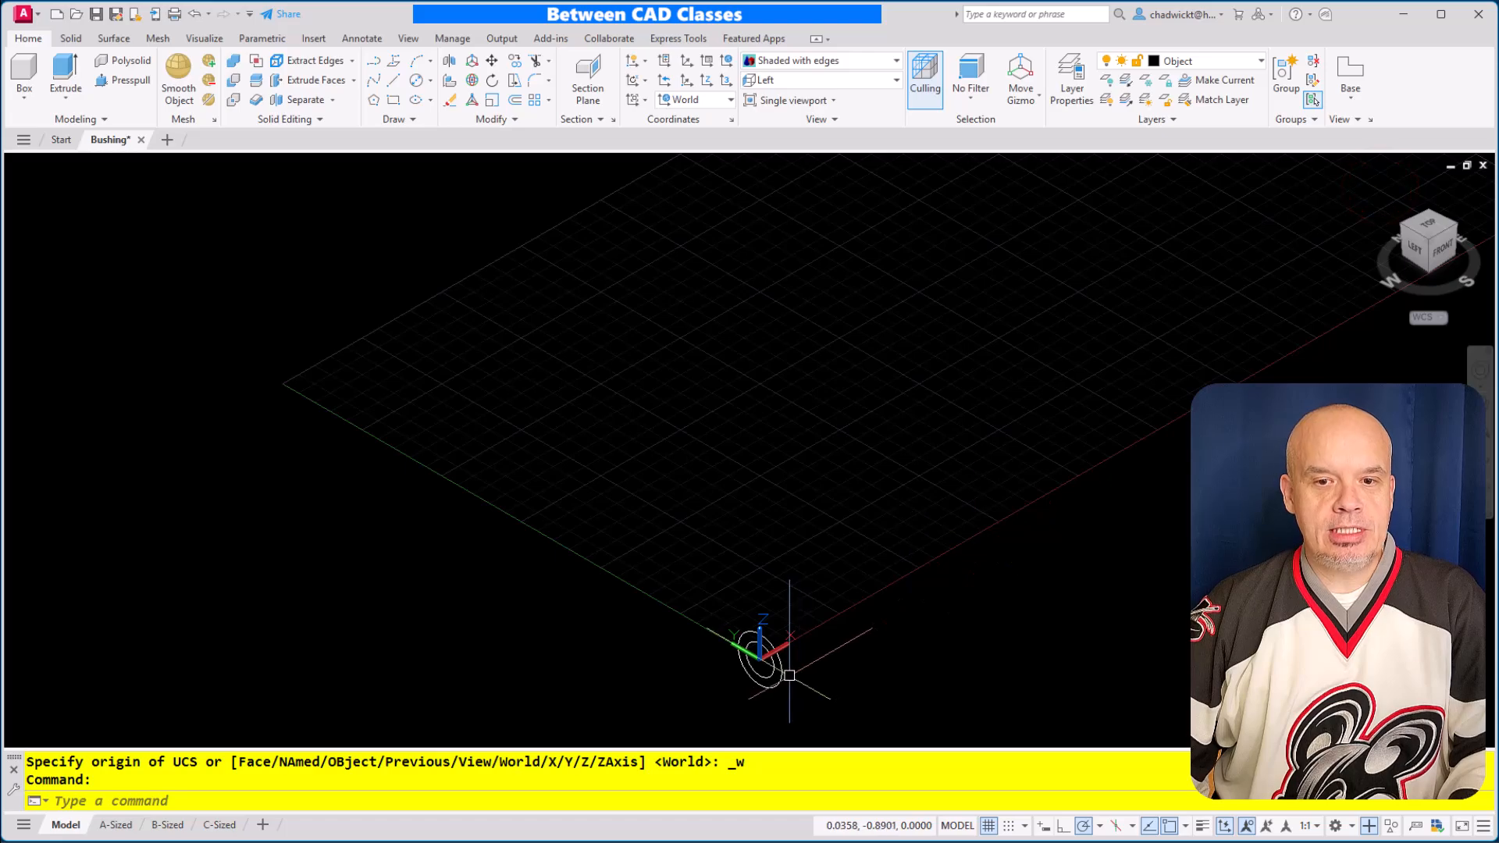
{"action": "scroll", "coordinate": [789, 677], "scroll_direction": "up", "scroll_amount": 3}
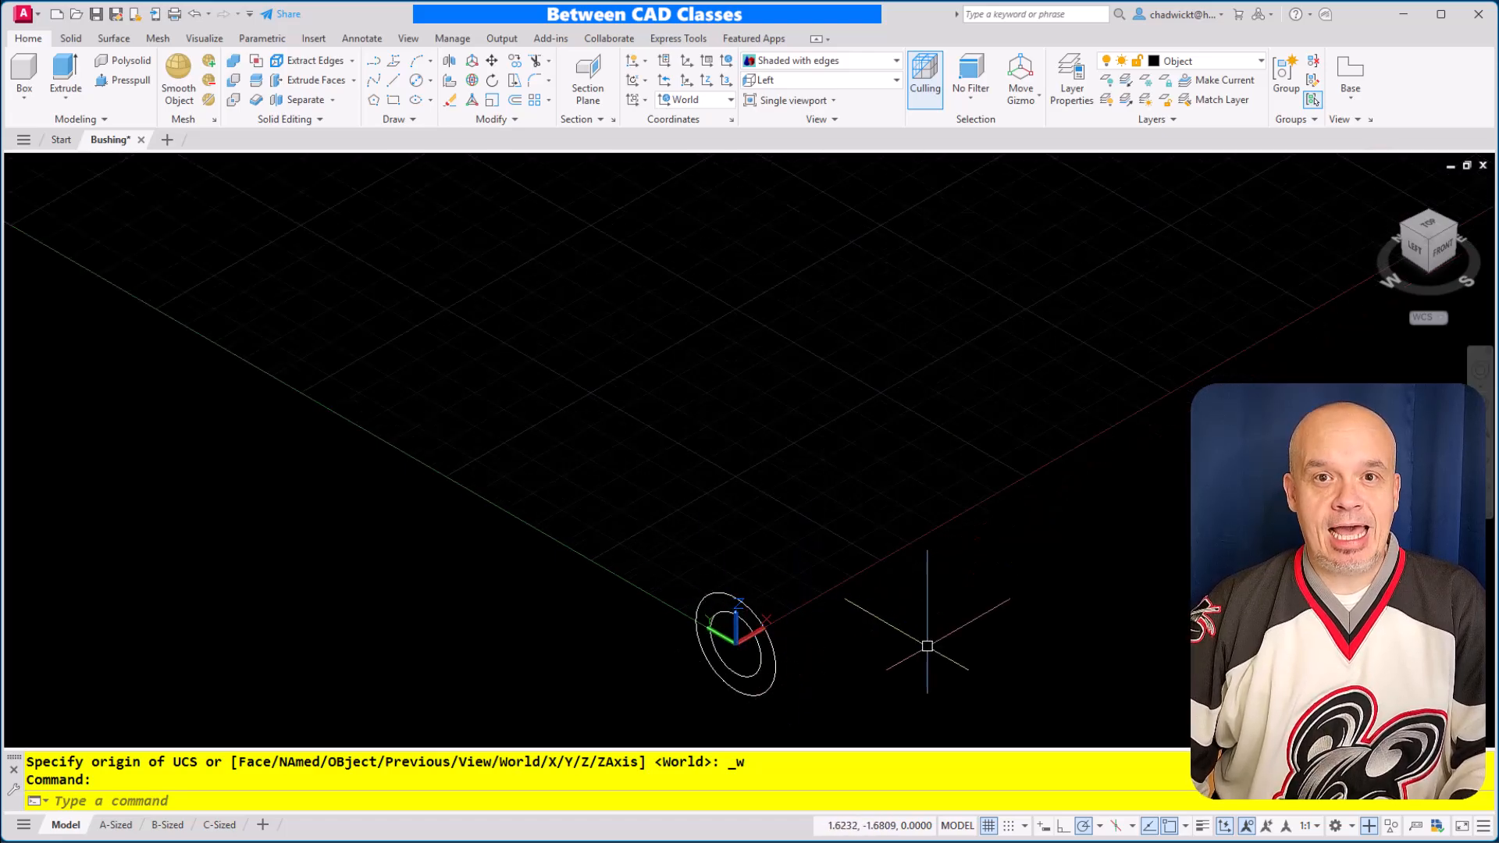
{"action": "middle_click_drag", "start_coordinate": [924, 646], "coordinate": [940, 561]}
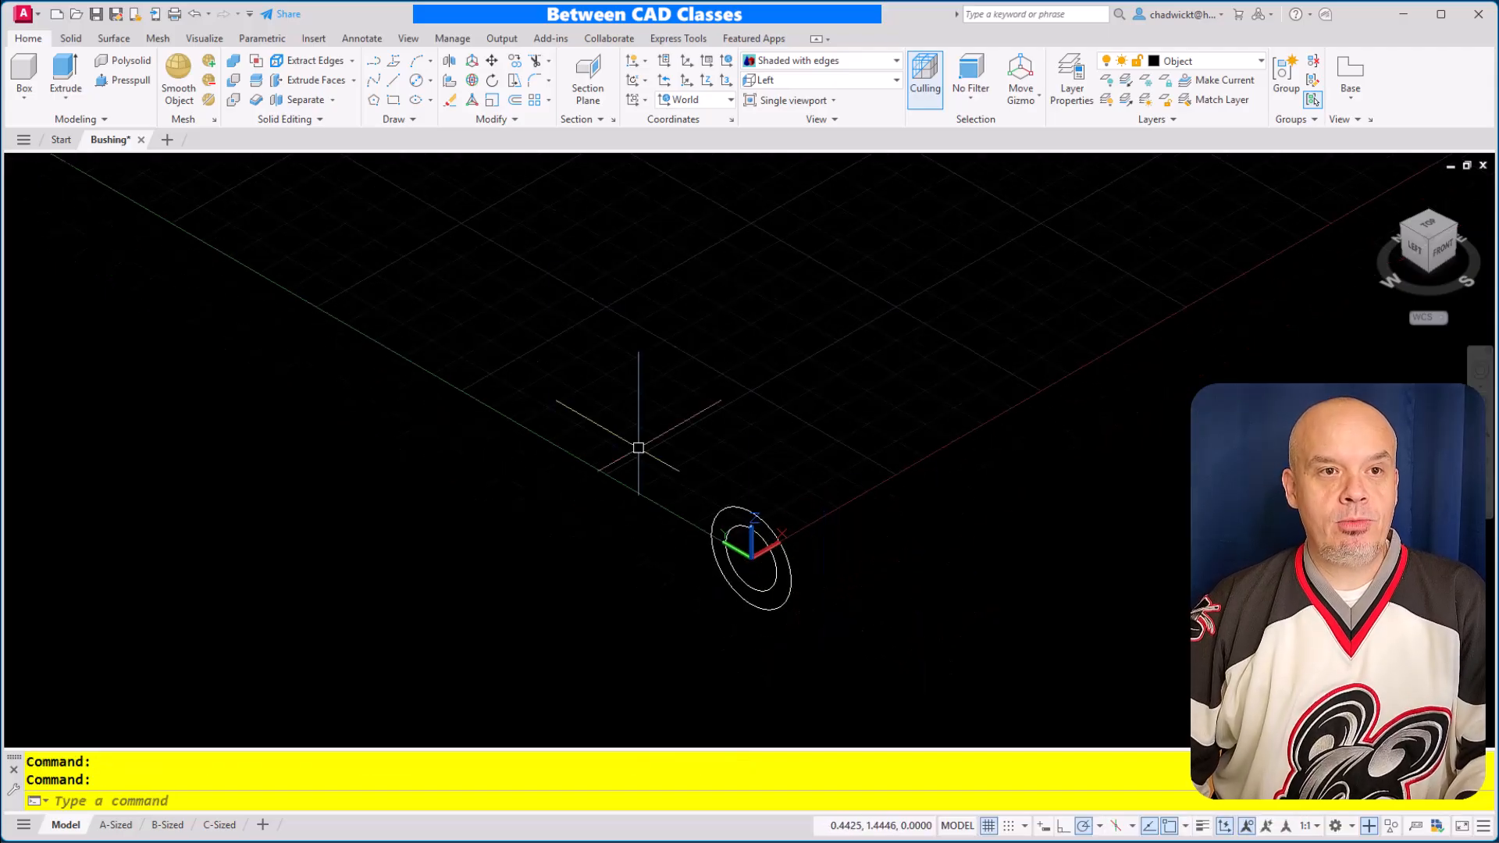
Extrude the inner circle into a solid cylinder with a height of .85
{"action": "left_click", "coordinate": [65, 75]}
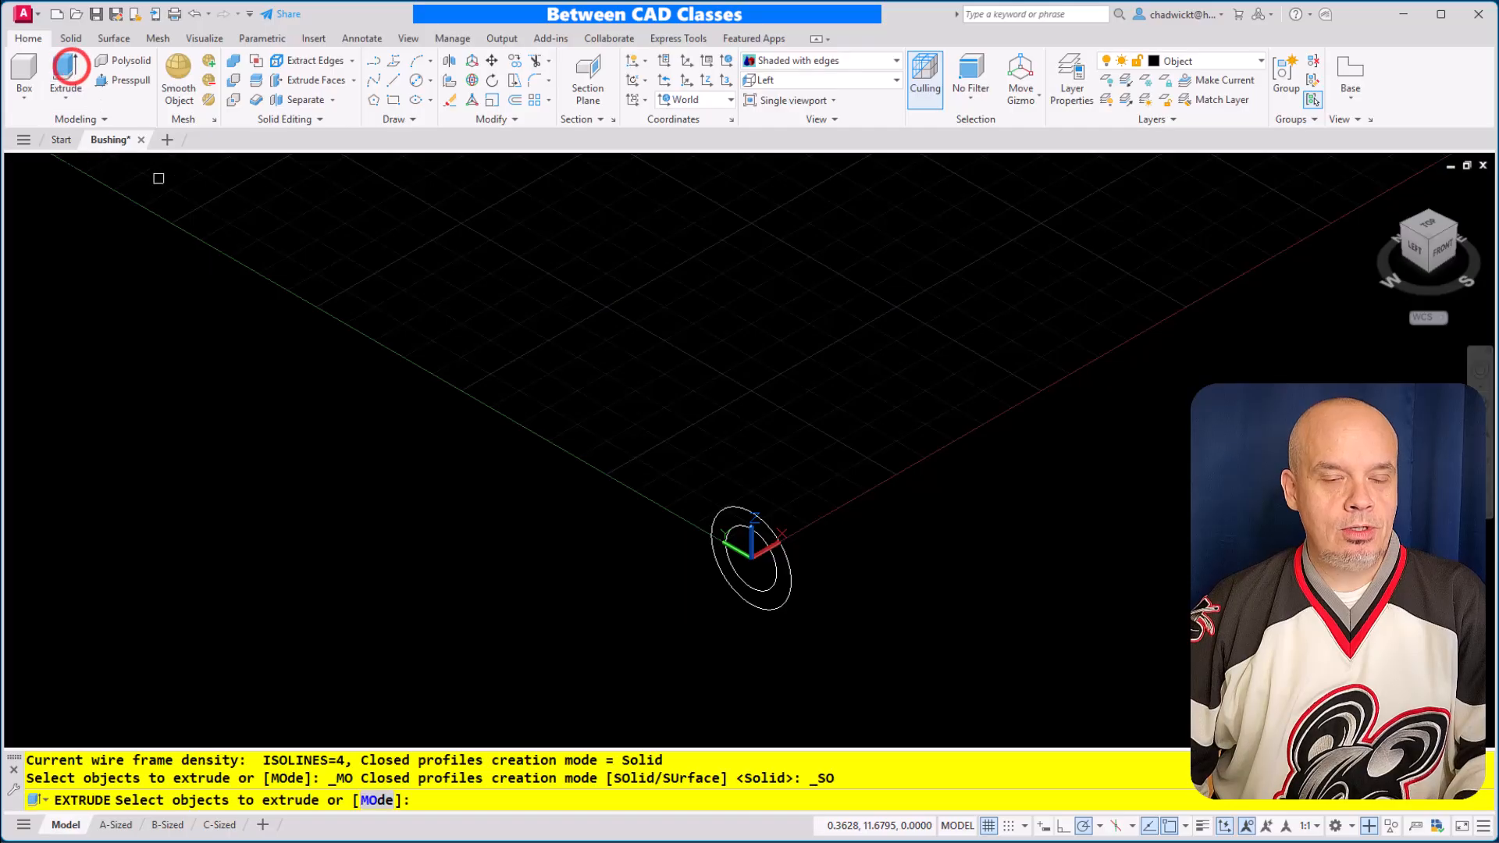
{"action": "left_click", "coordinate": [738, 523]}
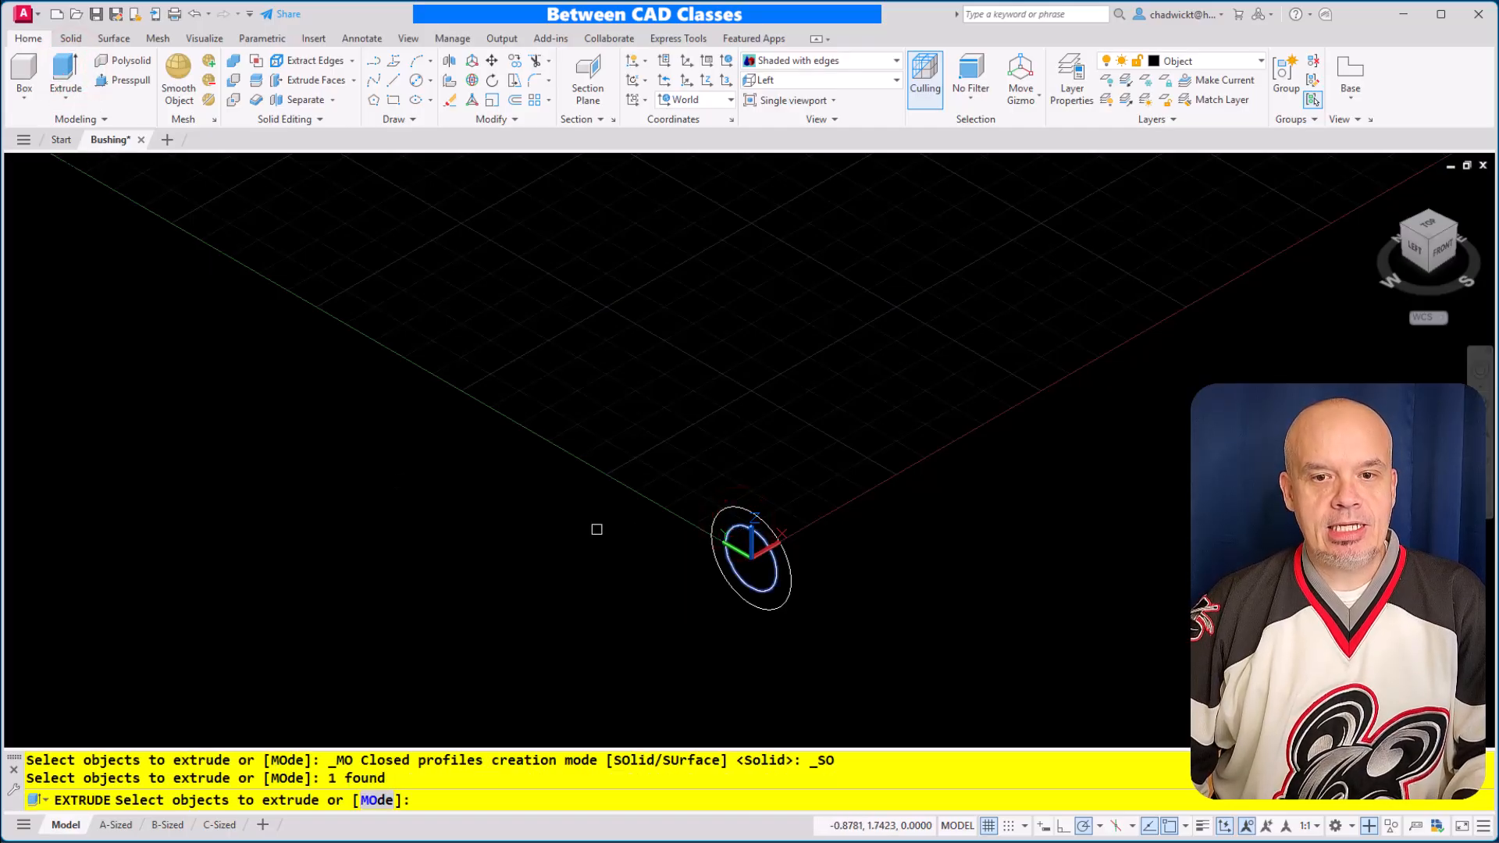
{"action": "key", "text": "Return"}
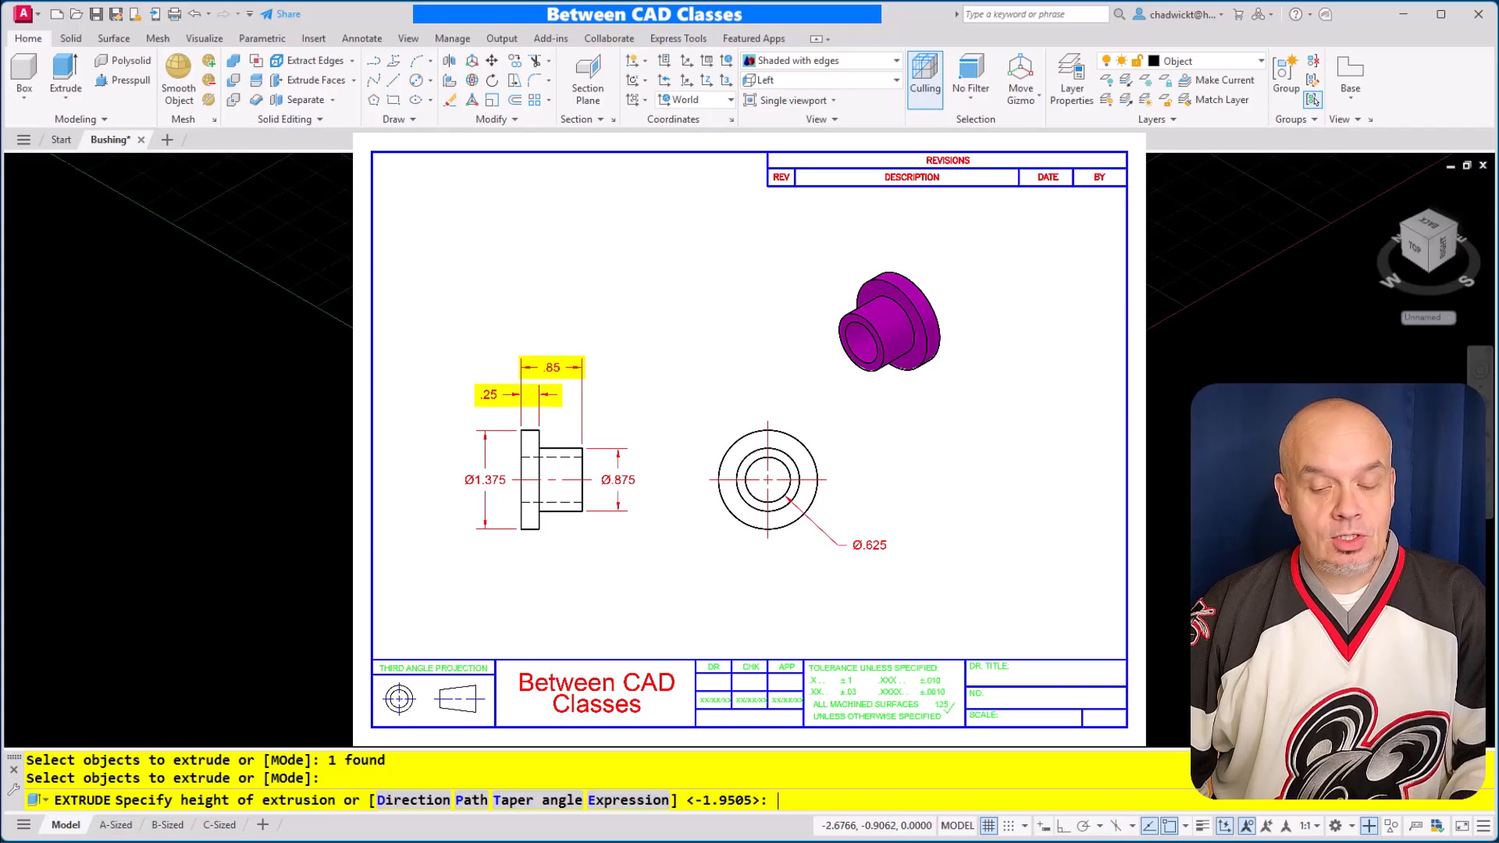
{"action": "type", "text": ".85"}
{"action": "key", "text": "Return"}
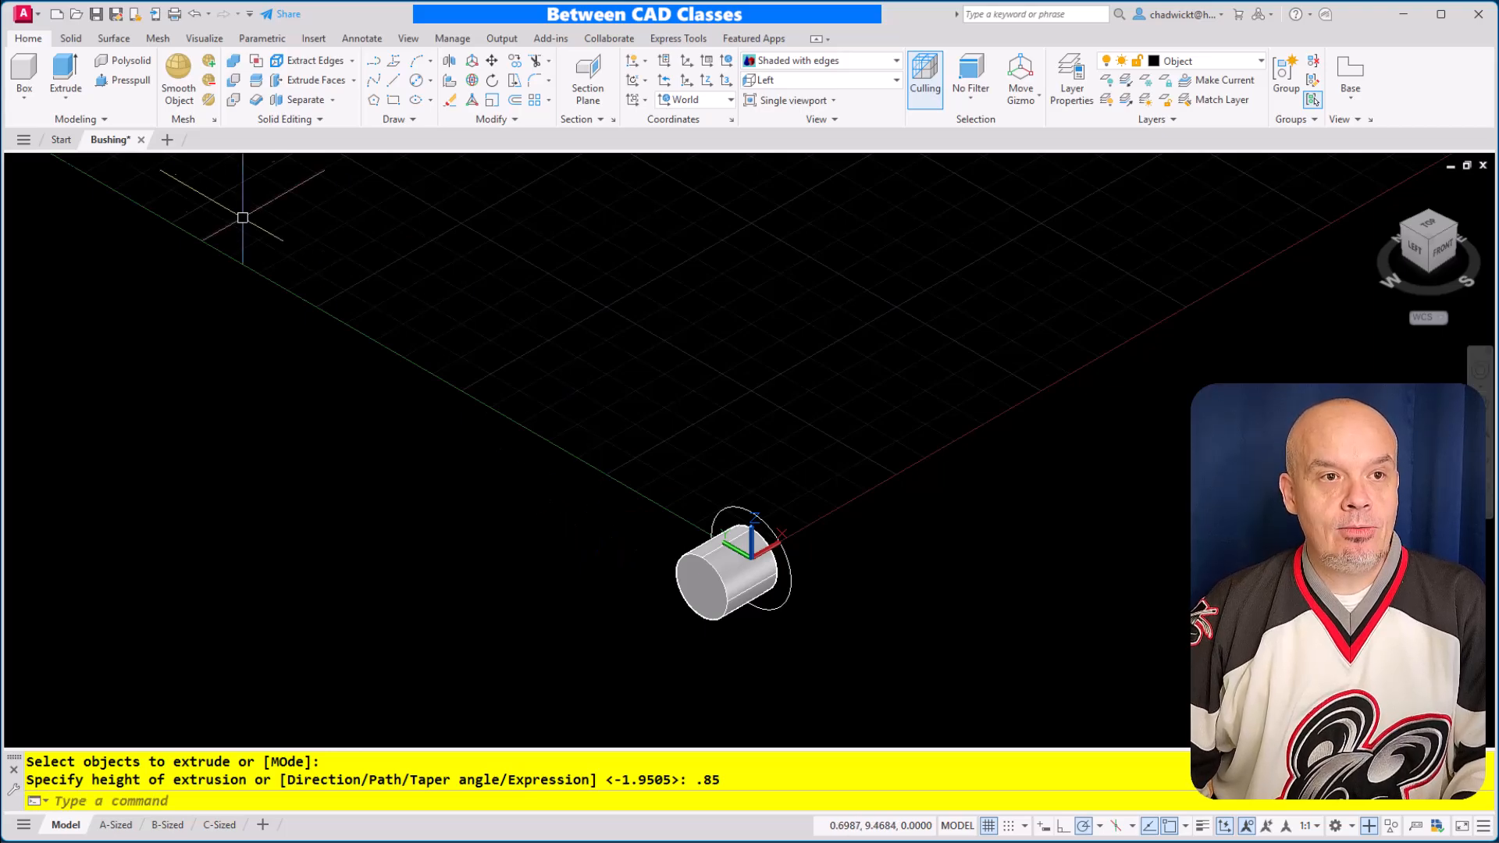
Extrude the outer circle by .25 to form the bushing's flange
{"action": "left_click", "coordinate": [65, 72]}
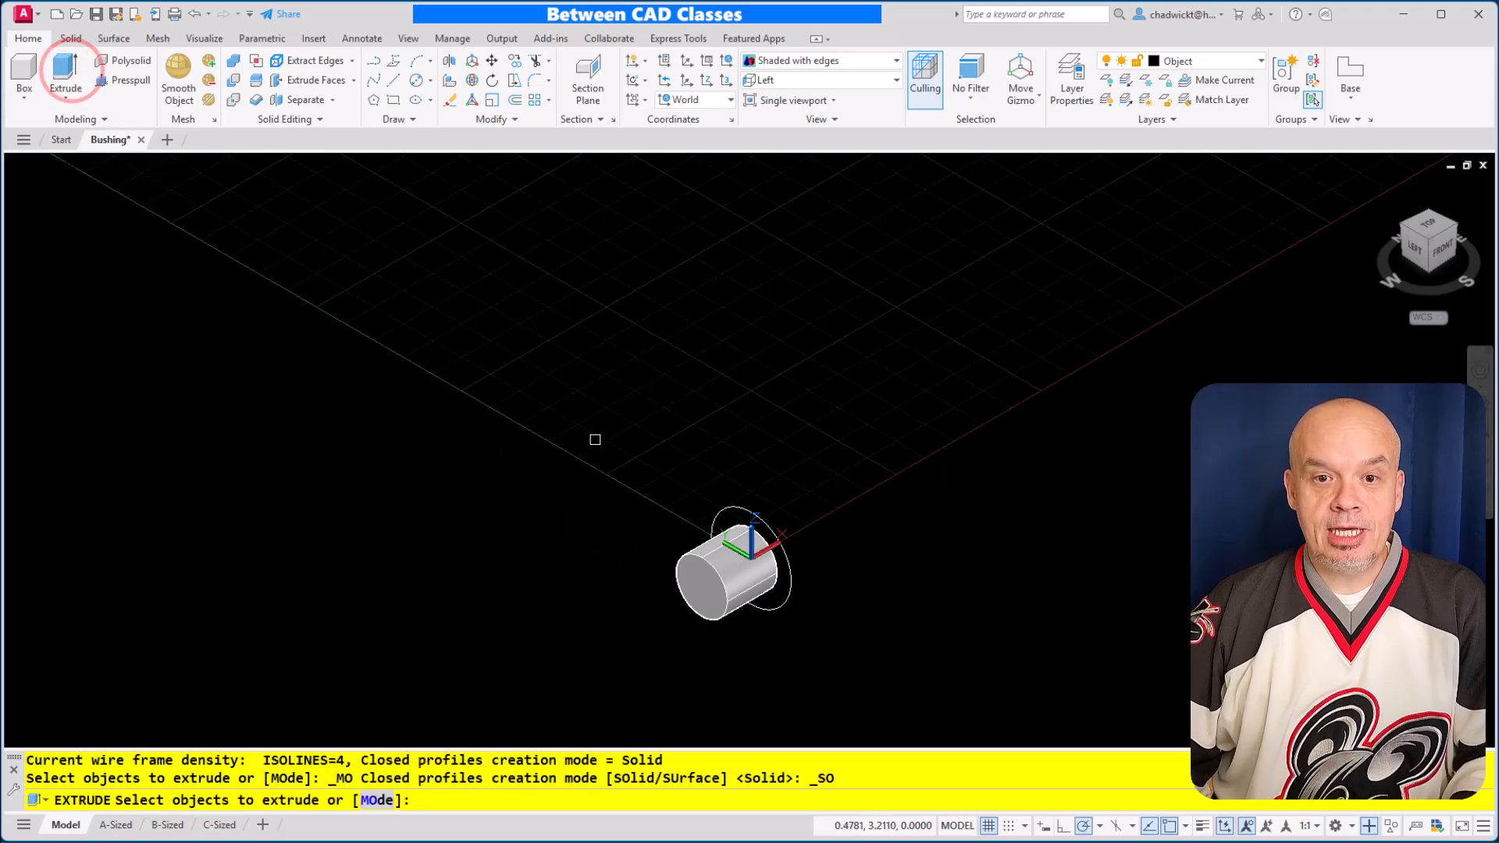
{"action": "left_click", "coordinate": [719, 513]}
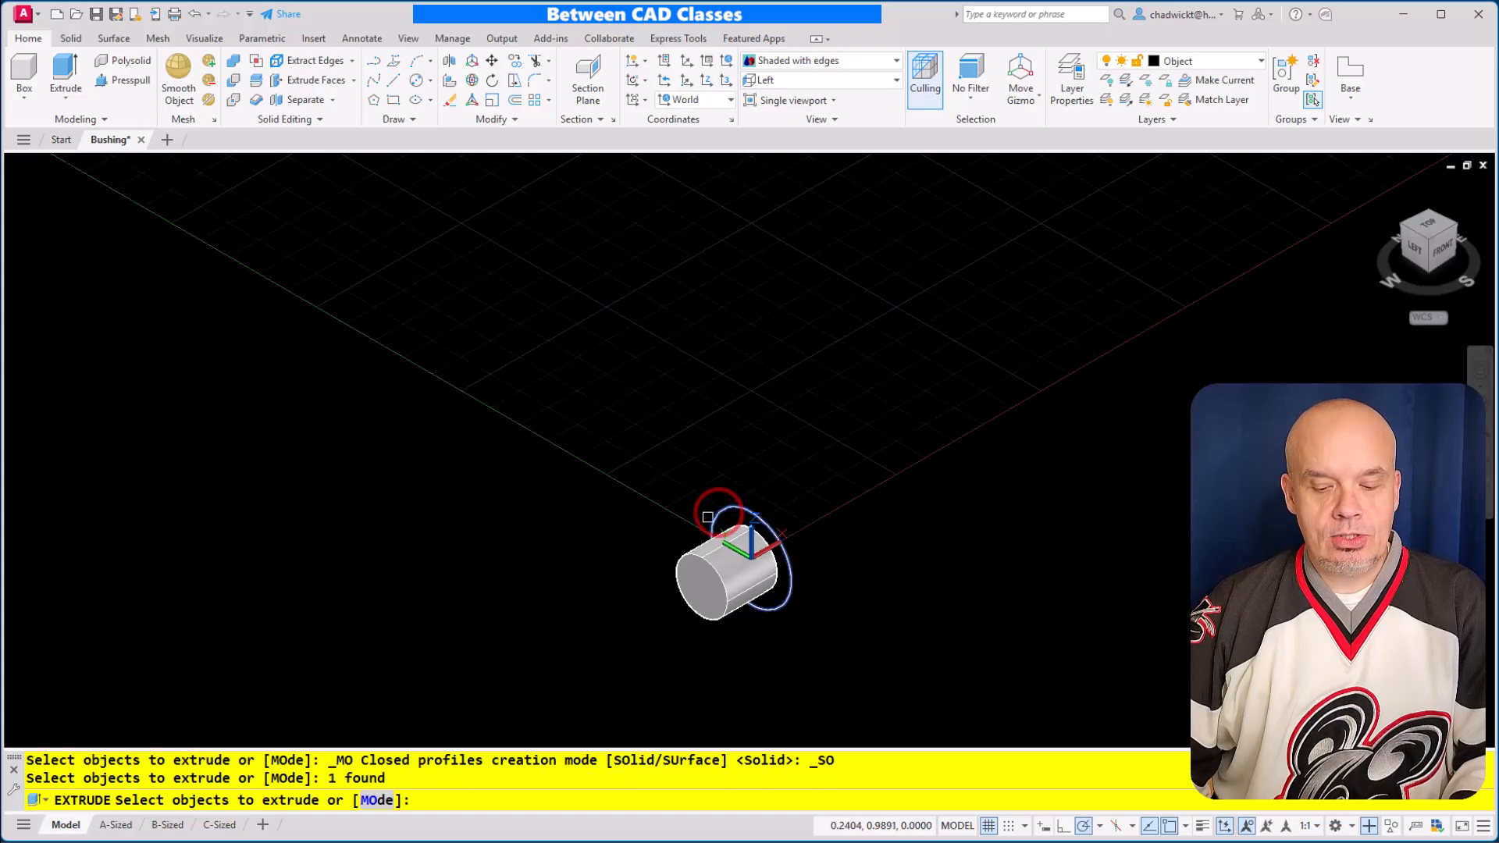
{"action": "key", "text": "Return"}
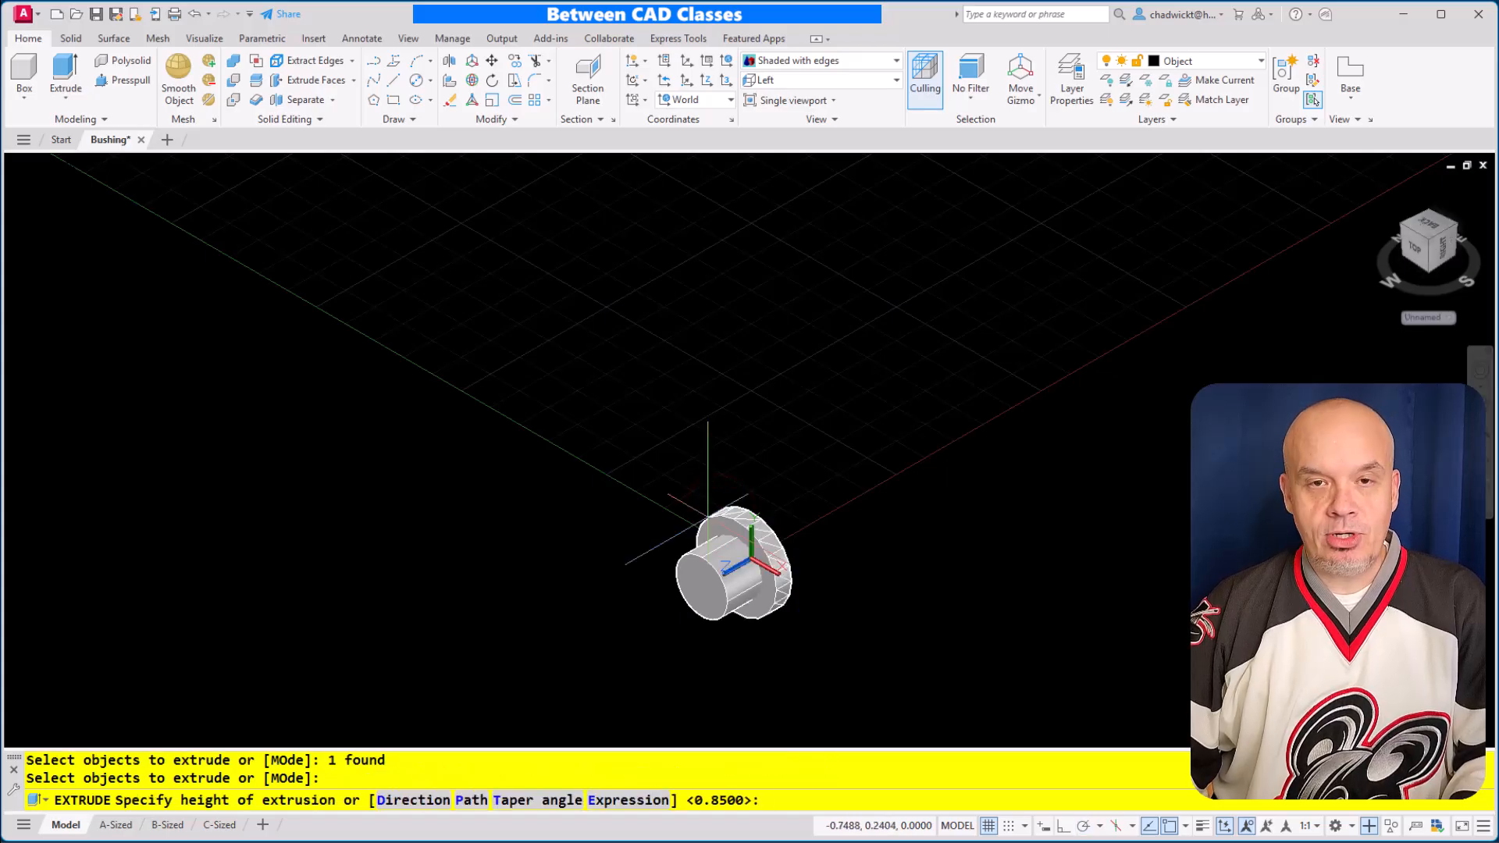
{"action": "type", "text": ".25"}
{"action": "key", "text": "Return"}
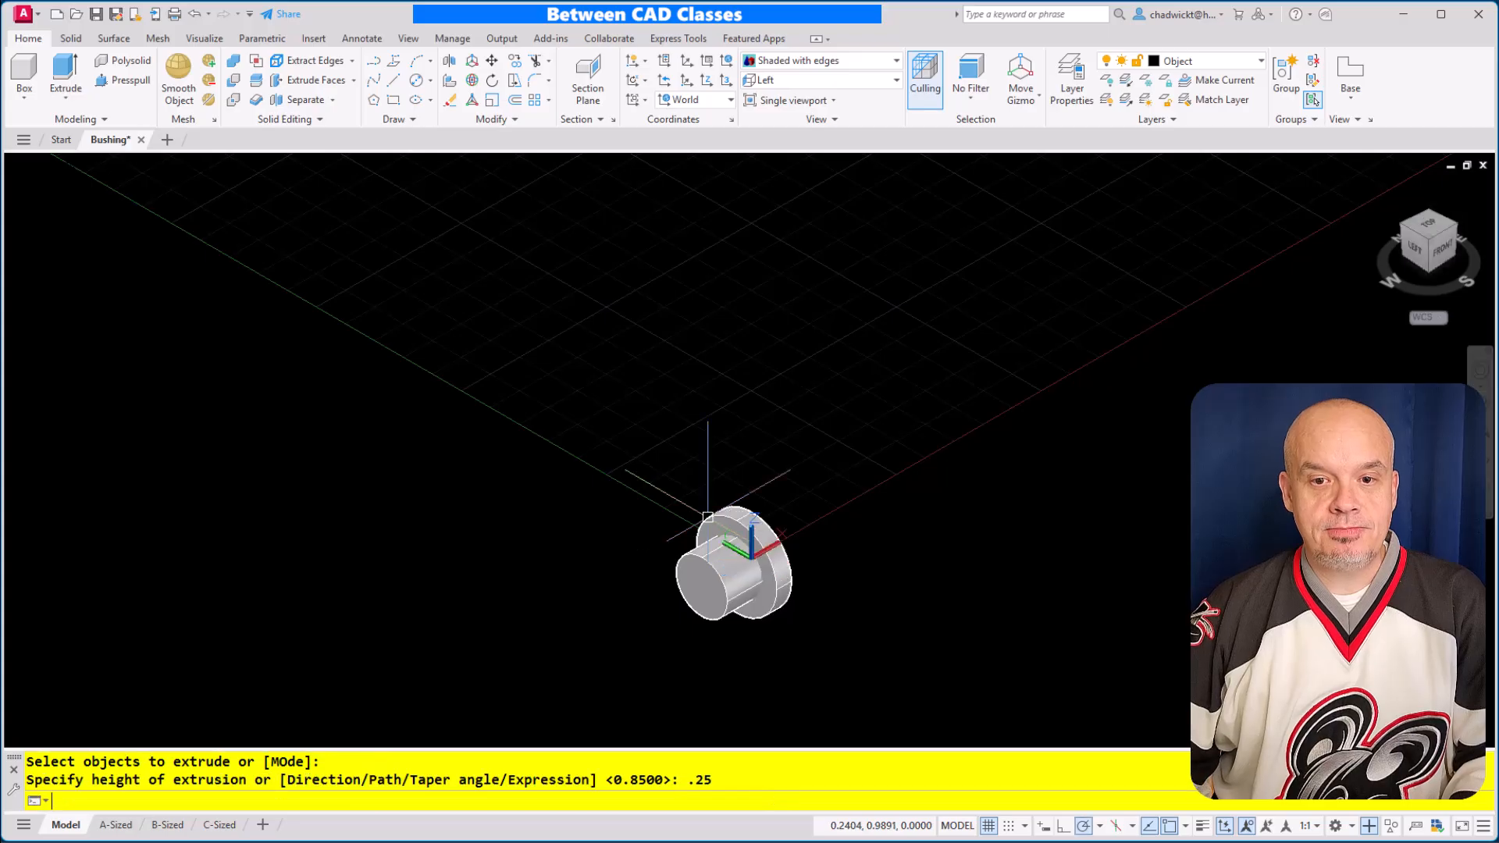
Union the cylinder and the flange into one solid, leaving nothing selected
{"action": "scroll", "coordinate": [793, 574], "scroll_direction": "down", "scroll_amount": 2}
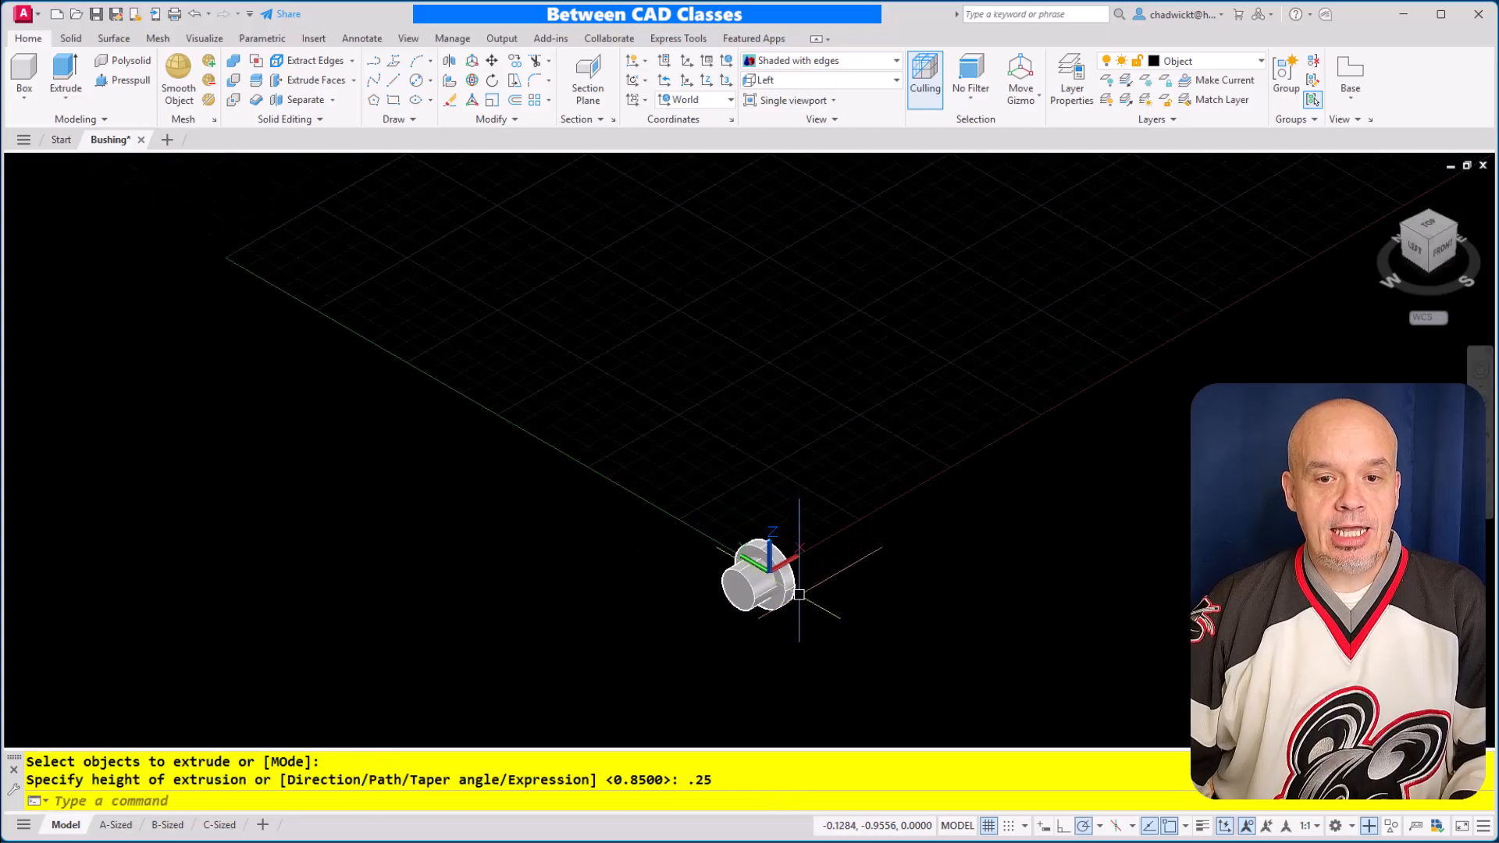
{"action": "scroll", "coordinate": [790, 585], "scroll_direction": "up", "scroll_amount": 5}
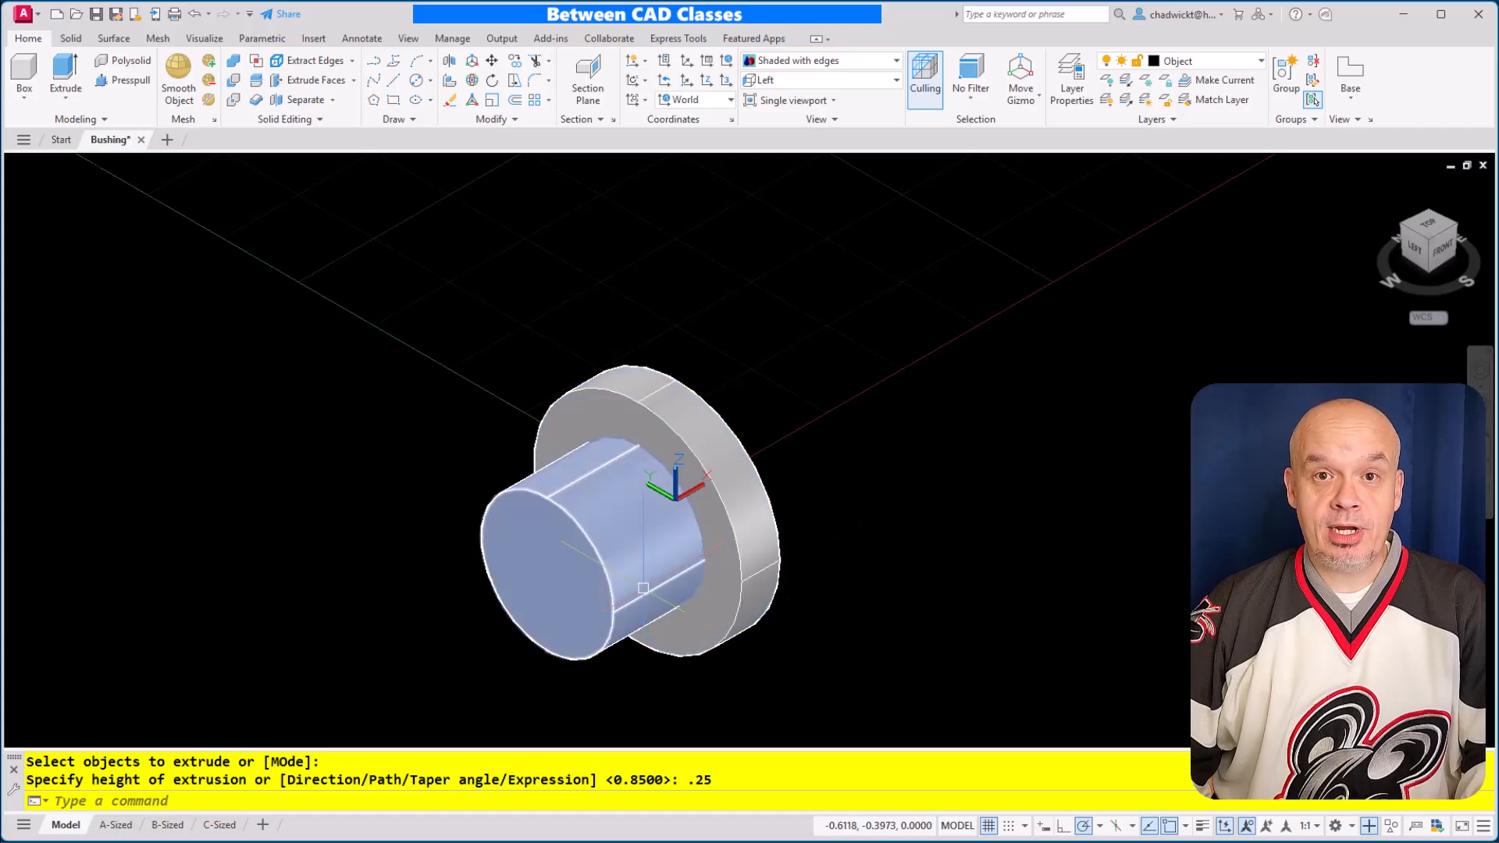
{"action": "left_click", "coordinate": [233, 60]}
{"action": "left_click", "coordinate": [789, 311]}
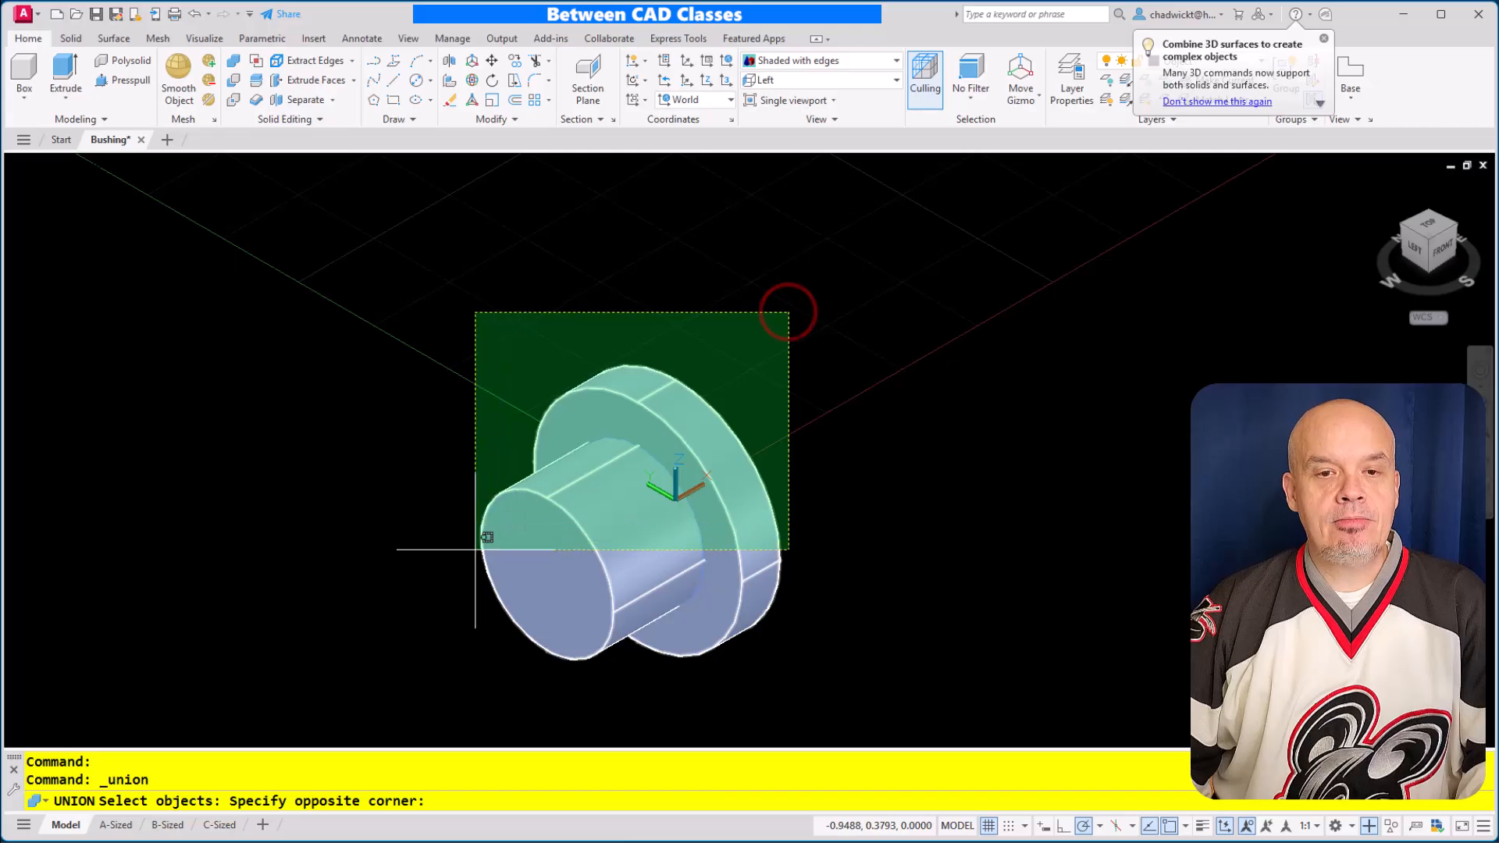
{"action": "left_click", "coordinate": [474, 548]}
{"action": "key", "text": "Return"}
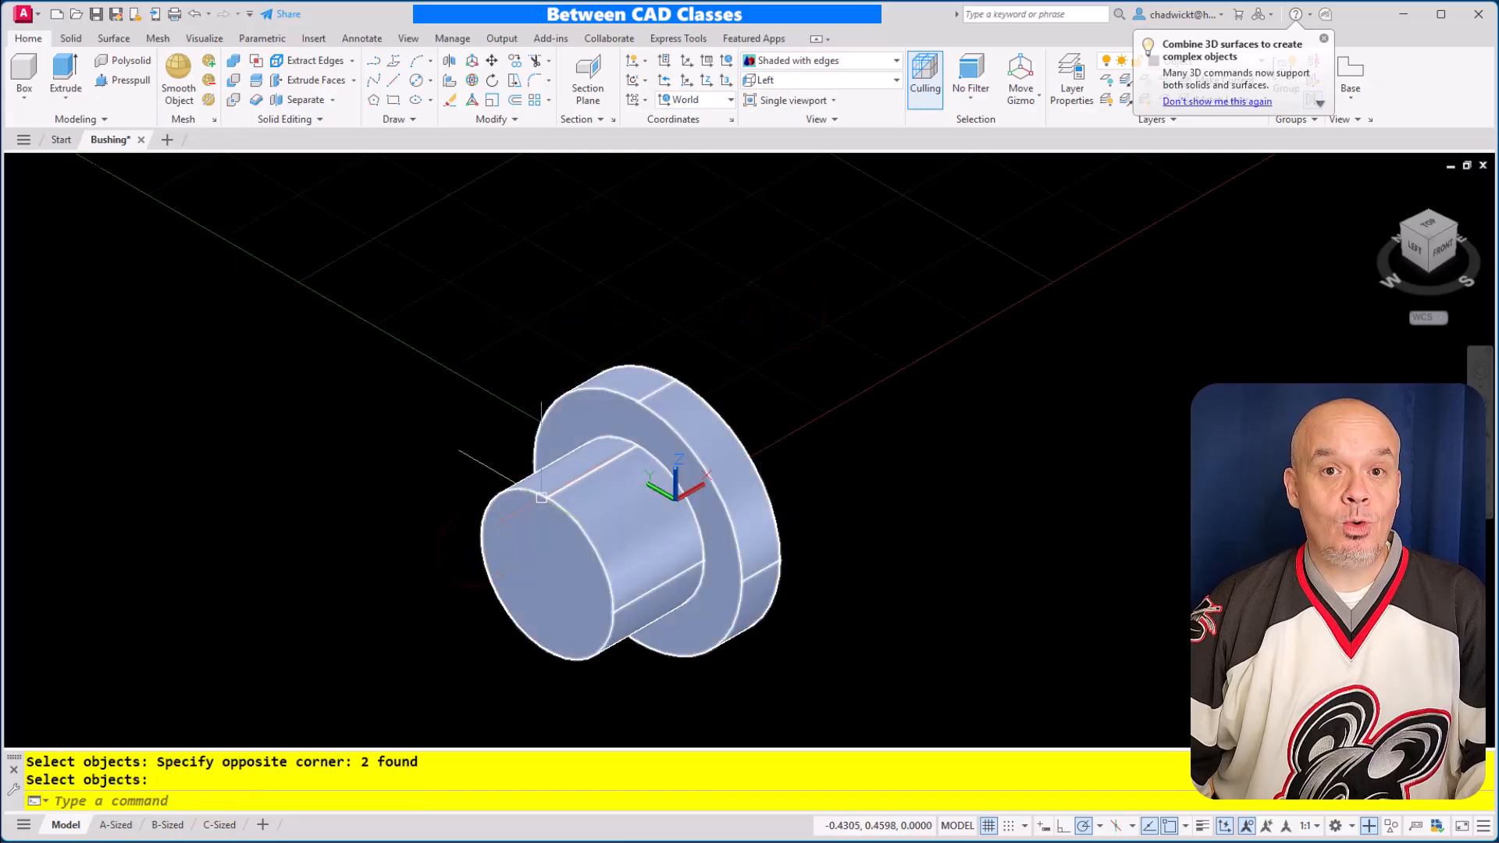
{"action": "key", "text": "Return"}
{"action": "left_click", "coordinate": [541, 498]}
{"action": "key", "text": "Escape"}
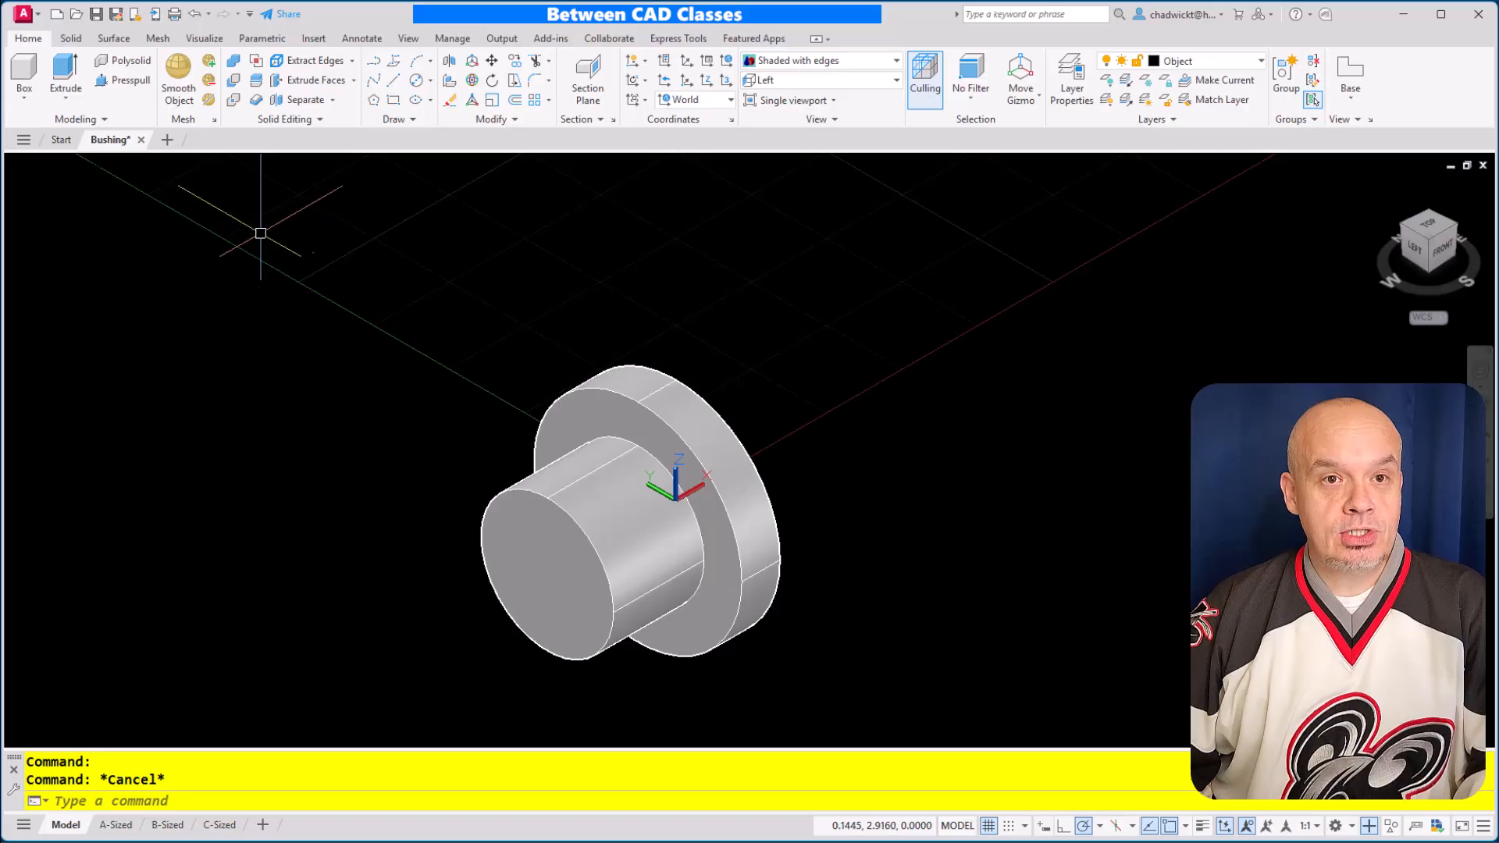
Draw a circle with a diameter of .625 centred on the end face of the bushing's cylinder
{"action": "left_click", "coordinate": [415, 80]}
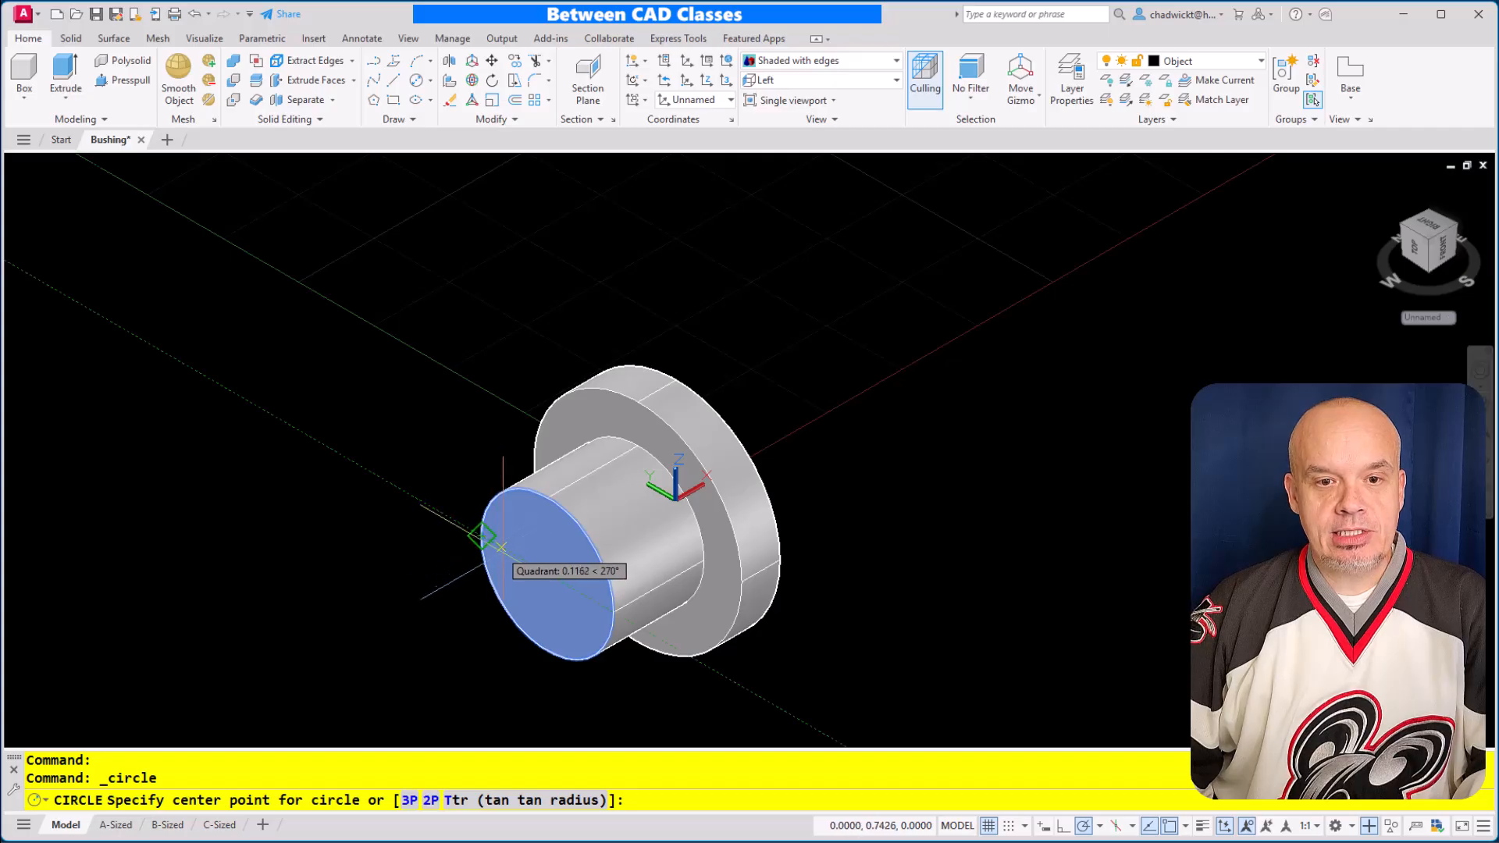
{"action": "left_click", "coordinate": [546, 573]}
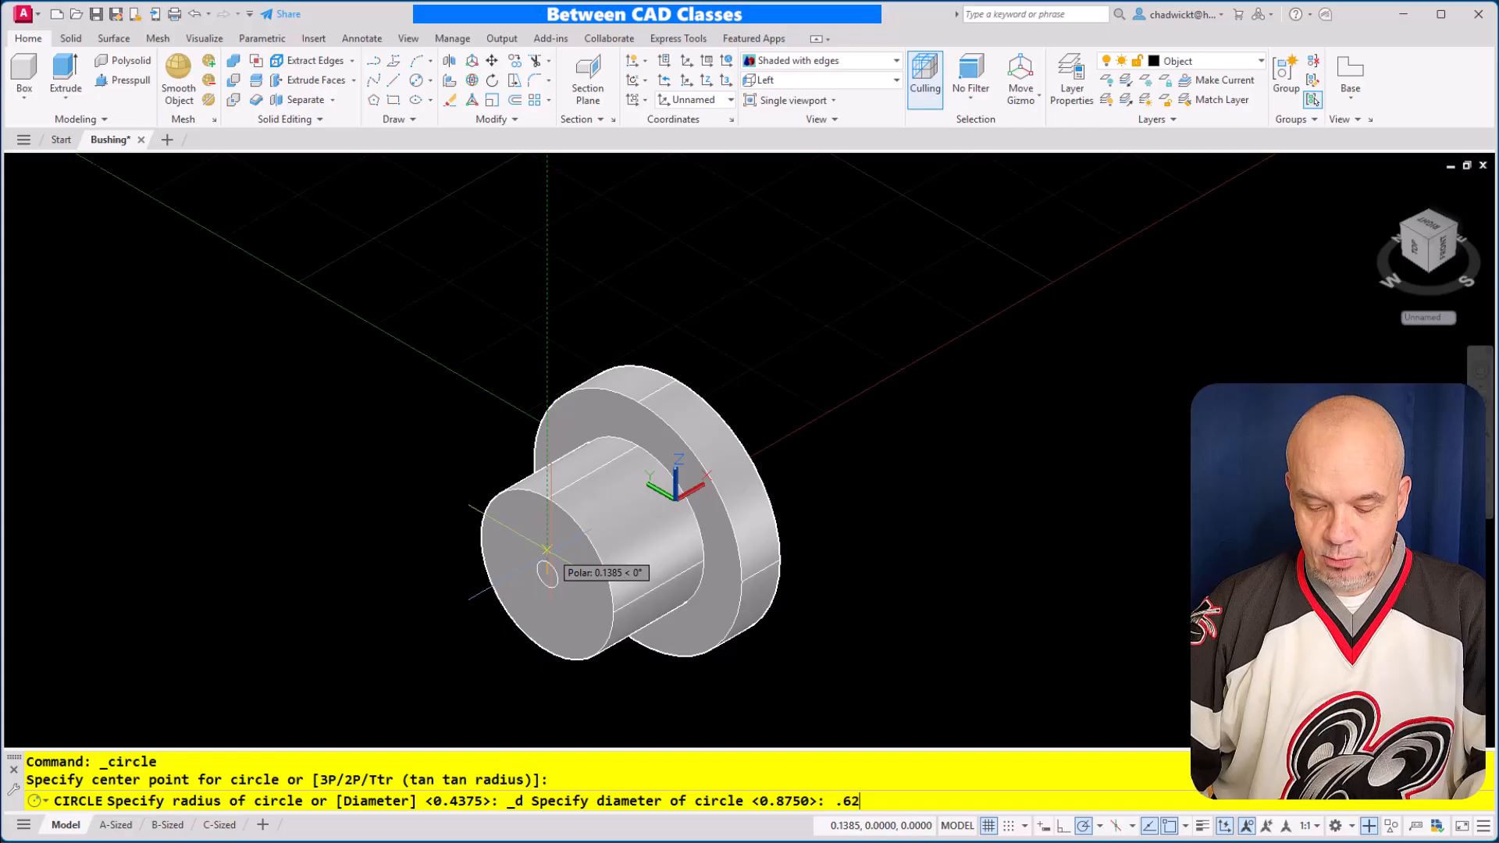
{"action": "key", "text": "Return"}
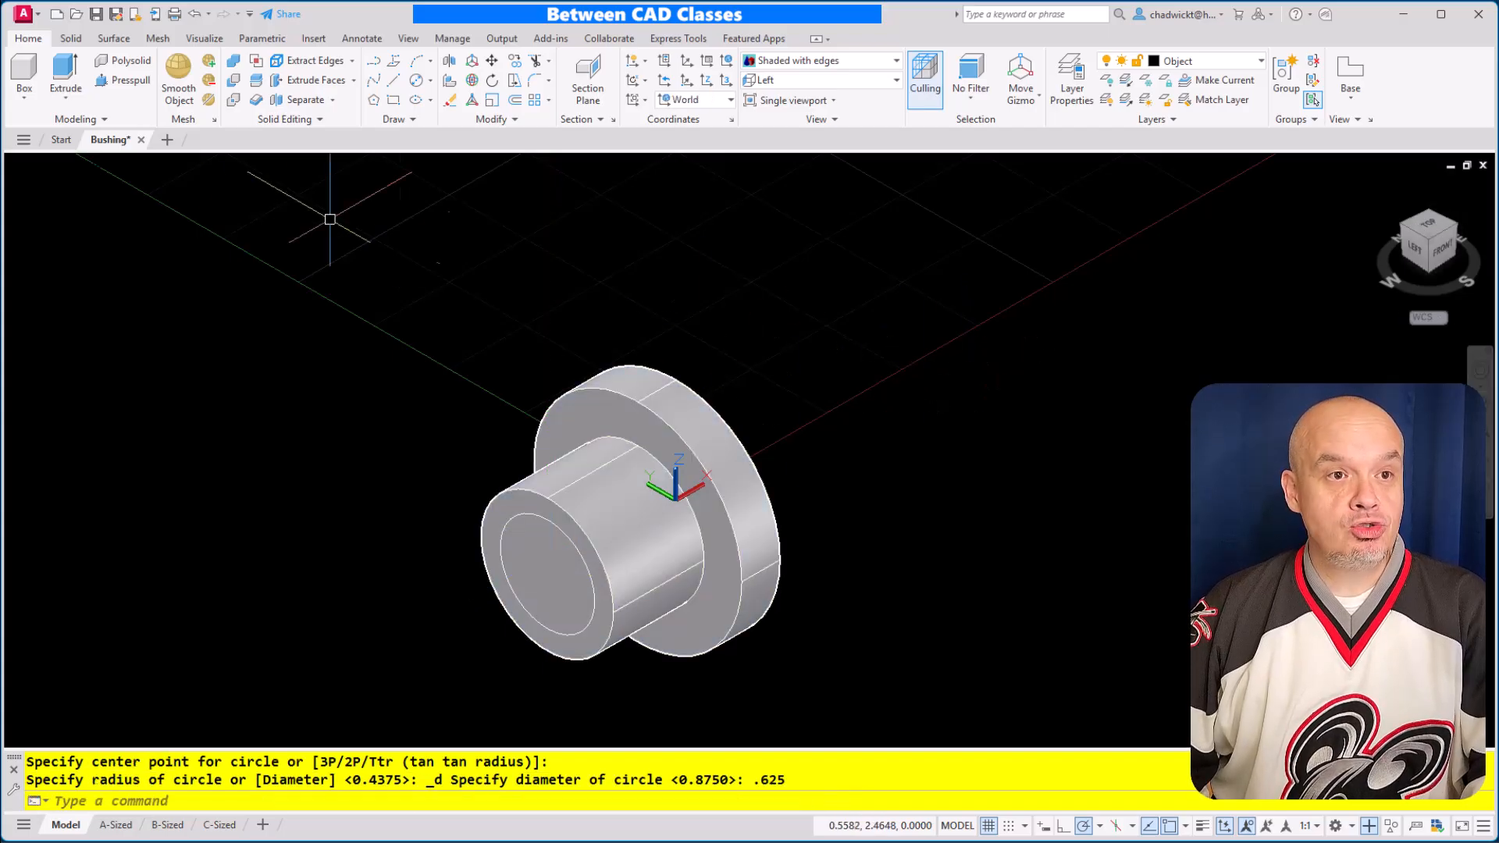
Extrude the .625 diameter circle back through the whole bushing so the solid extends past the flange
{"action": "left_click", "coordinate": [53, 61]}
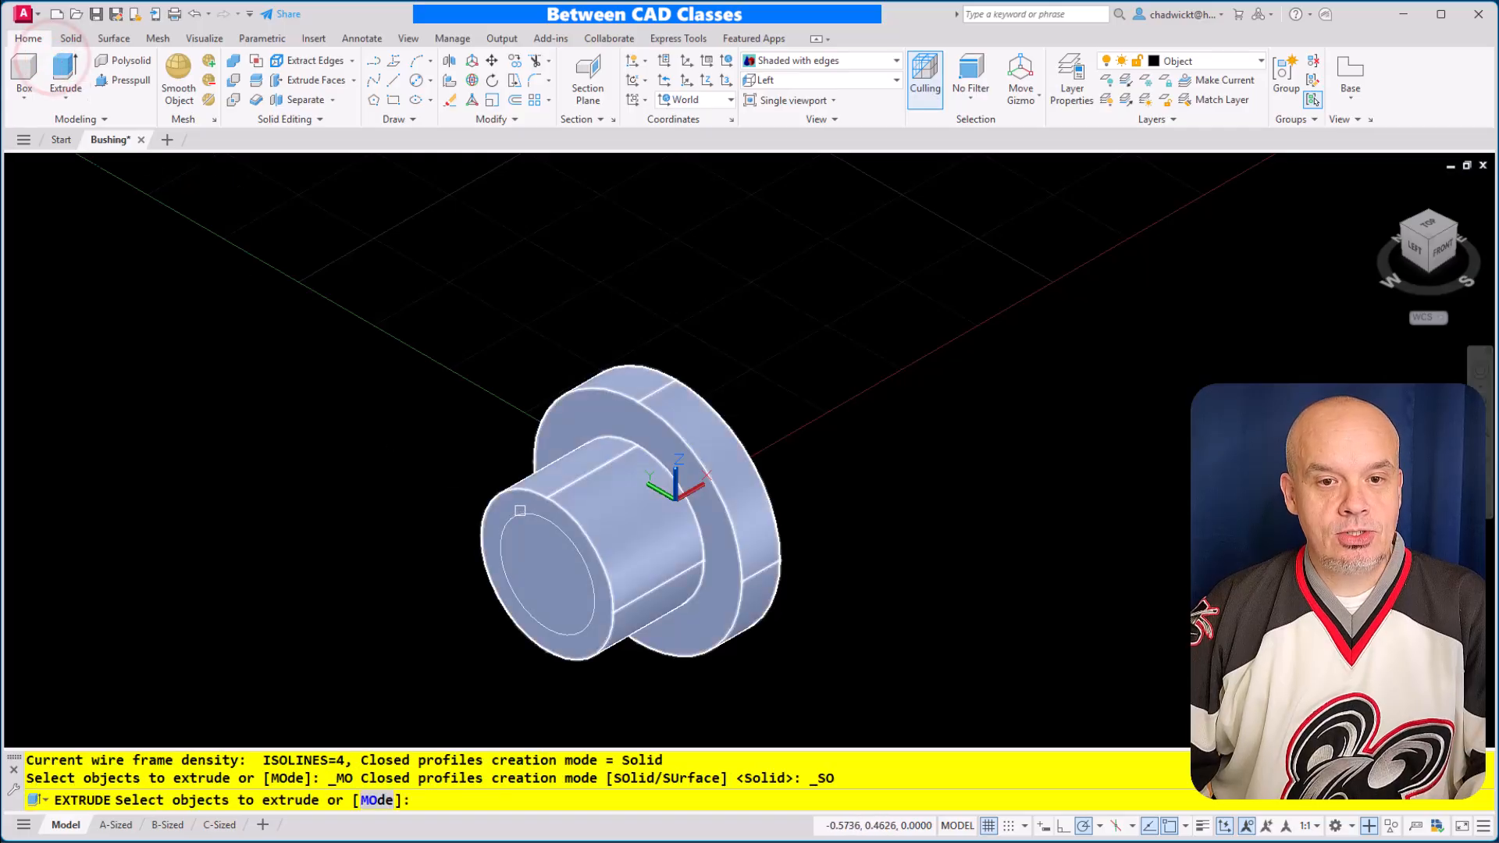
{"action": "left_click", "coordinate": [523, 515]}
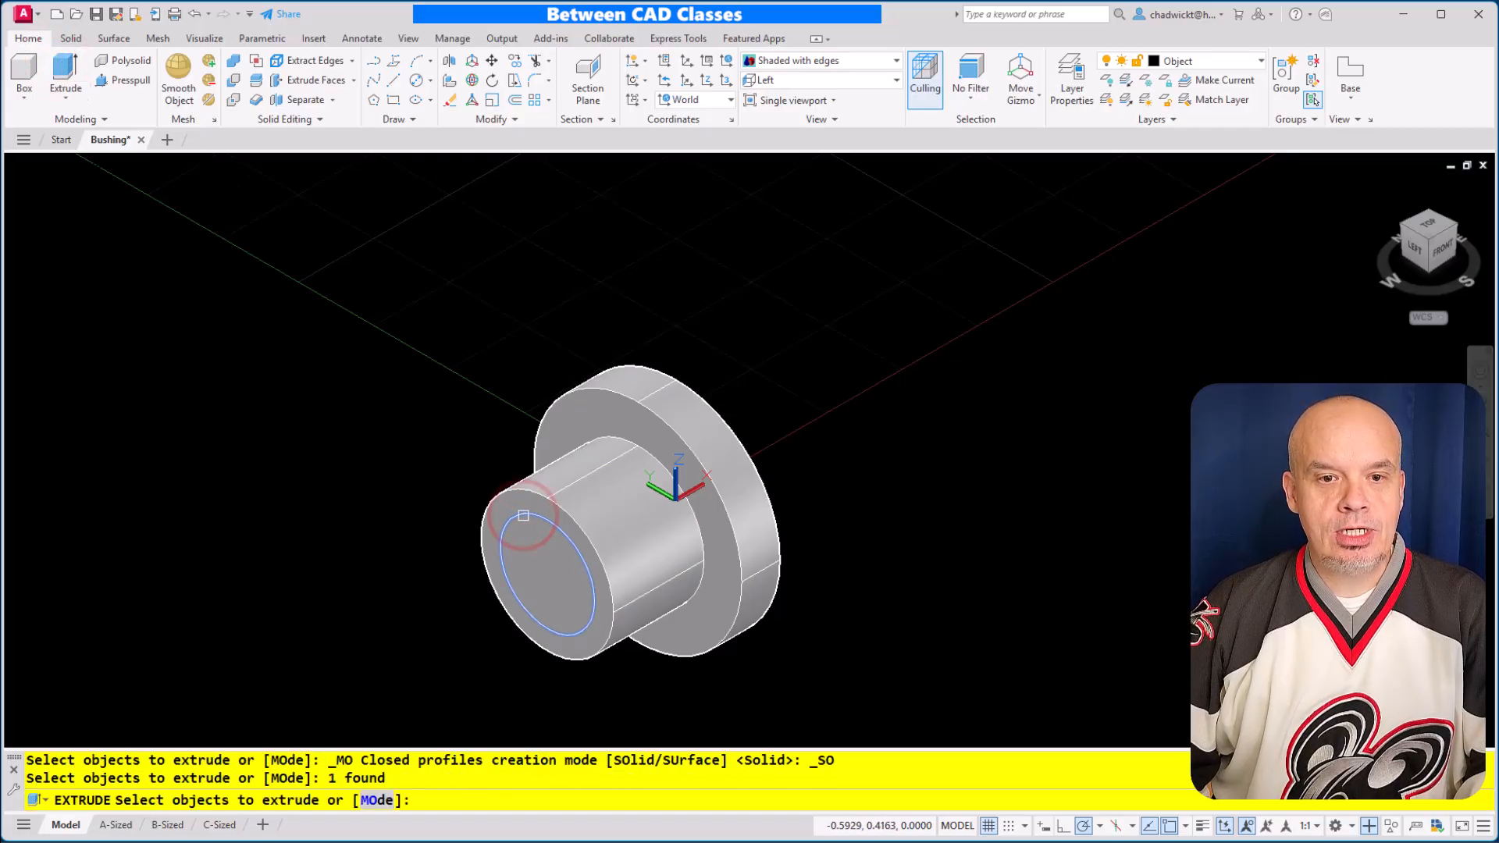
{"action": "key", "text": "Return"}
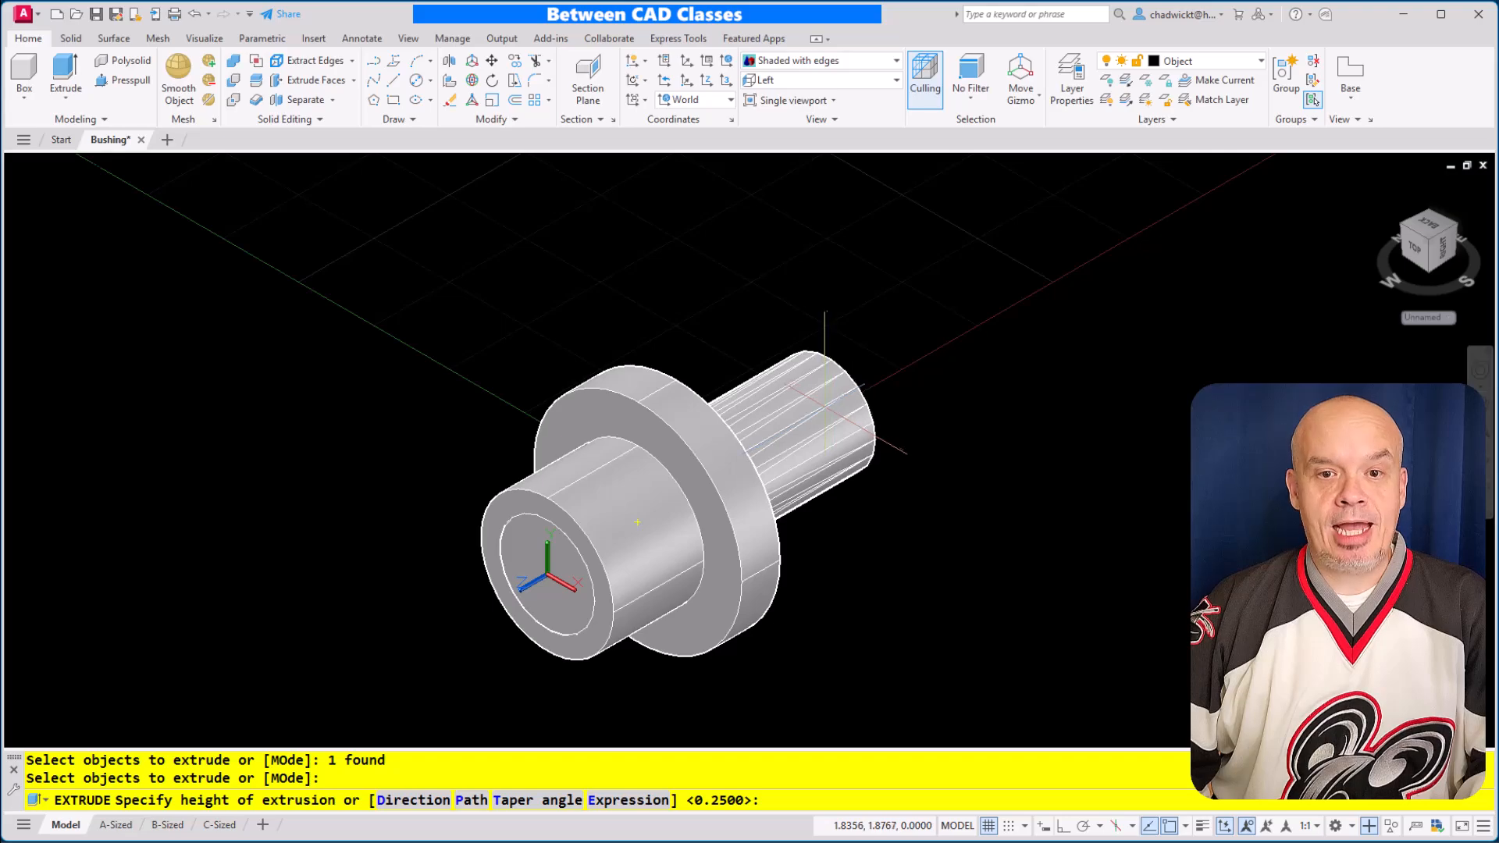
{"action": "left_click", "coordinate": [829, 409]}
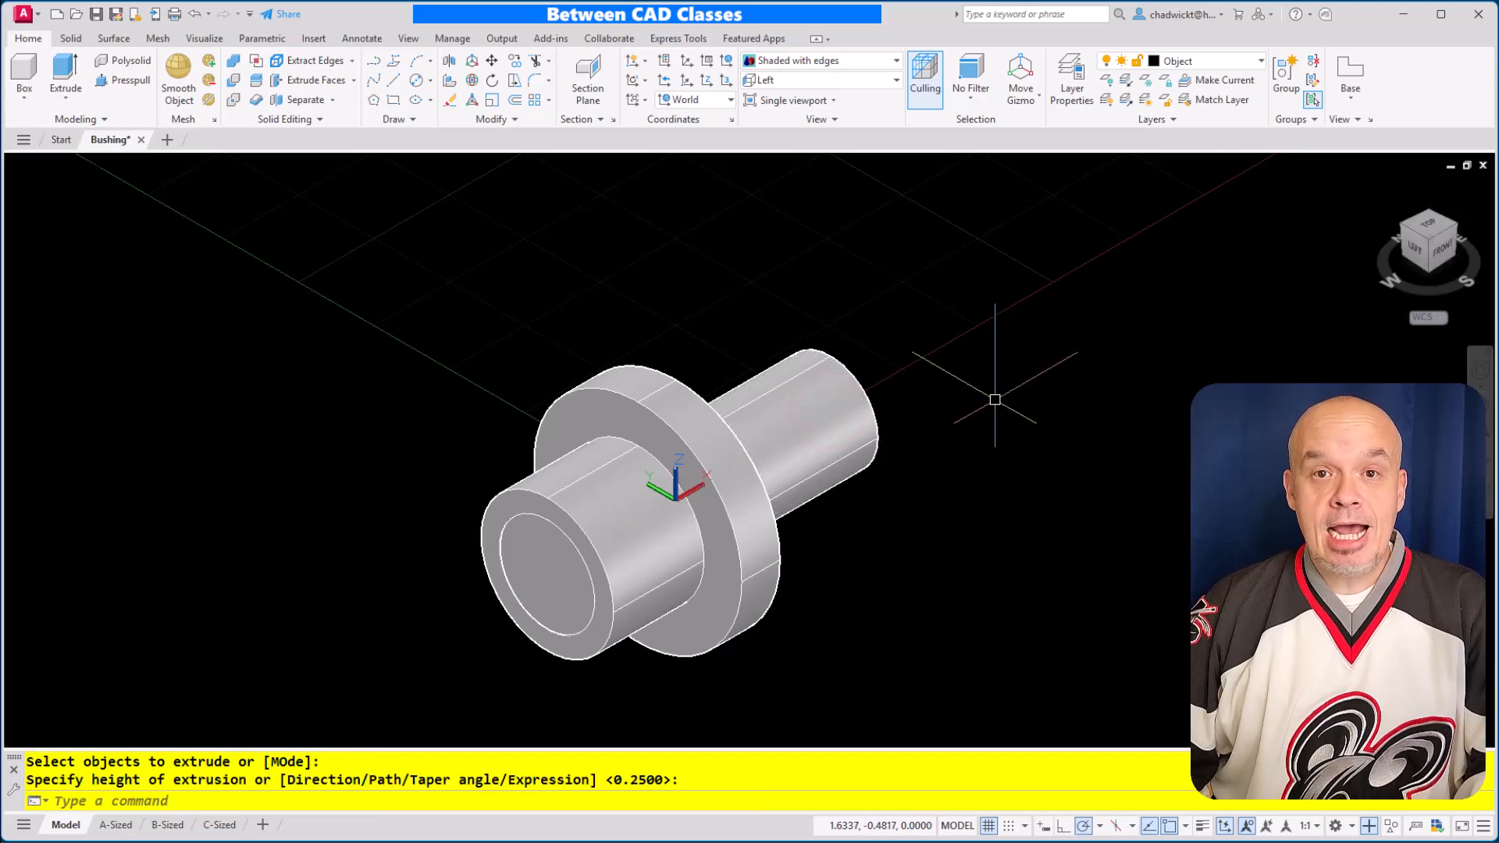
Subtract the extruded inner cylinder from the flanged bushing to cut the through bore
{"action": "left_click", "coordinate": [234, 80]}
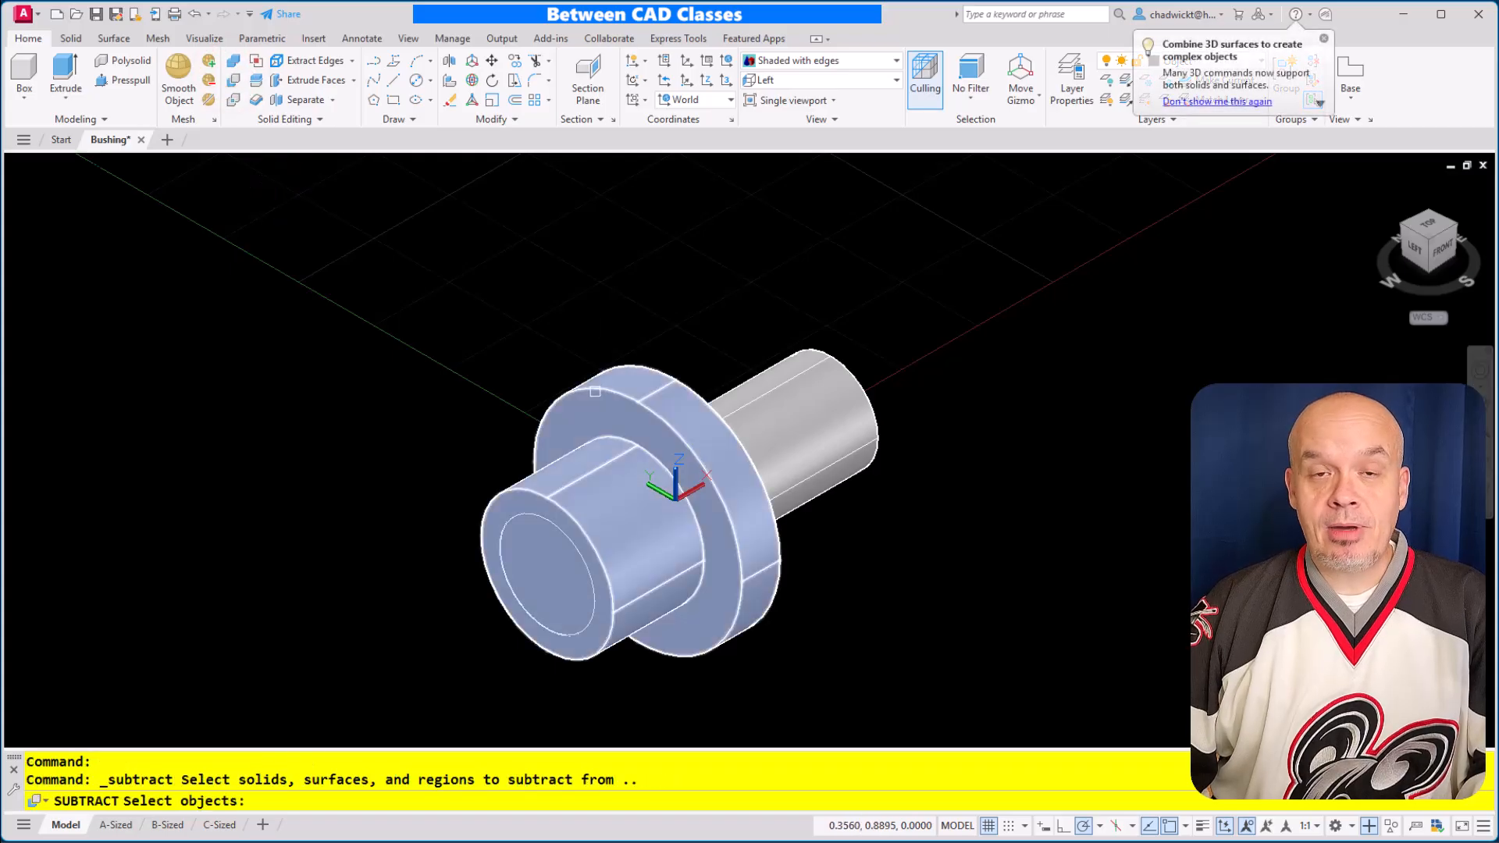
{"action": "left_click", "coordinate": [595, 390]}
{"action": "key", "text": "Return"}
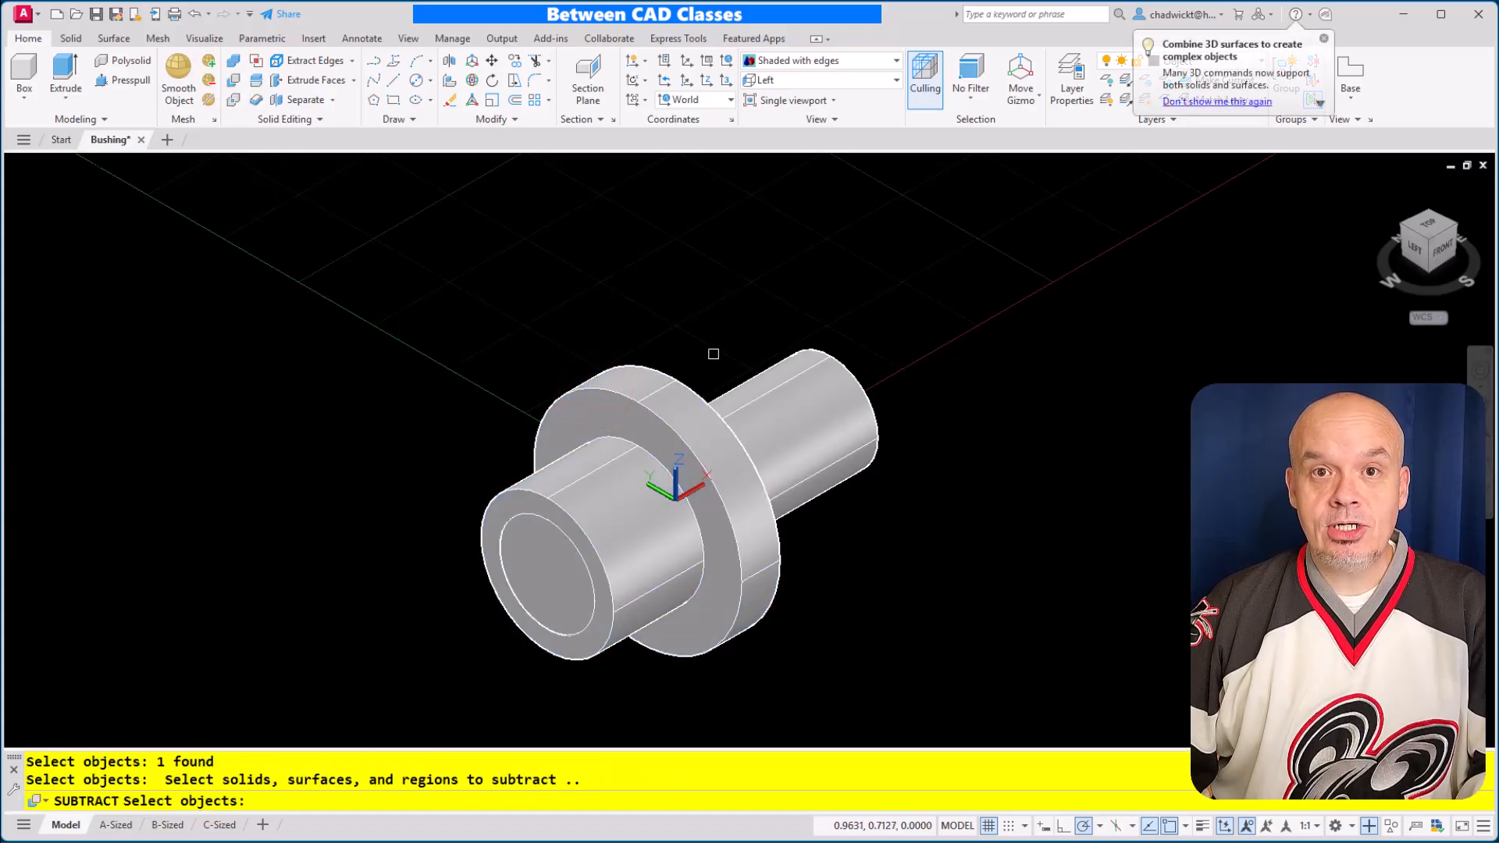
{"action": "left_click", "coordinate": [836, 414]}
{"action": "key", "text": "Return"}
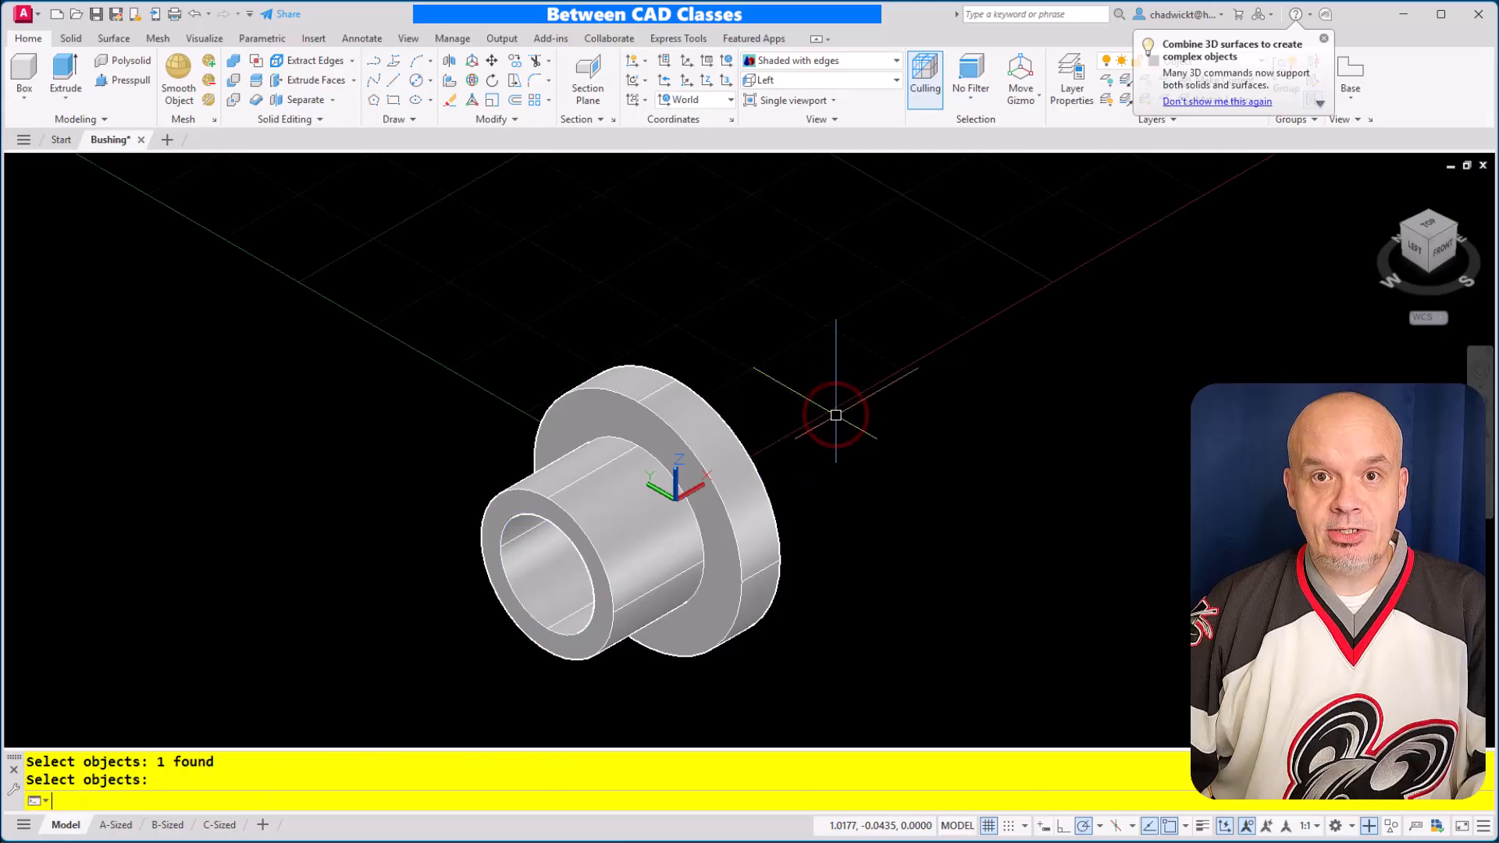
Erase the bushing solid and set the drawing to the Top view
{"action": "mouse_move", "coordinate": [868, 508]}
{"action": "middle_mouse_down", "text": "shift"}
{"action": "mouse_move", "coordinate": [877, 538]}
{"action": "mouse_move", "coordinate": [977, 492]}
{"action": "mouse_move", "coordinate": [873, 512]}
{"action": "middle_mouse_up", "text": "shift"}
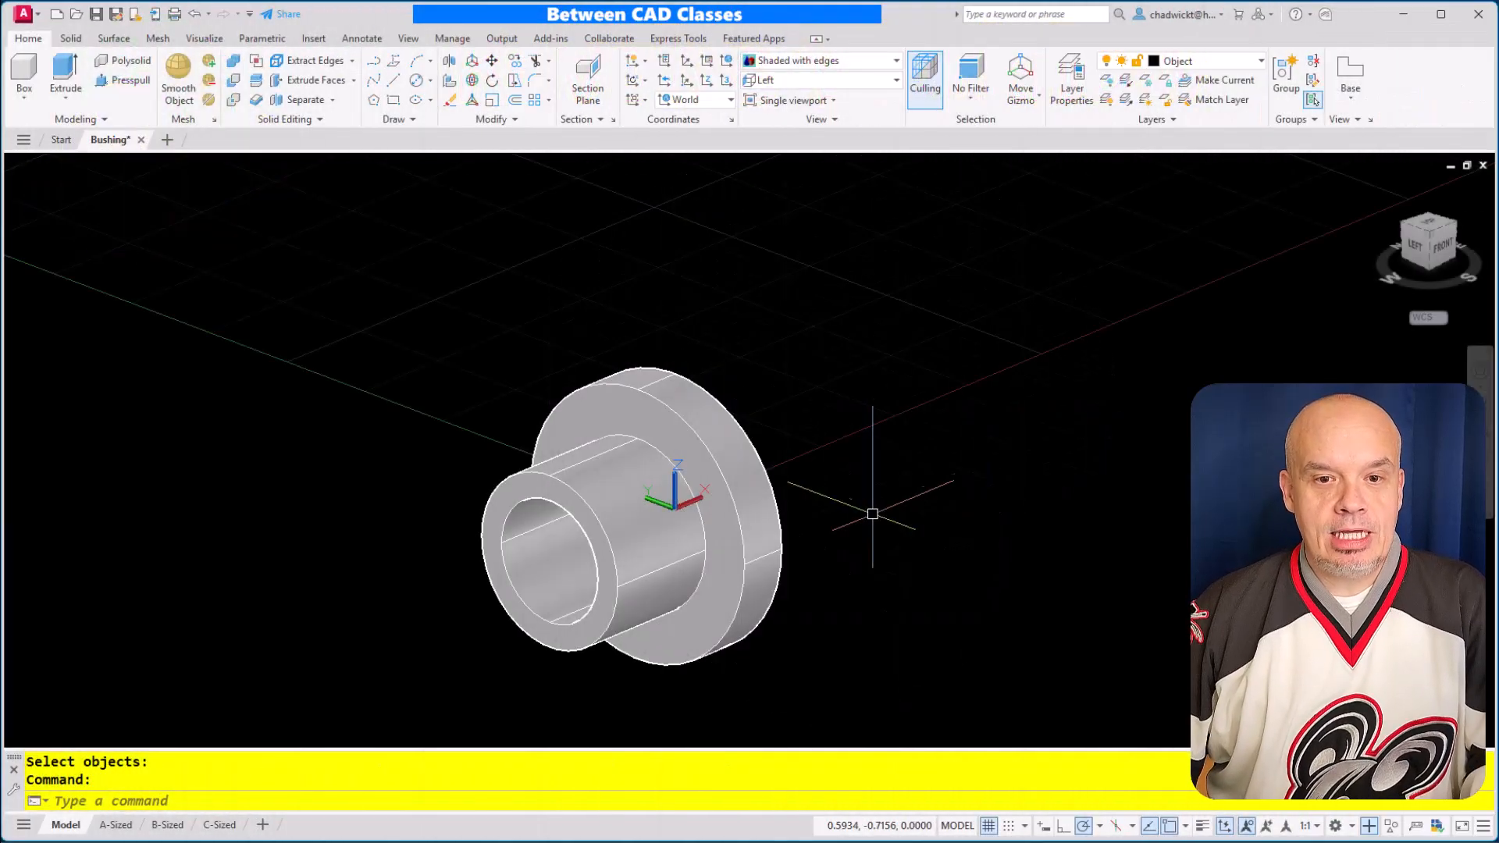
{"action": "left_click", "coordinate": [708, 413]}
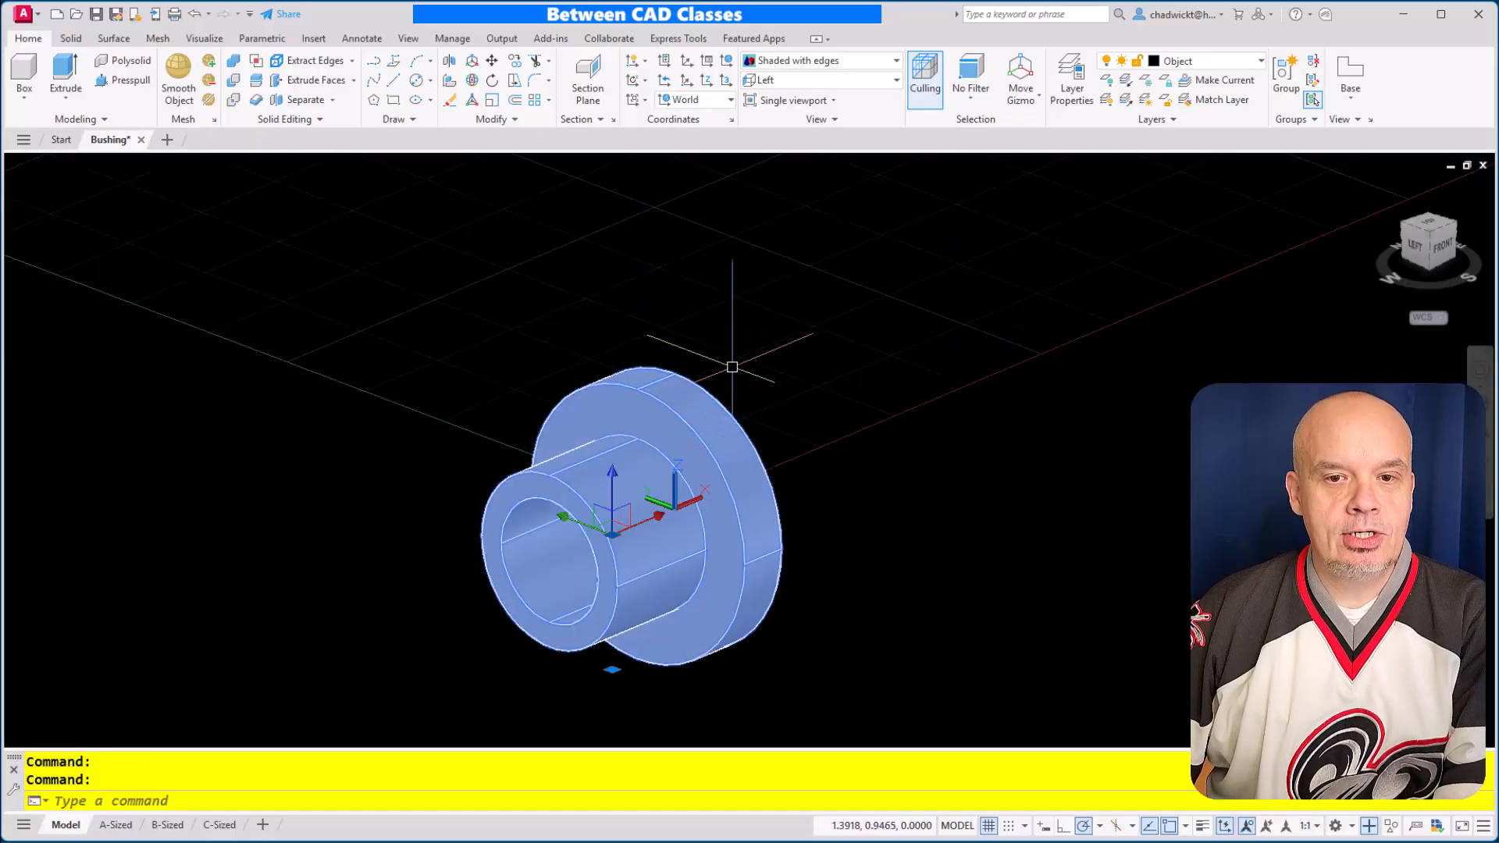
{"action": "key", "text": "Delete"}
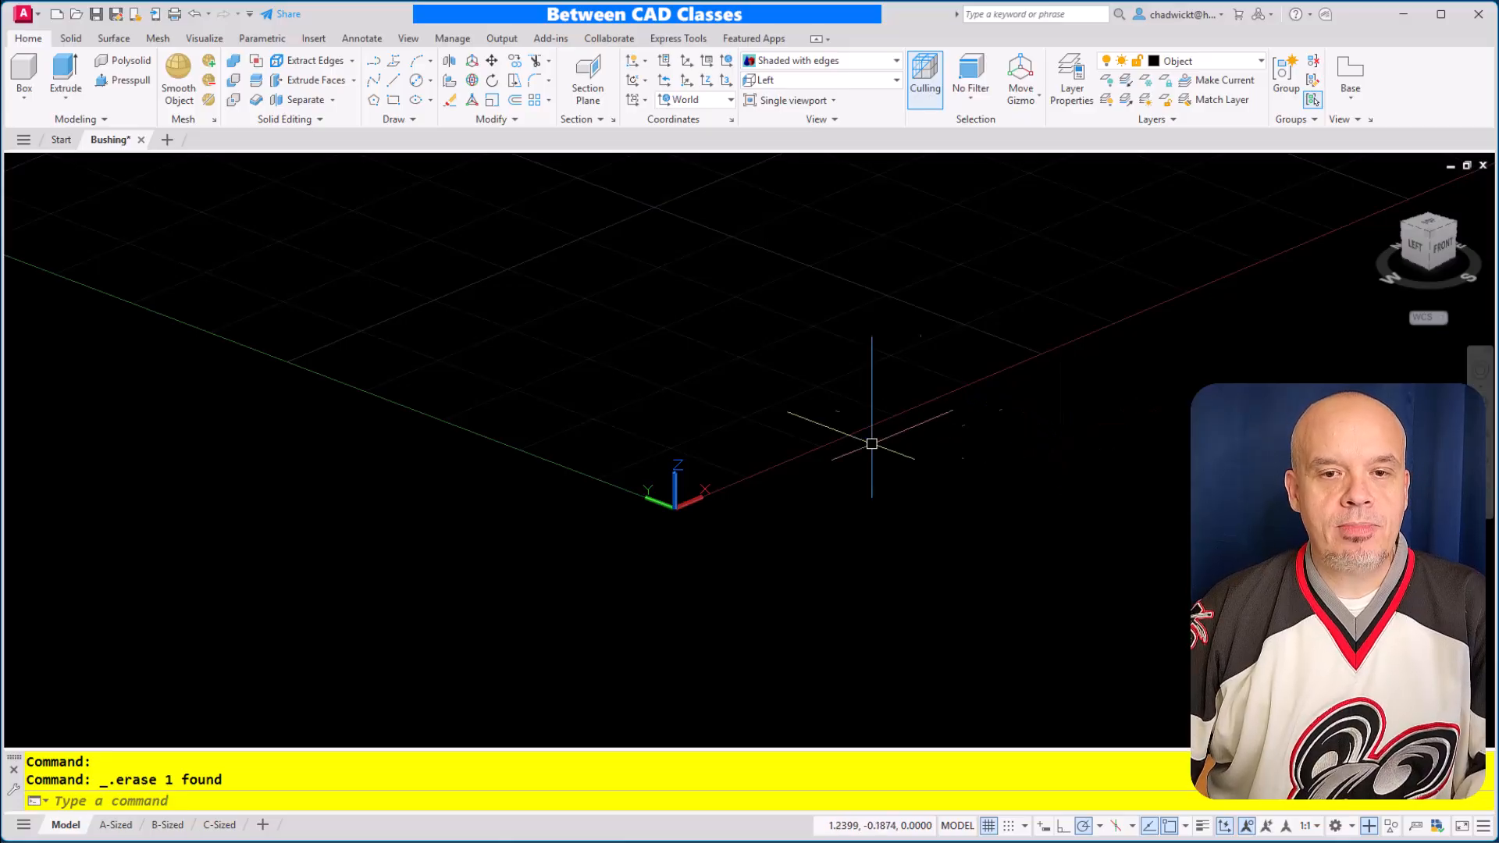
{"action": "left_click", "coordinate": [895, 81]}
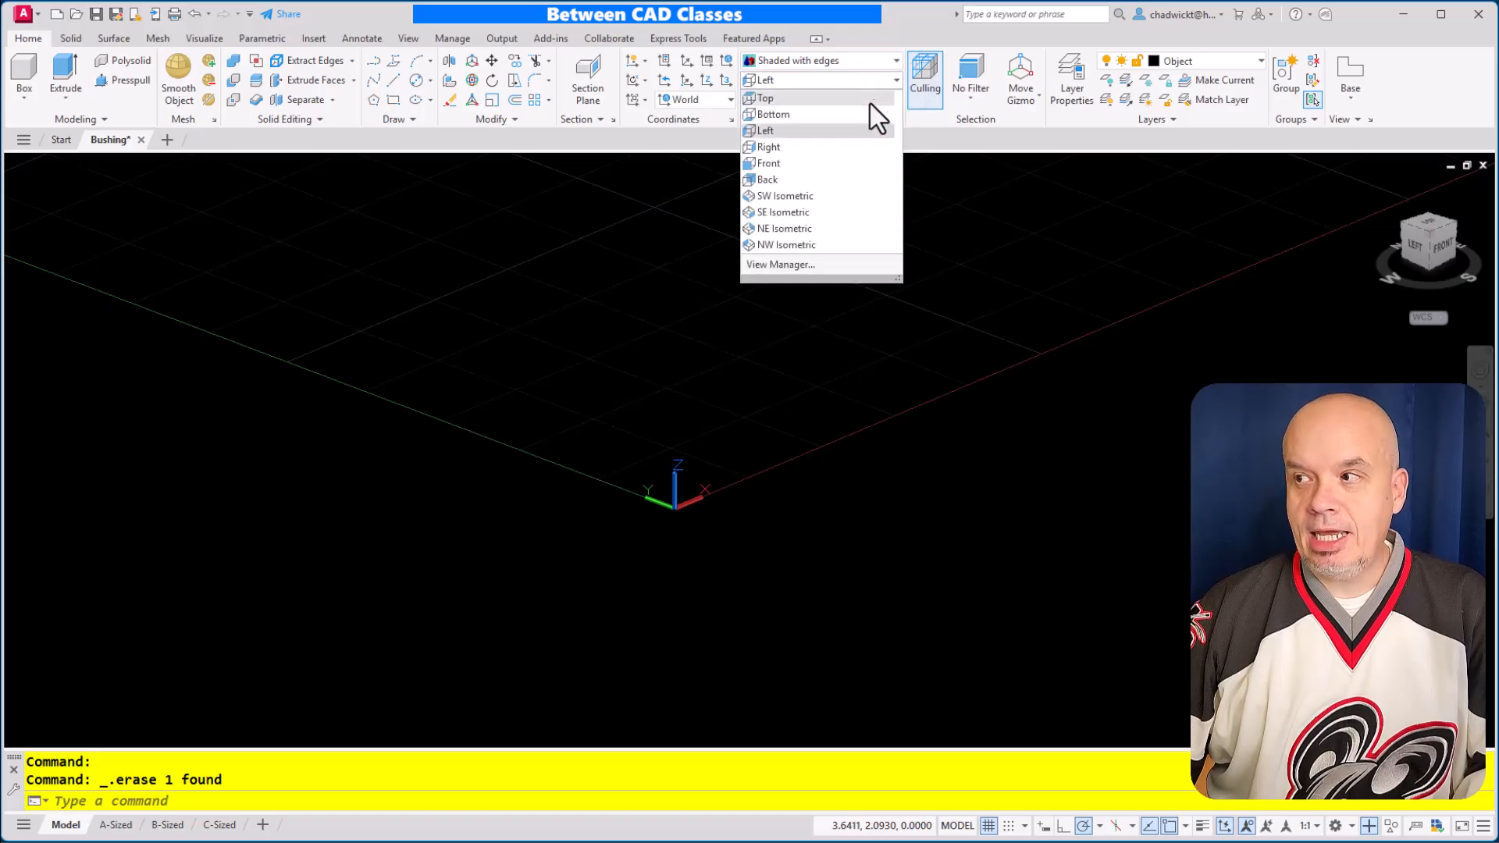
{"action": "left_click", "coordinate": [807, 101]}
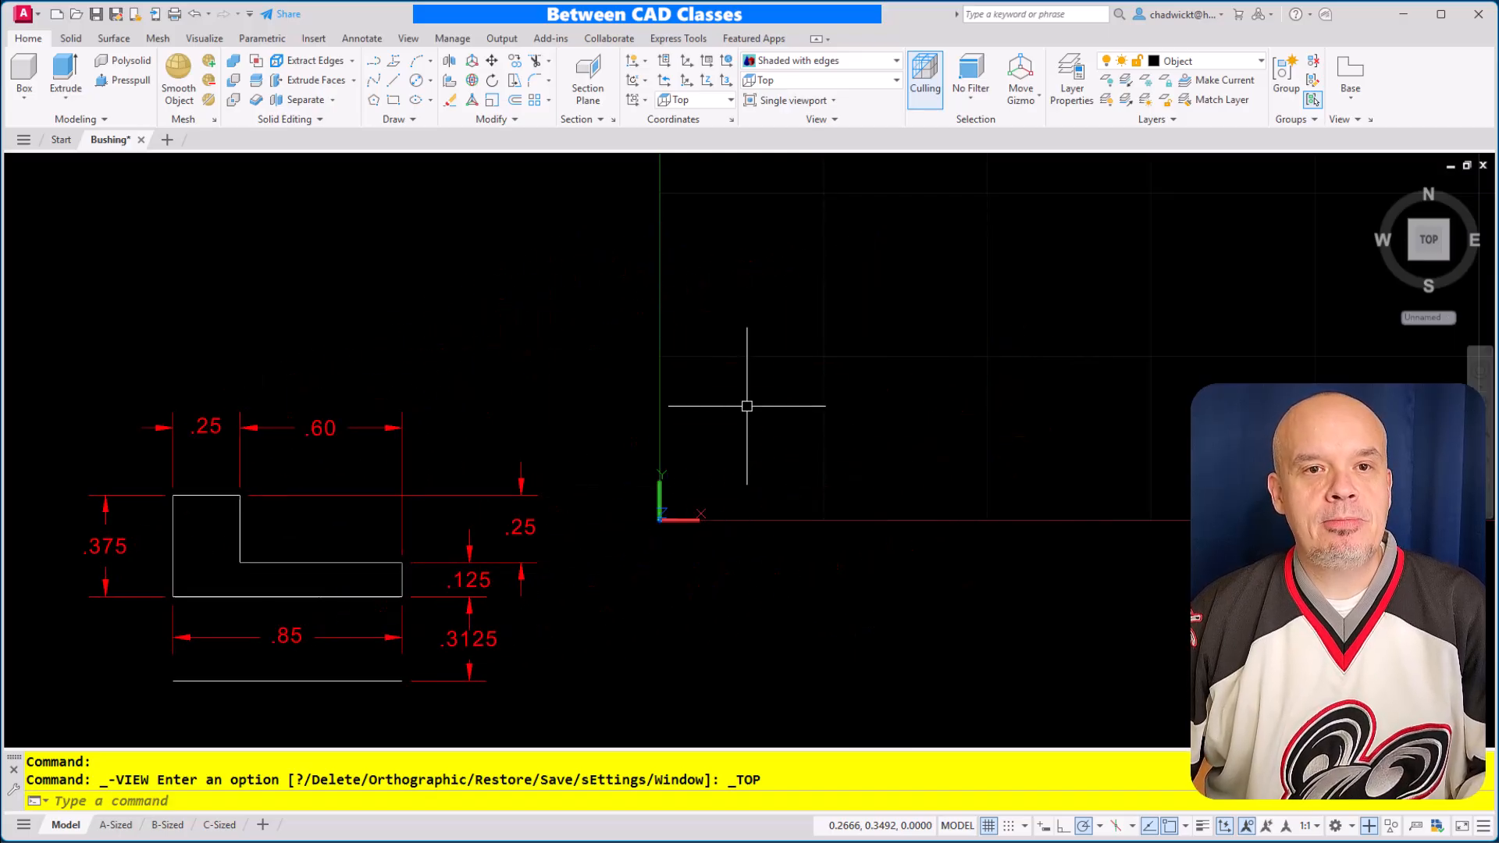
Draw a horizontal axis line .85 long from 0,0 along the X axis and turn off the grid
{"action": "left_click", "coordinate": [392, 81]}
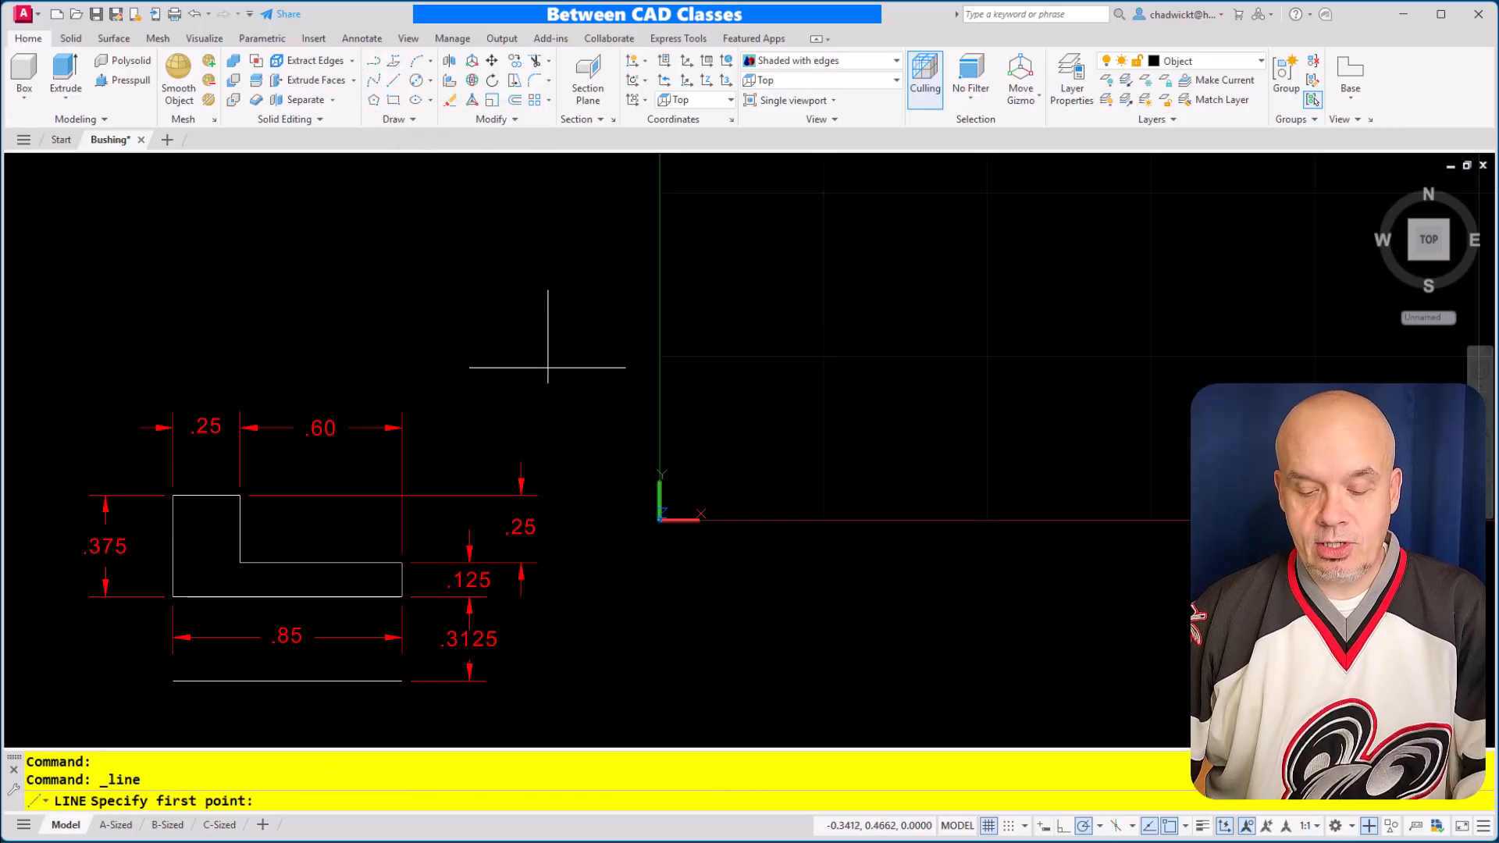
{"action": "key", "text": "Return"}
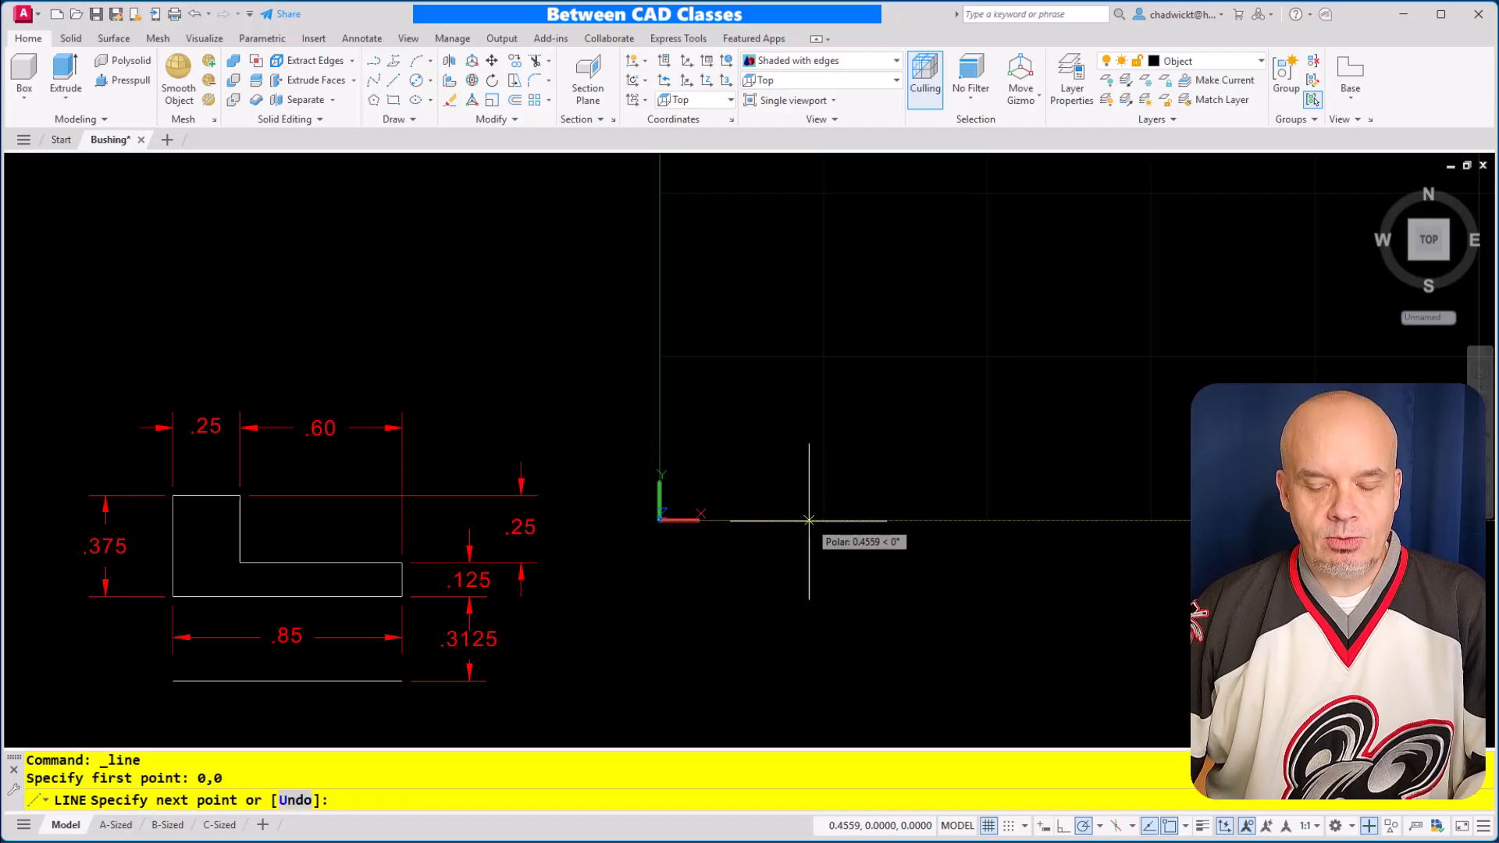
{"action": "type", "text": ".85"}
{"action": "key", "text": "Return"}
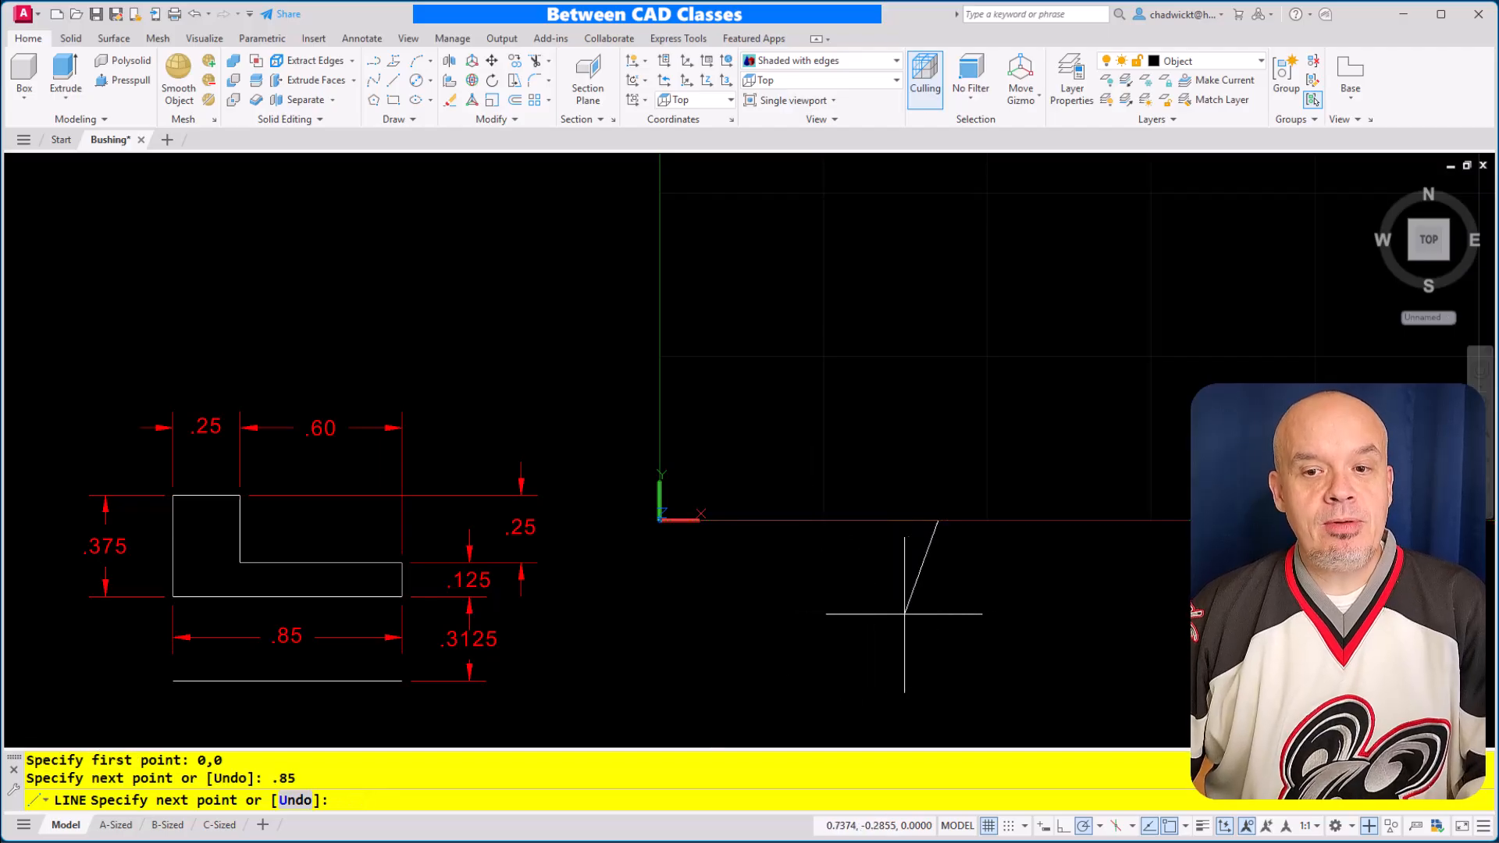
{"action": "key", "text": "Escape"}
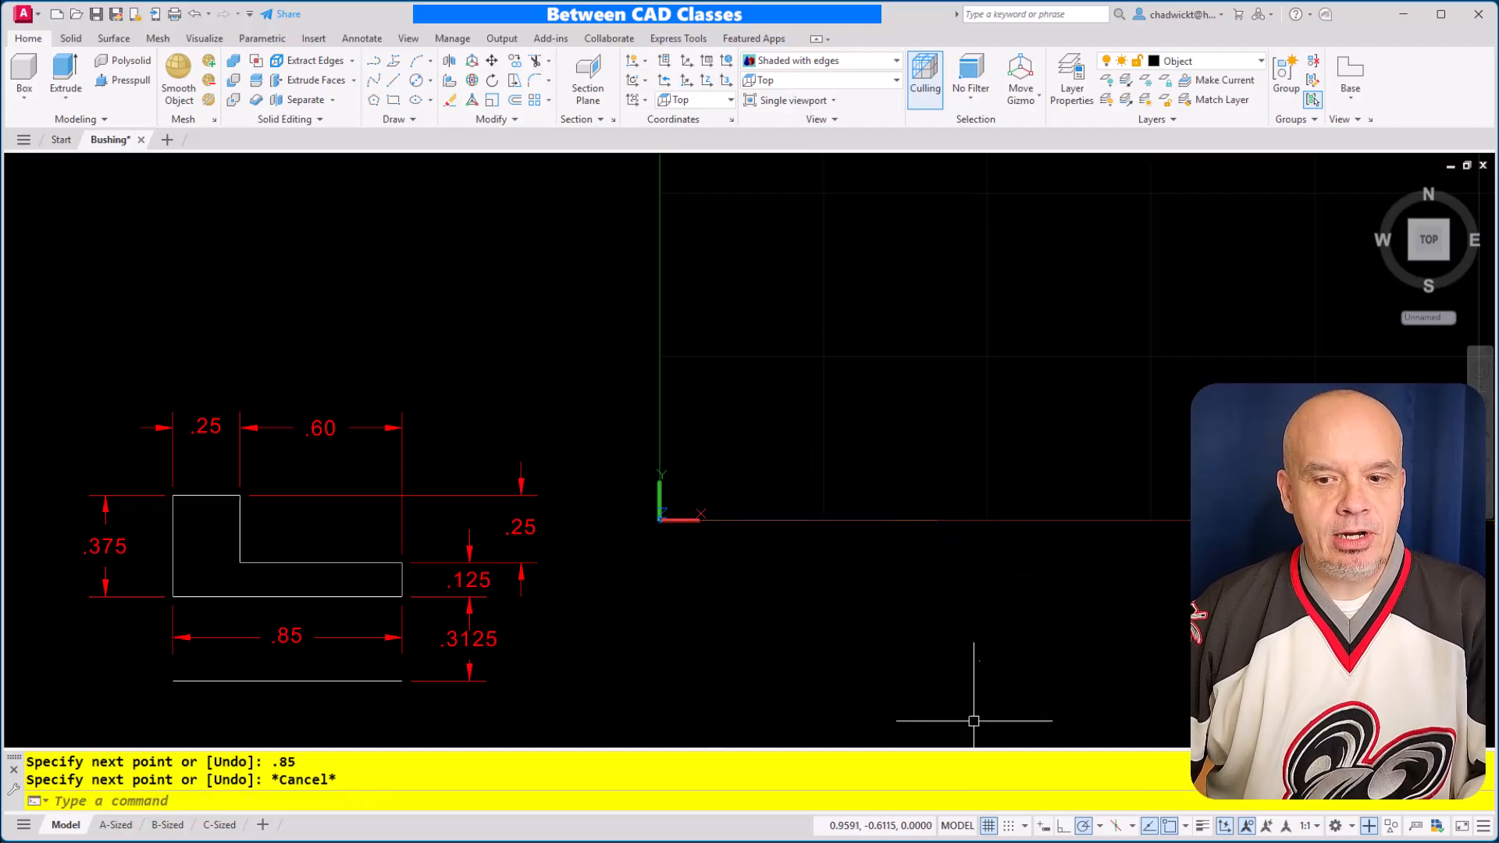
{"action": "left_click", "coordinate": [990, 827]}
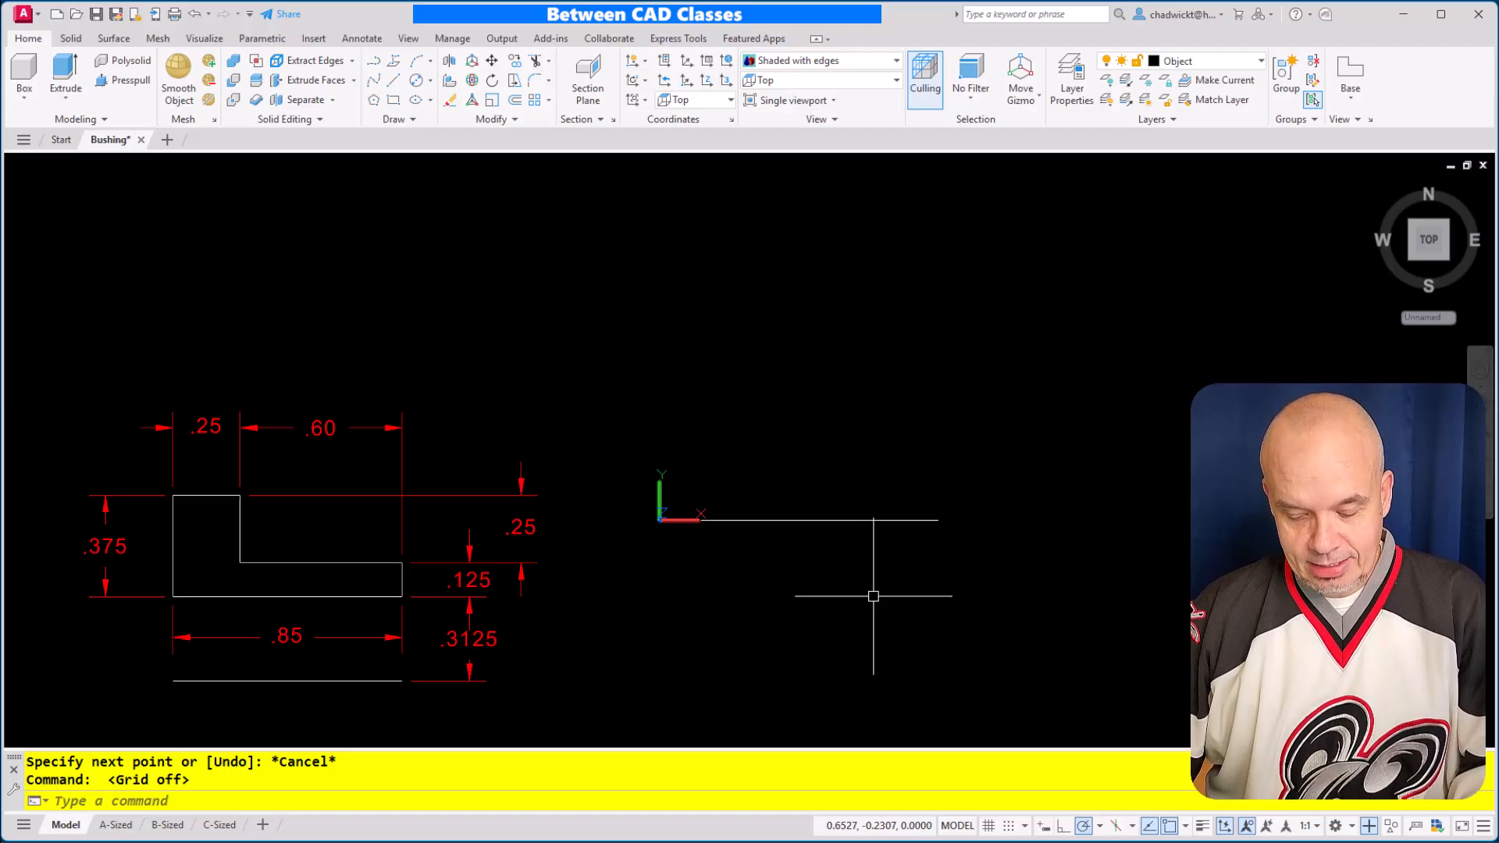
Start the profile .3125 above the axis line's far endpoint, drawing lines .85 back toward the Y axis and .375 up
{"action": "left_click", "coordinate": [397, 81]}
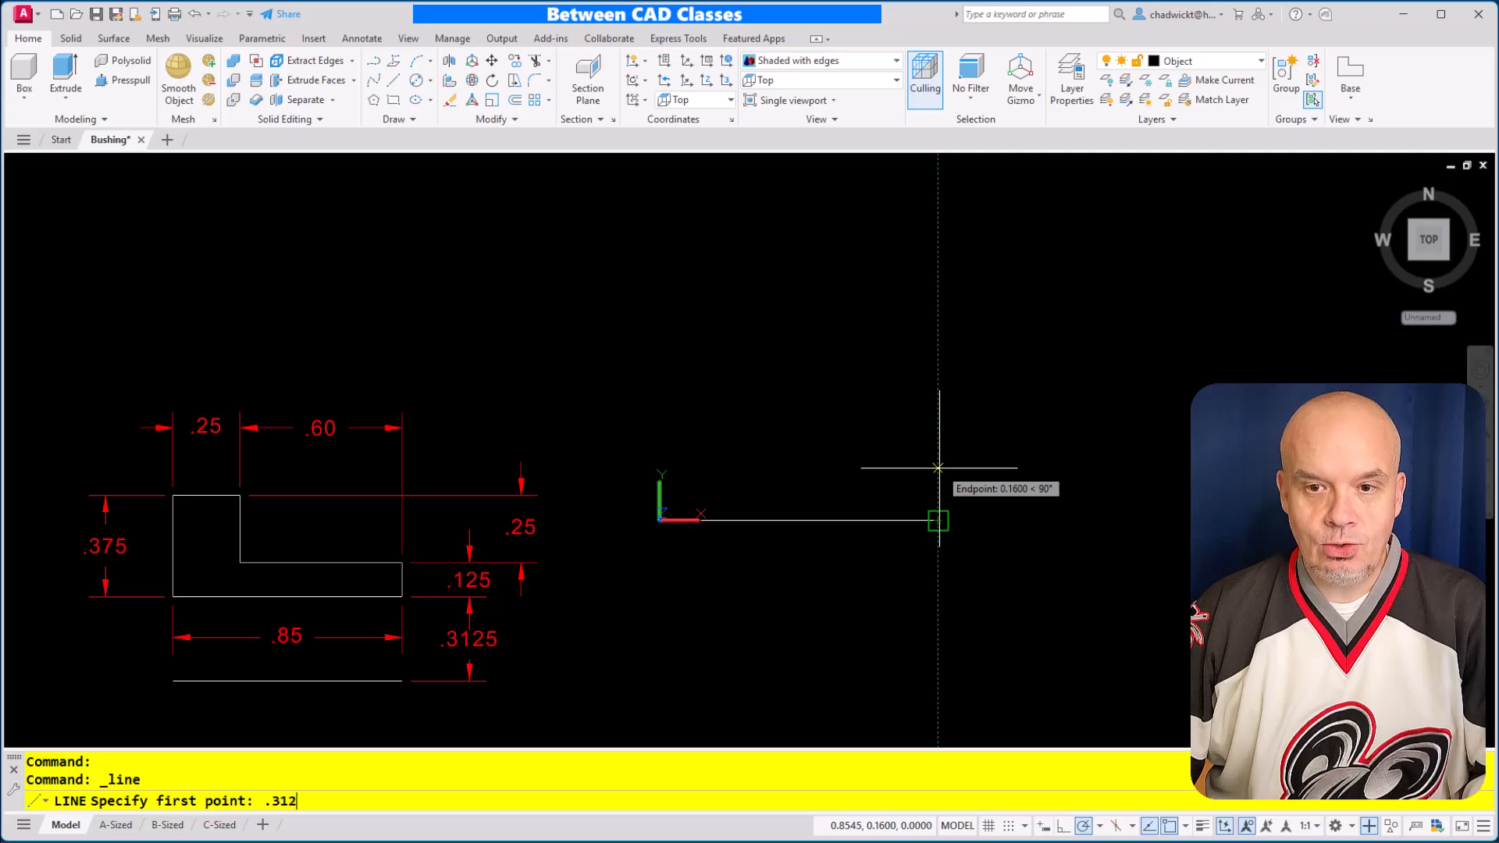
{"action": "type", "text": ".3125"}
{"action": "key", "text": "Return"}
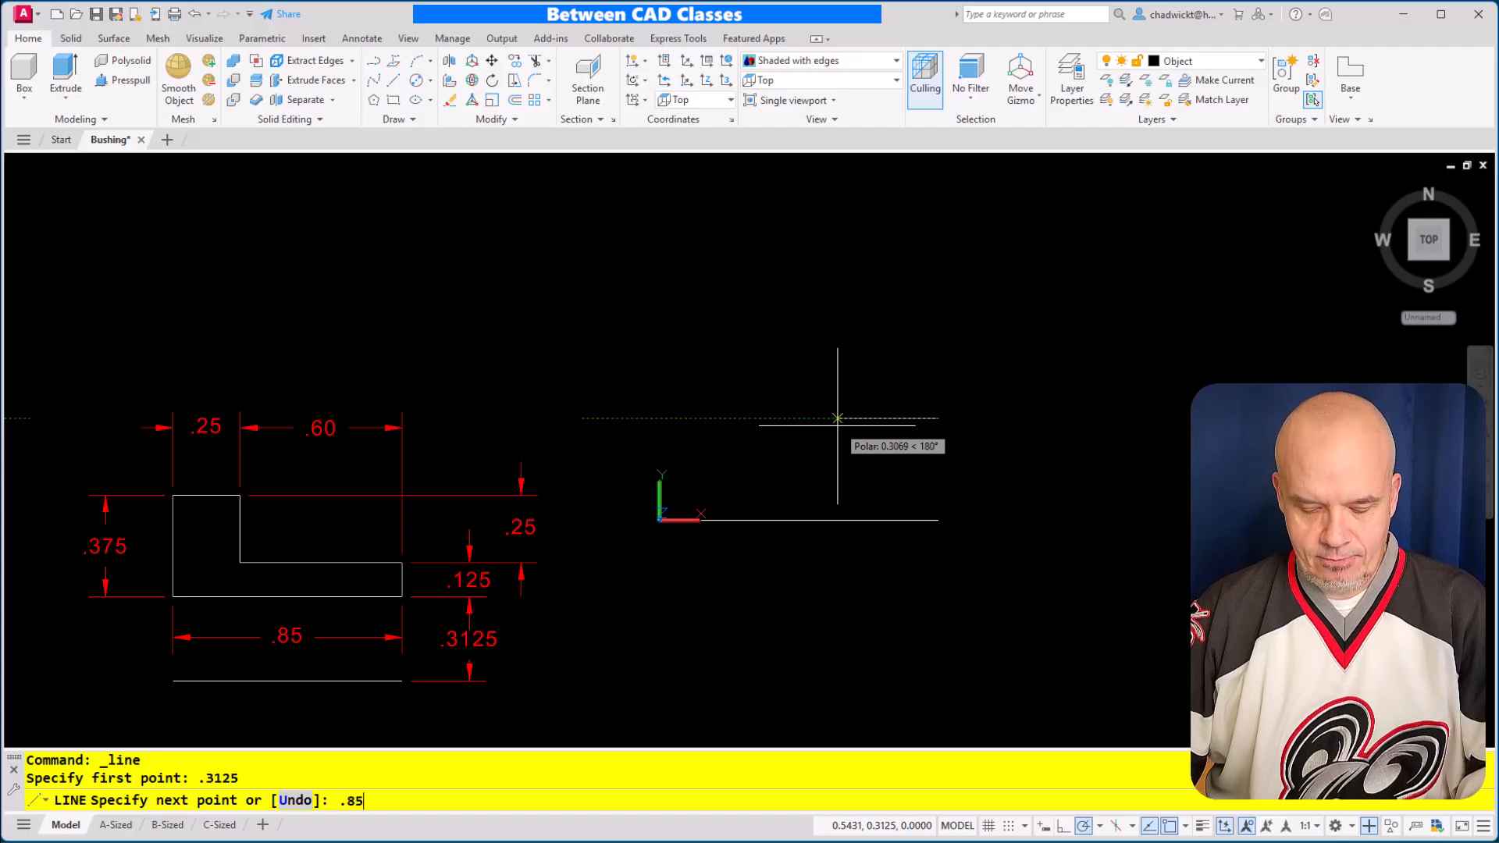
{"action": "type", "text": ".85"}
{"action": "key", "text": "Return"}
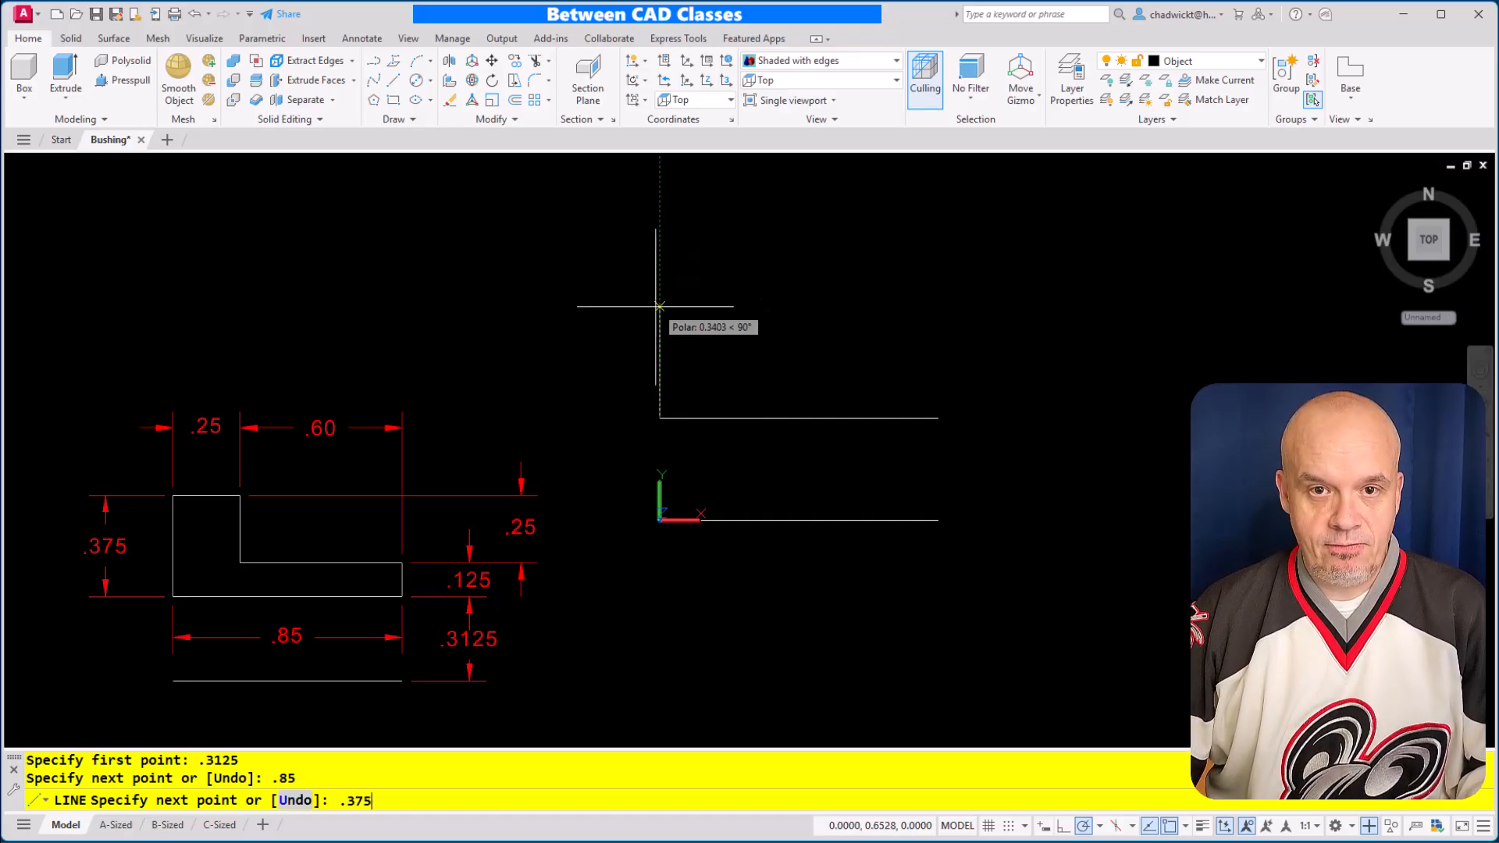
{"action": "type", "text": ".375"}
{"action": "key", "text": "Return"}
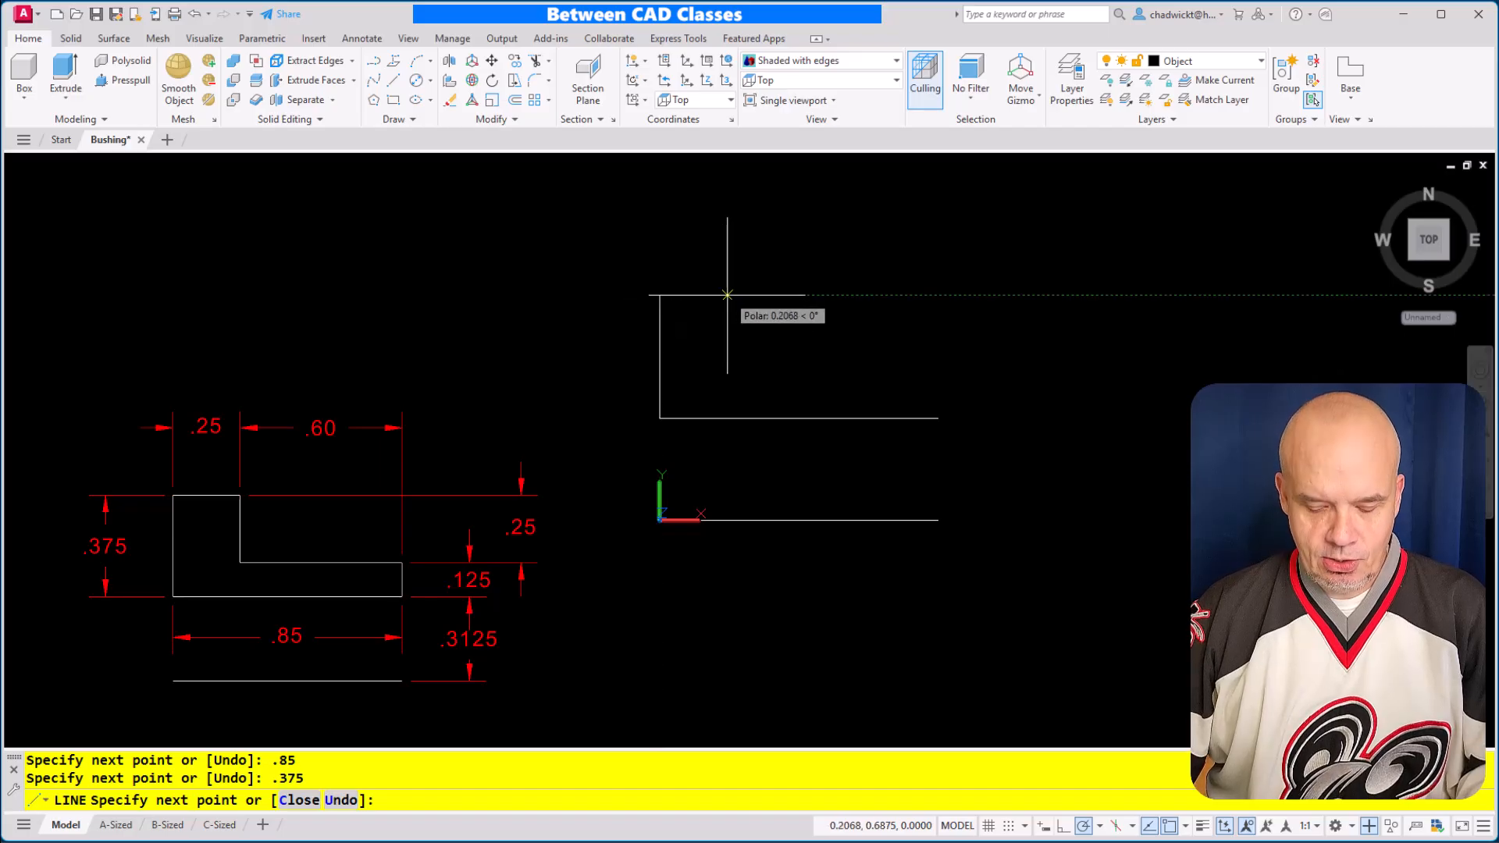
Complete the L-shaped profile with lines .25 across and .25 down, then across level with the starting point and down to close it
{"action": "type", "text": ".25"}
{"action": "key", "text": "Return"}
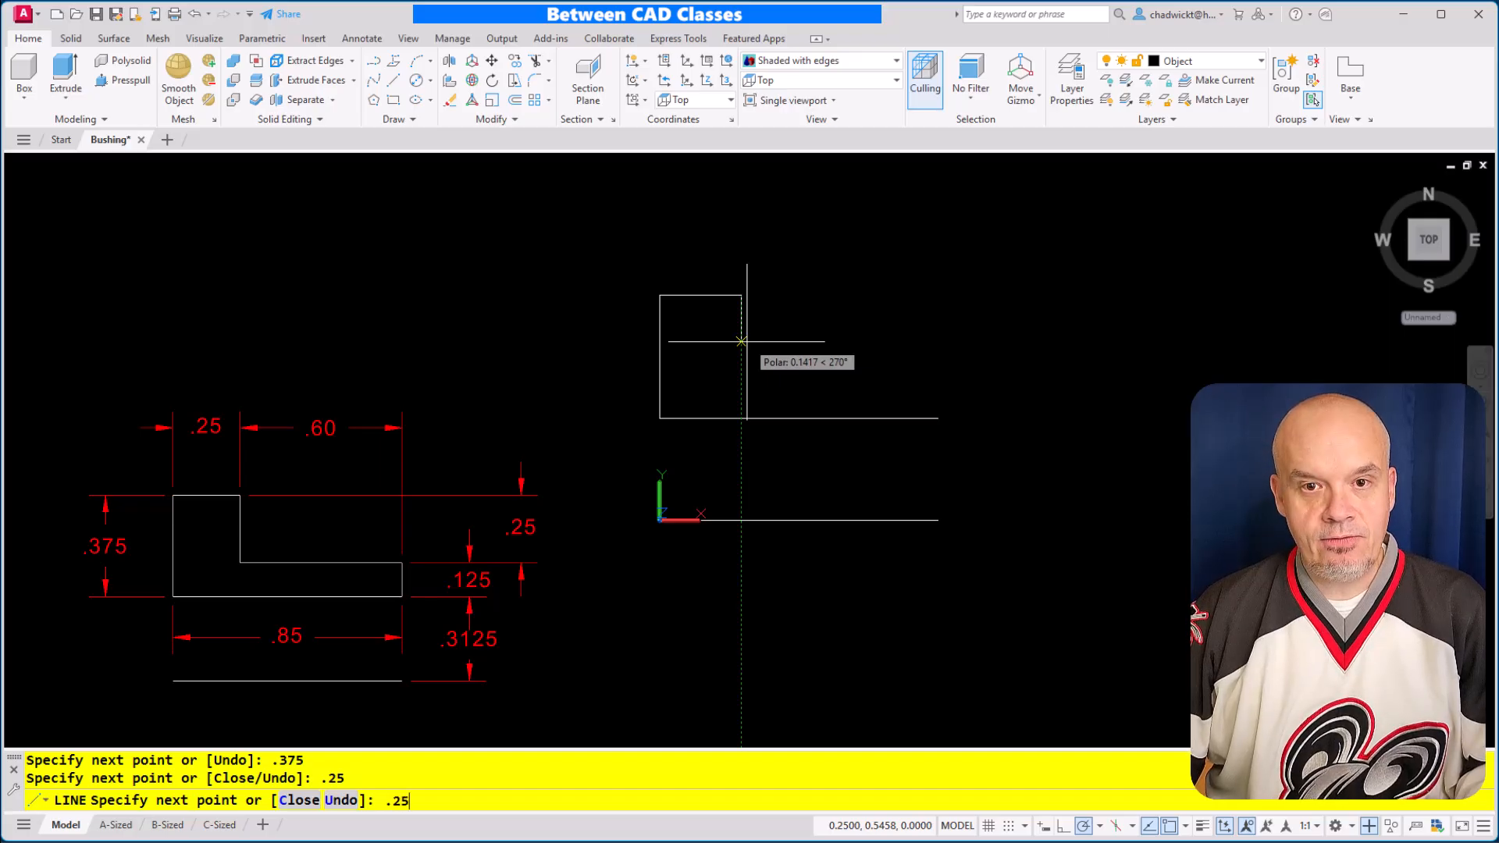
{"action": "type", "text": ".25"}
{"action": "key", "text": "Return"}
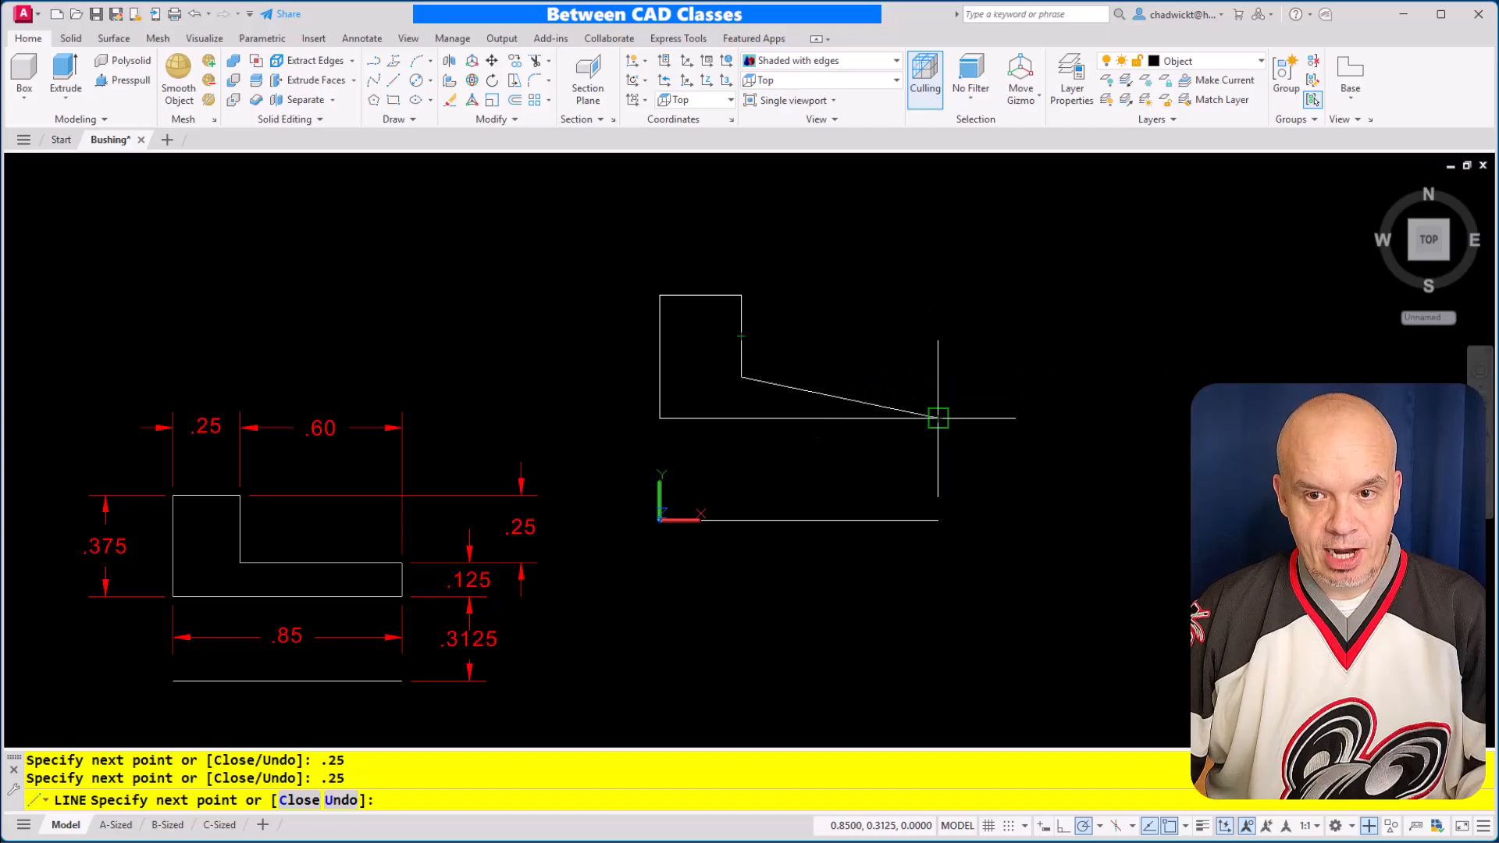
{"action": "left_click", "coordinate": [938, 377]}
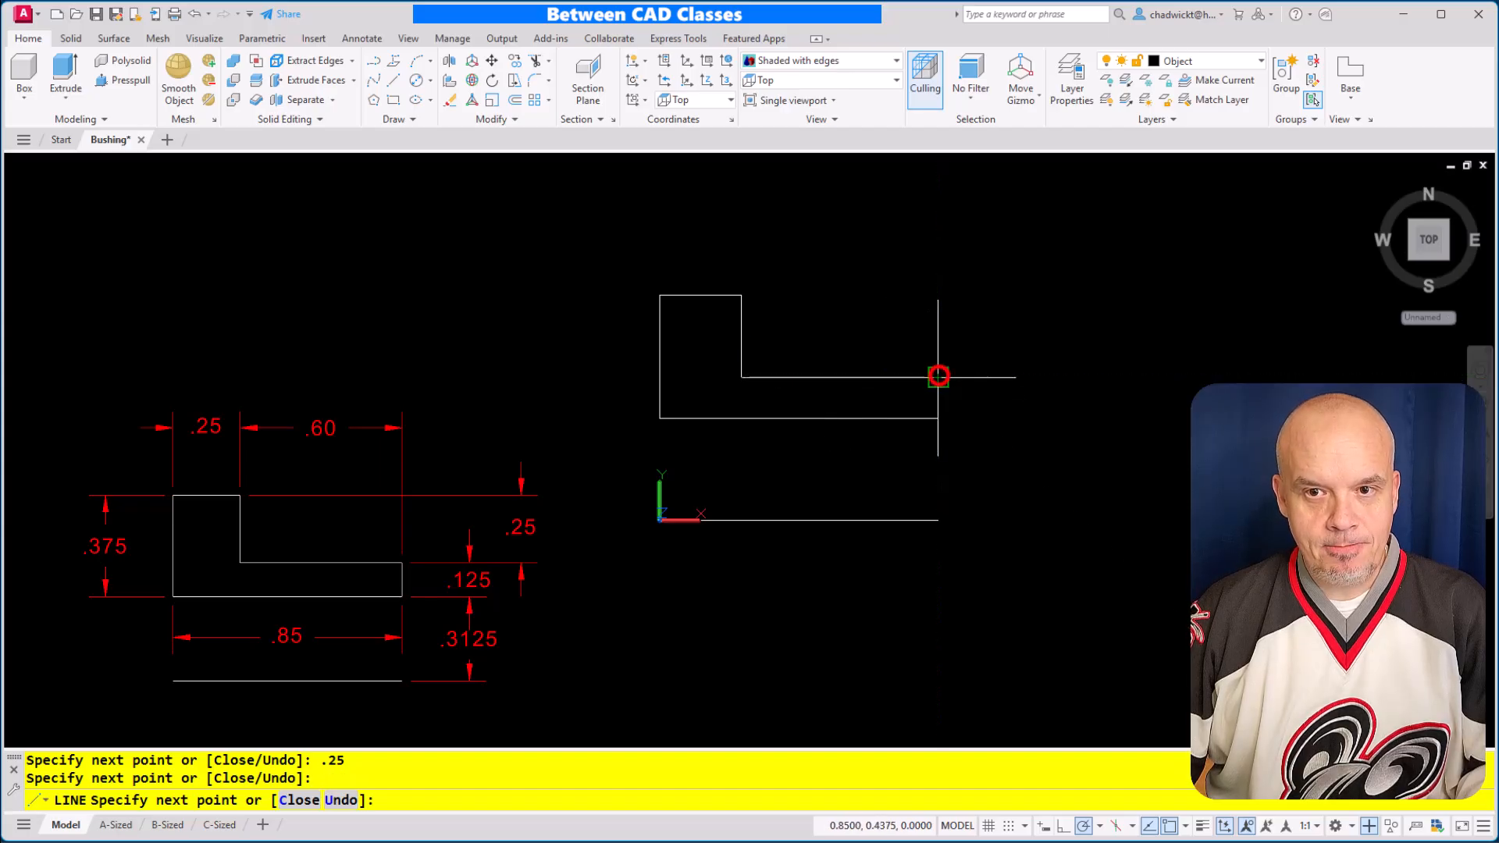
{"action": "left_click", "coordinate": [939, 418]}
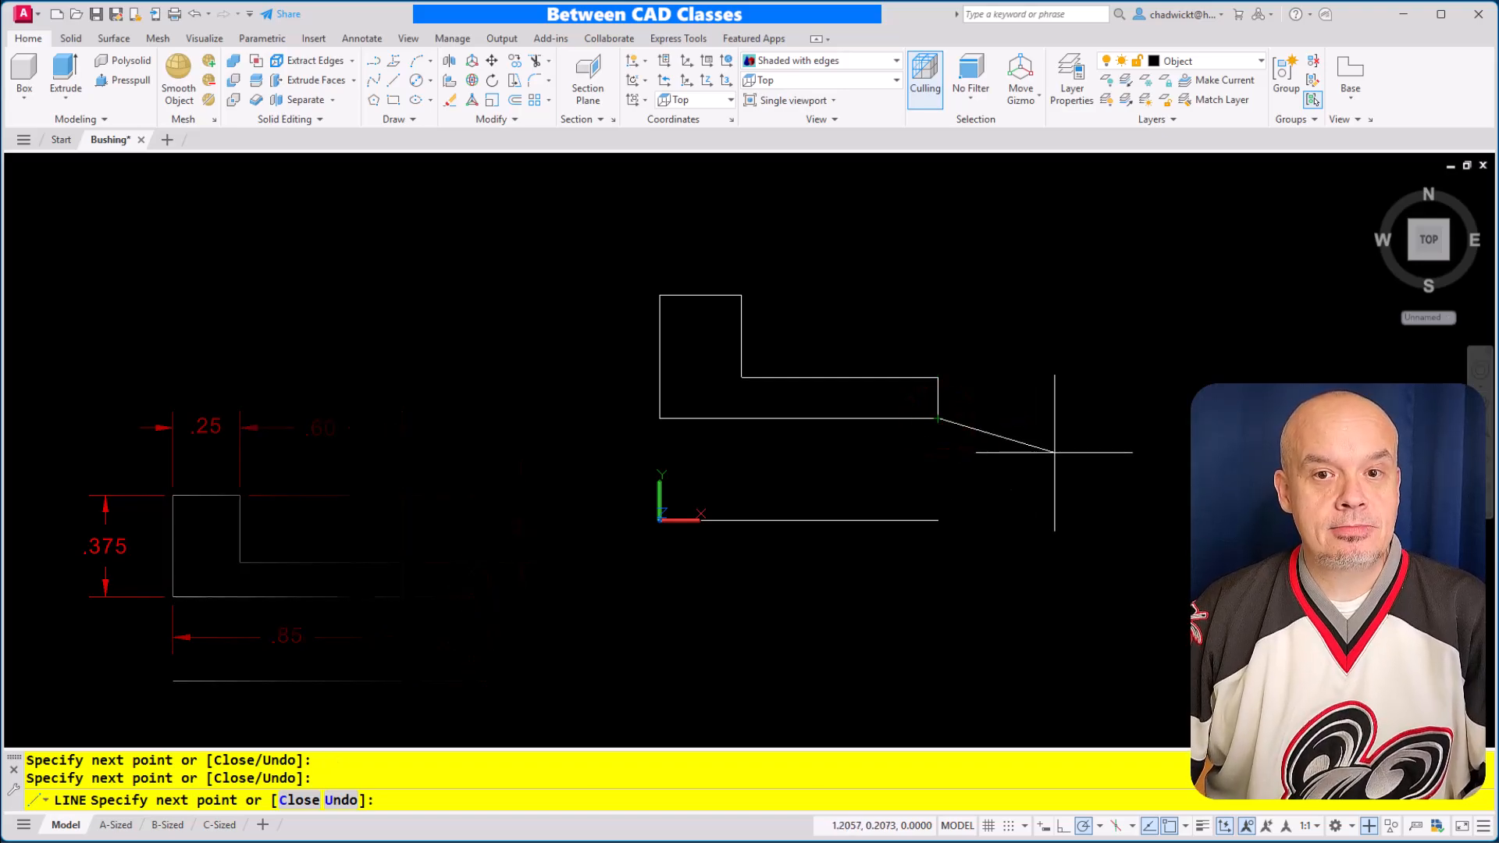
{"action": "key", "text": "Escape"}
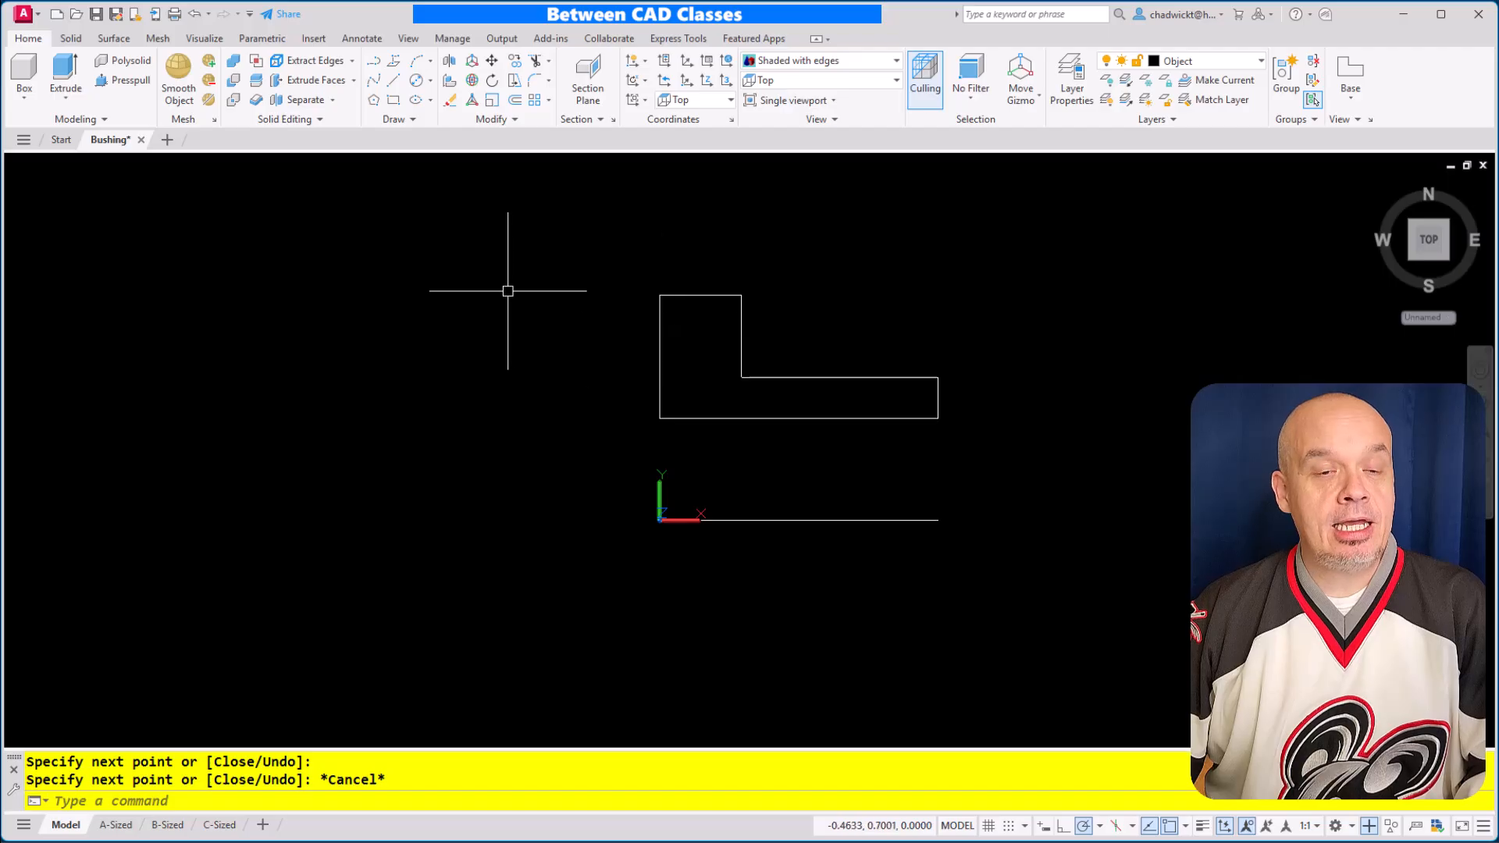
Join all lines of the L-shaped profile into one polyline, leaving the axis line separate and nothing selected
{"action": "left_click", "coordinate": [500, 121]}
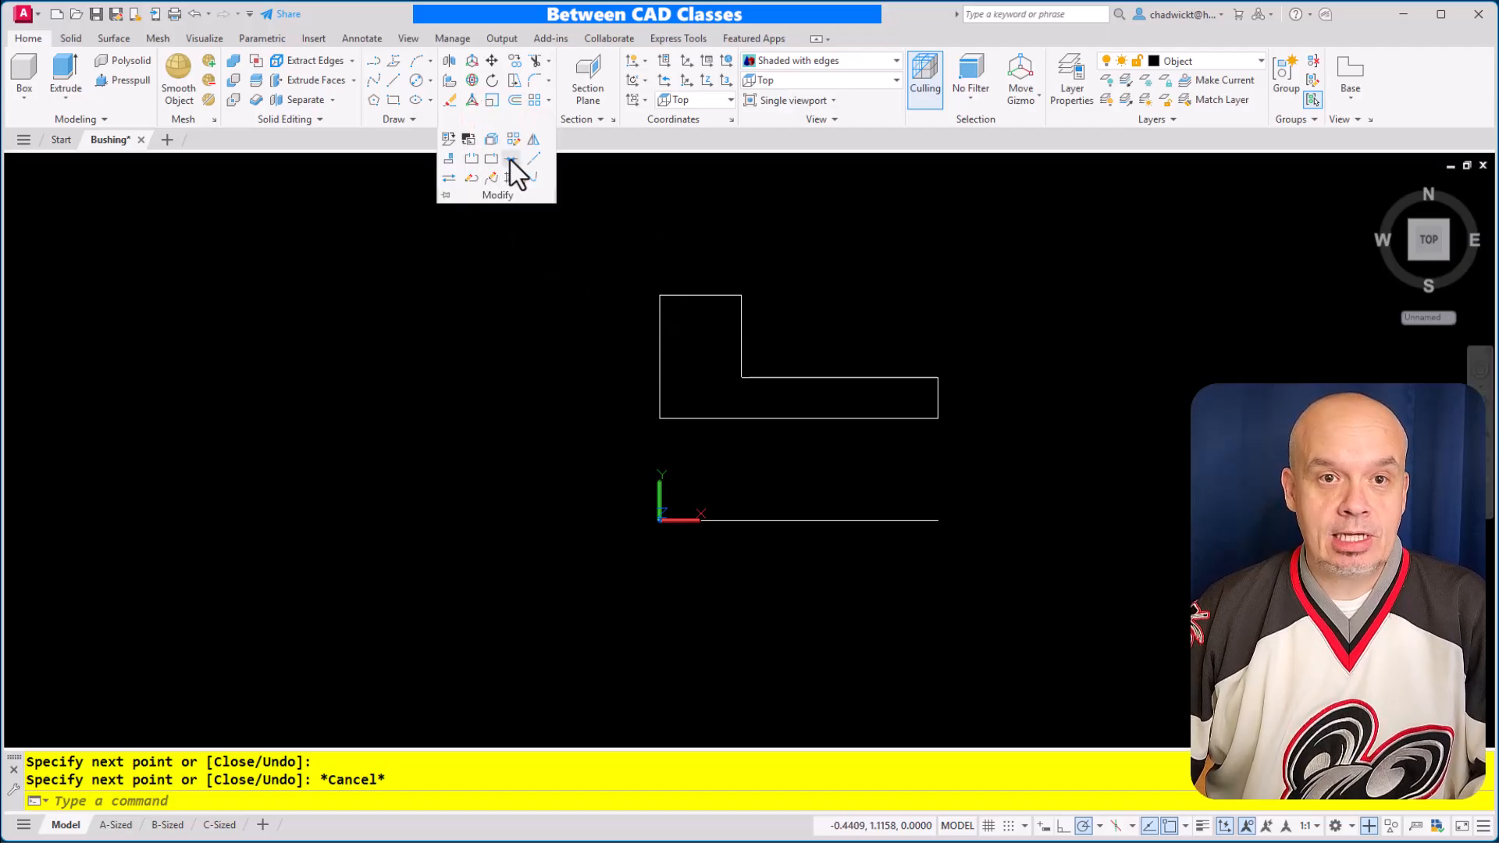
{"action": "left_click", "coordinate": [511, 161]}
{"action": "left_click", "coordinate": [1041, 267]}
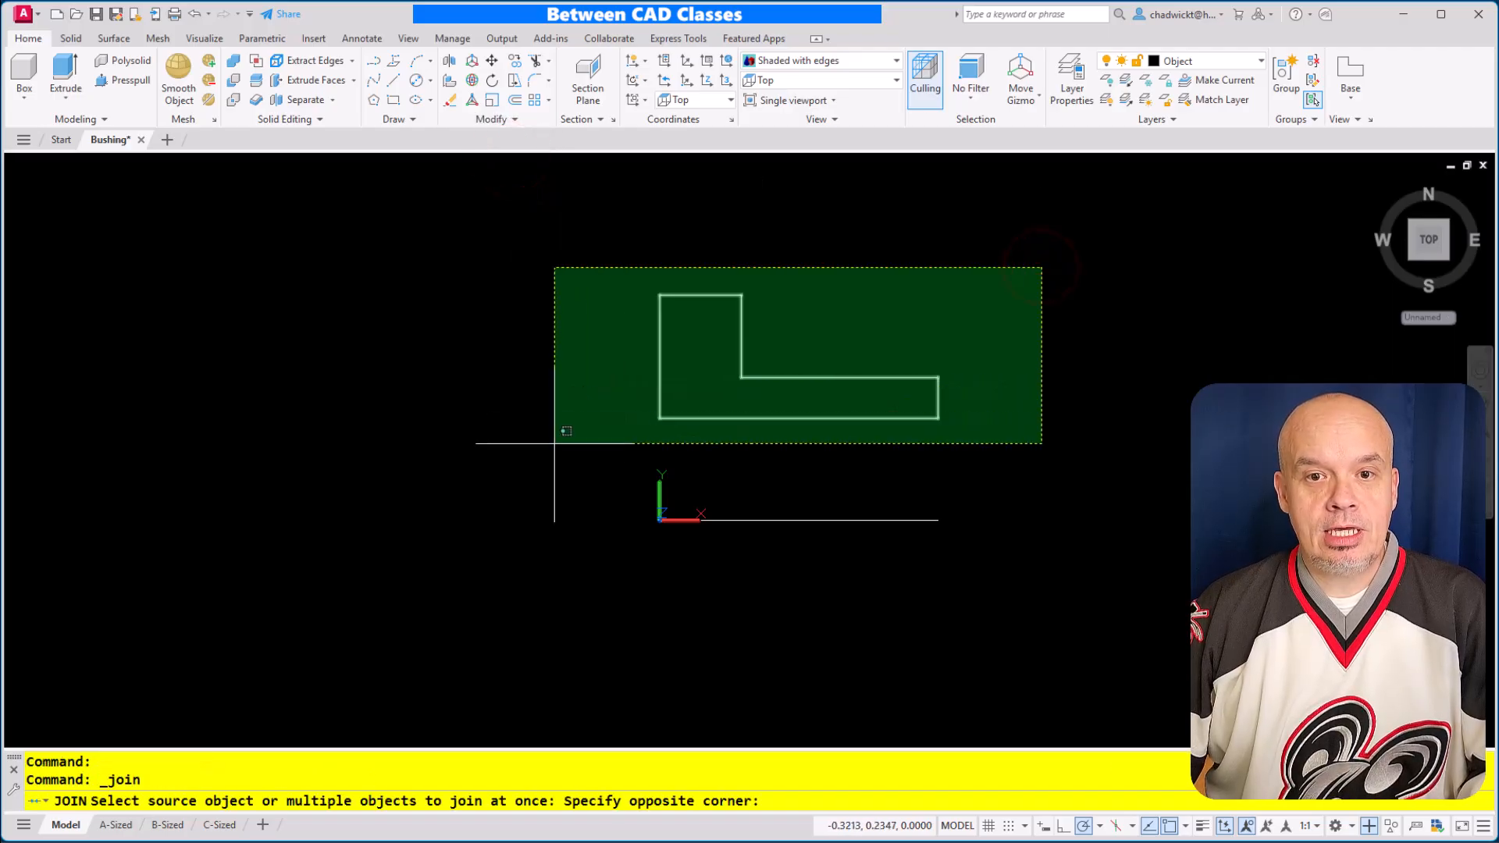
{"action": "left_click", "coordinate": [555, 444]}
{"action": "key", "text": "Return"}
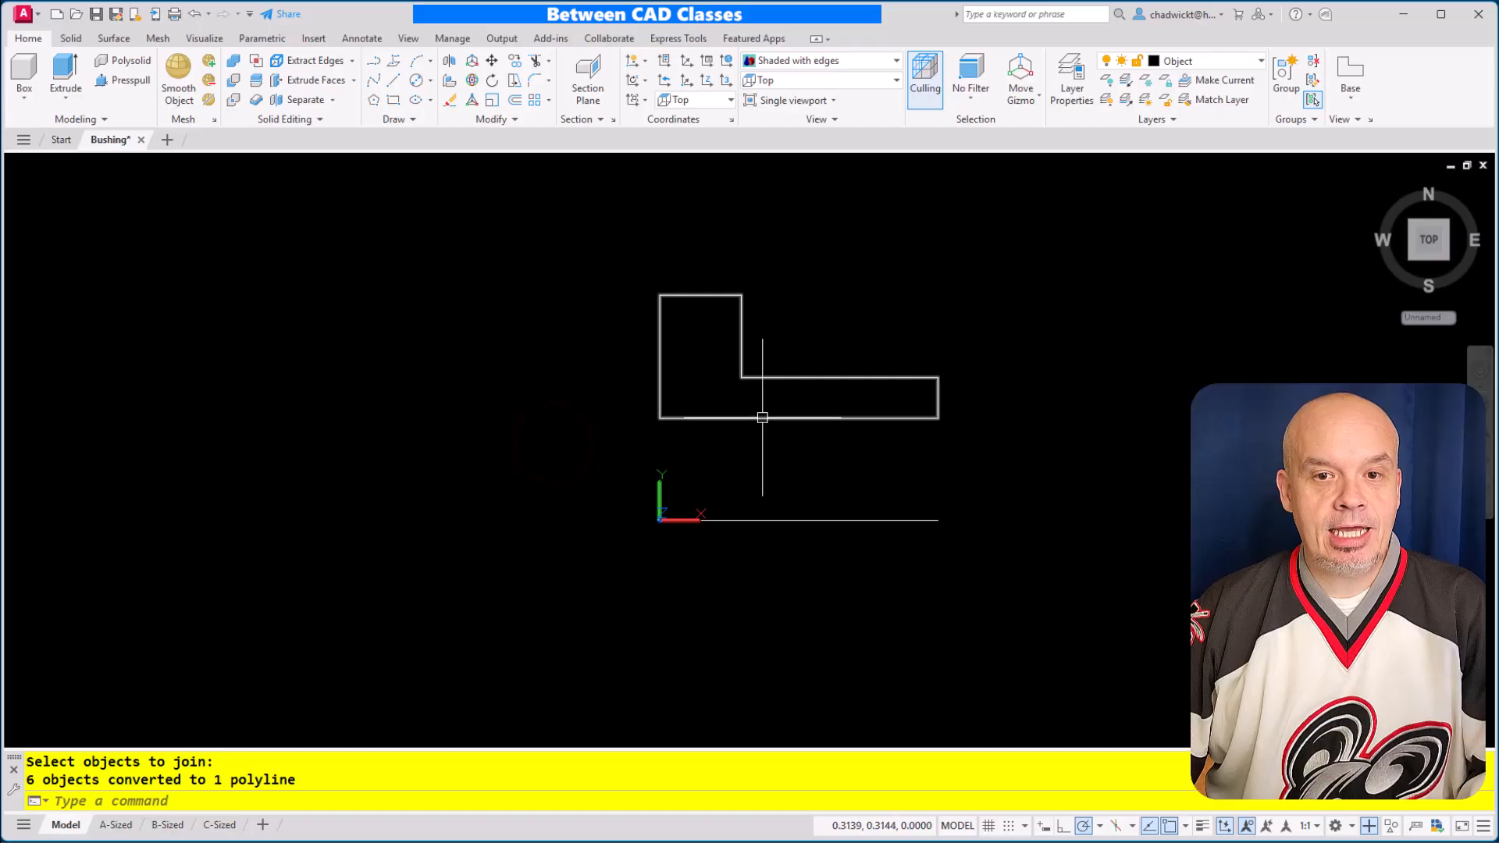
{"action": "left_click", "coordinate": [763, 417]}
{"action": "key", "text": "Escape"}
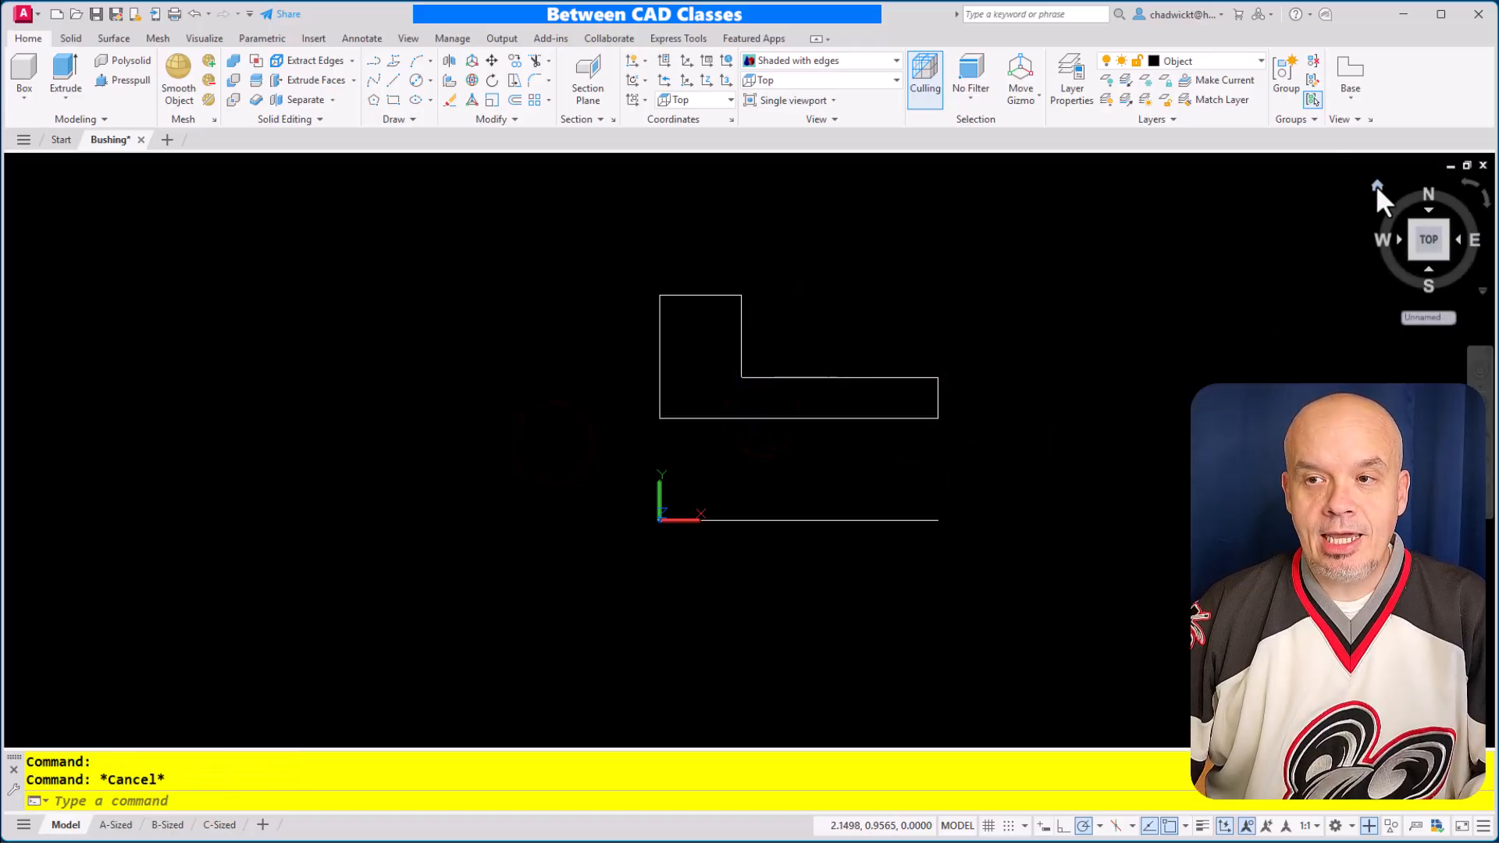
Revolve the L-shaped profile a full 360 degrees about the separate axis line, from its origin end to its far endpoint
{"action": "left_click", "coordinate": [1376, 186]}
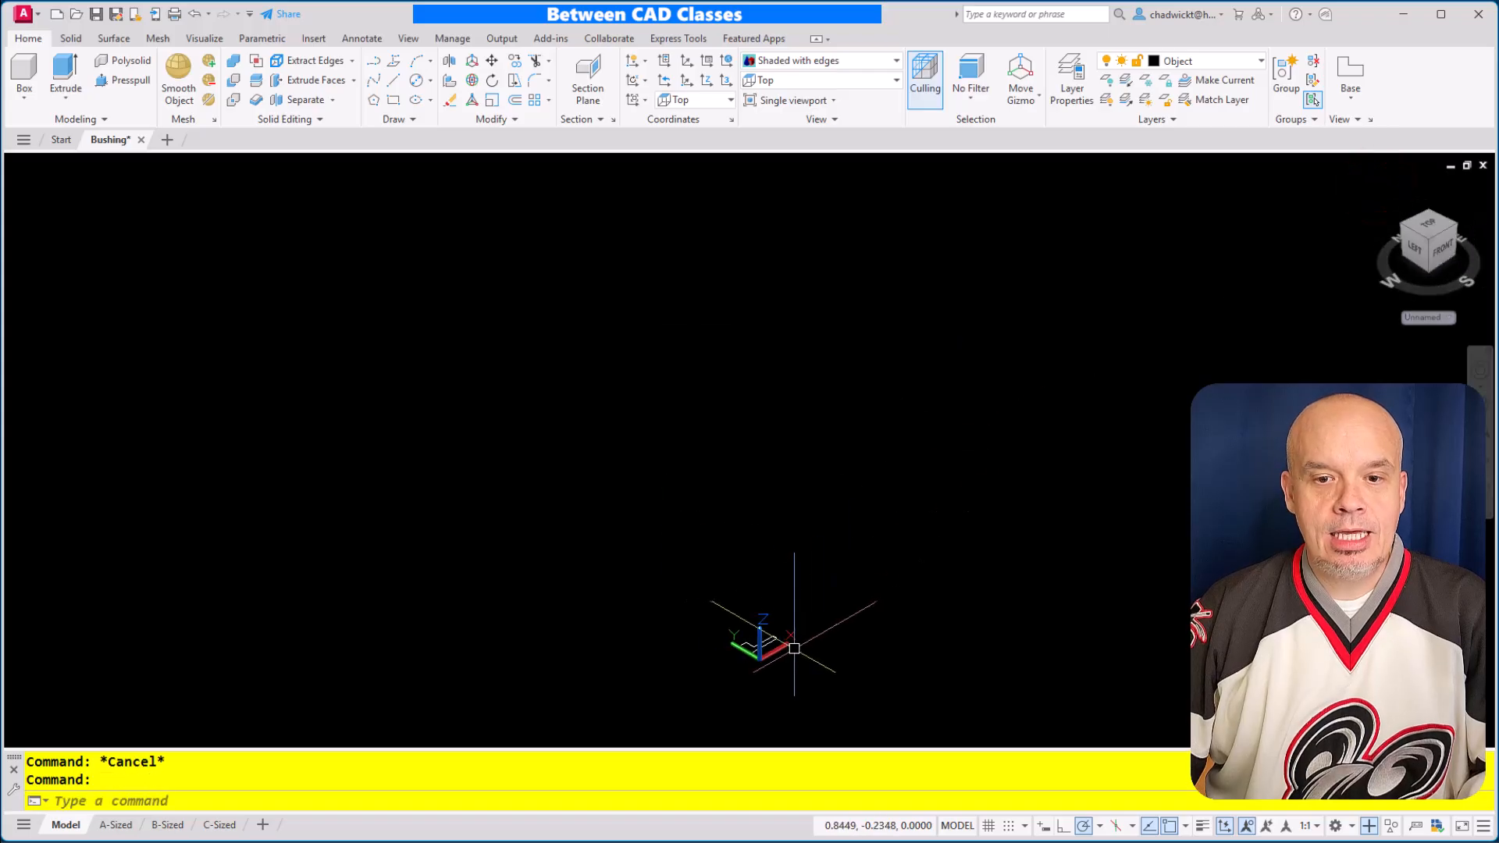
{"action": "scroll", "coordinate": [794, 648], "scroll_direction": "up", "scroll_amount": 6}
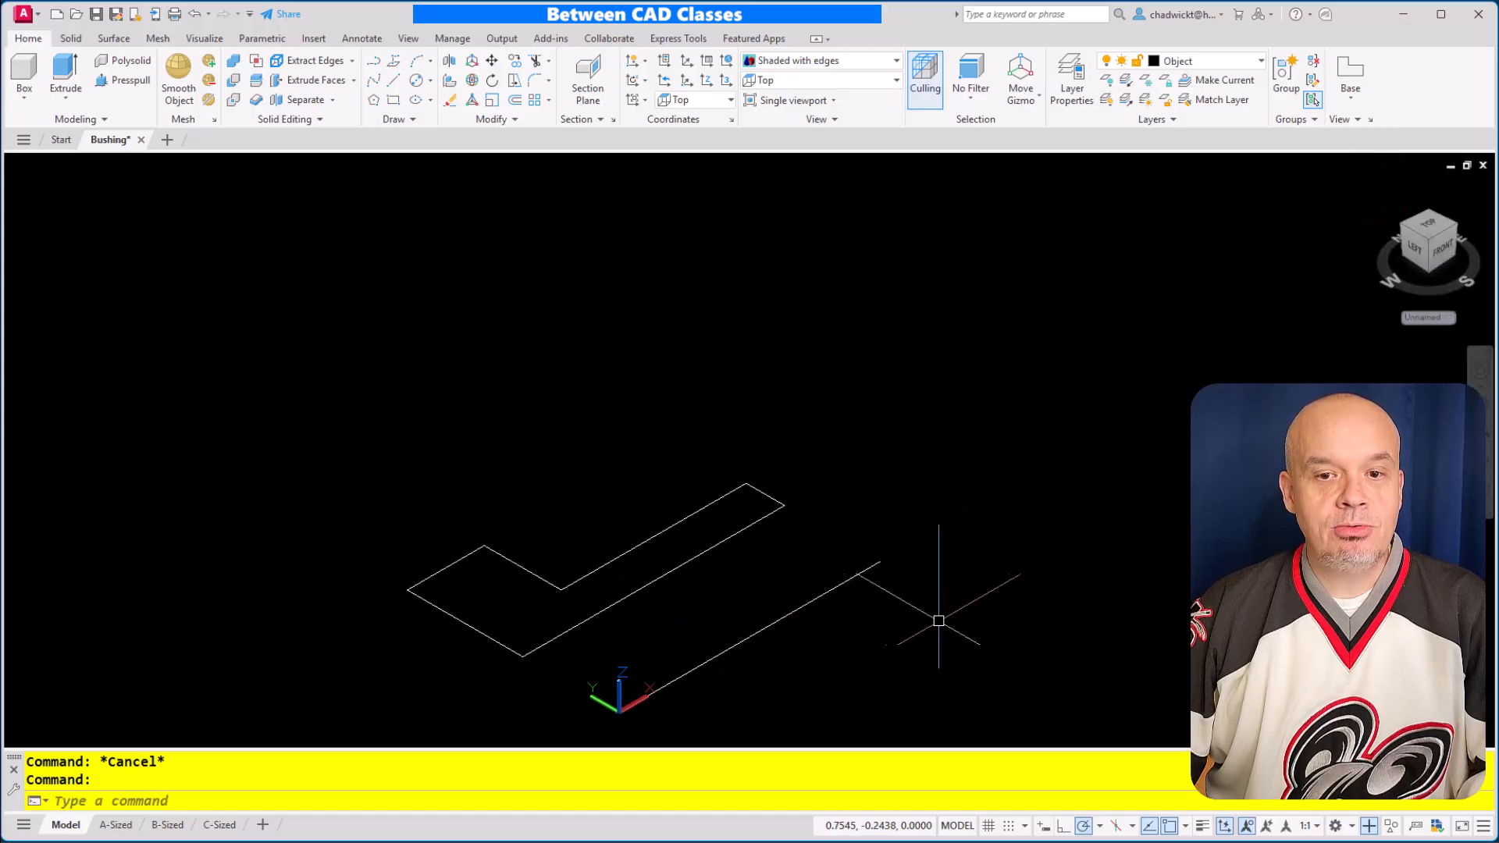
{"action": "middle_click_drag", "start_coordinate": [925, 621], "coordinate": [1017, 458]}
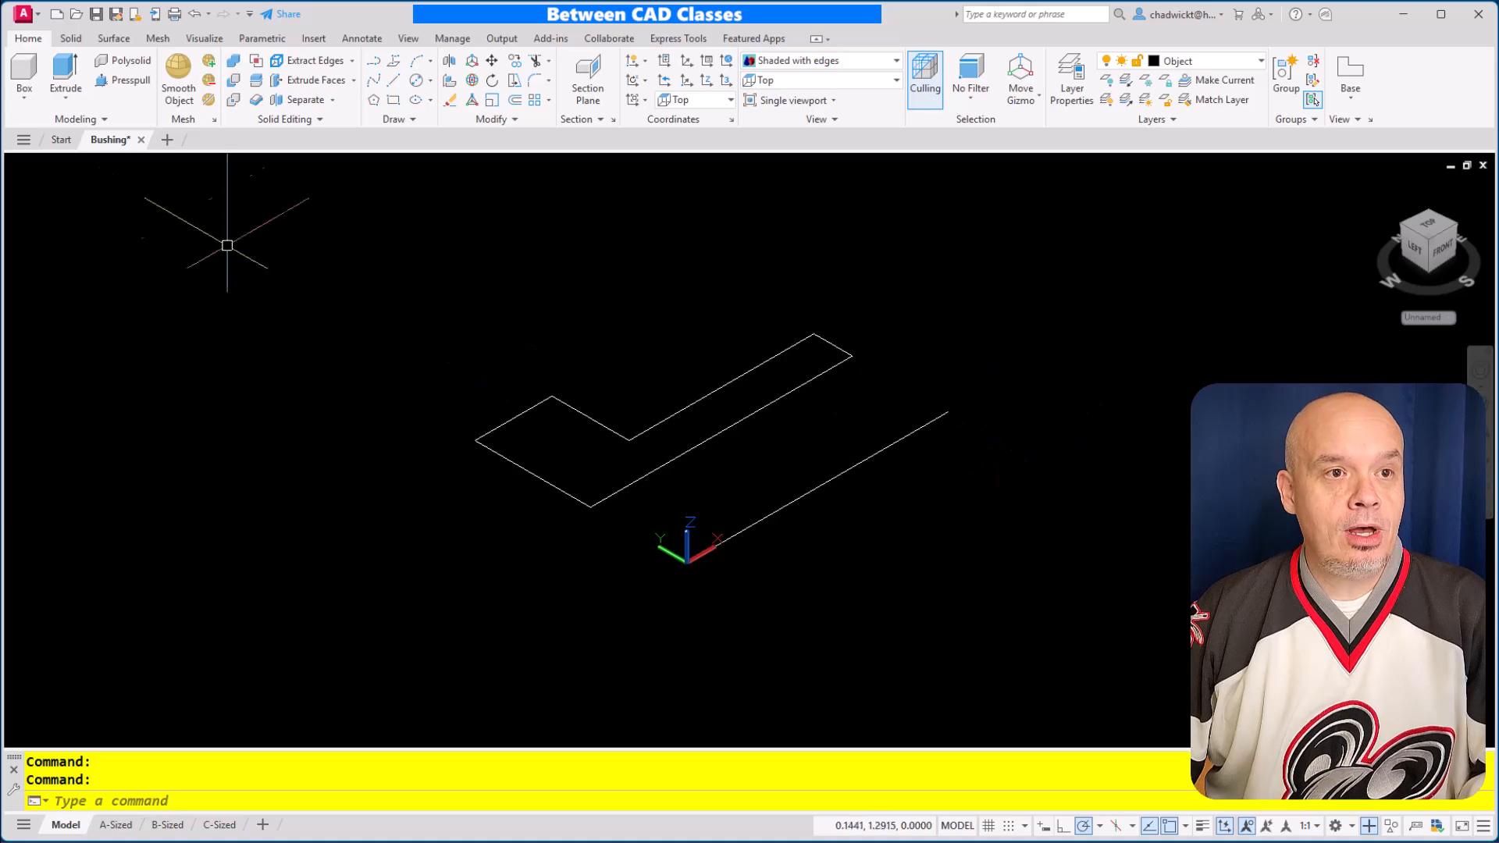
{"action": "left_click", "coordinate": [72, 96]}
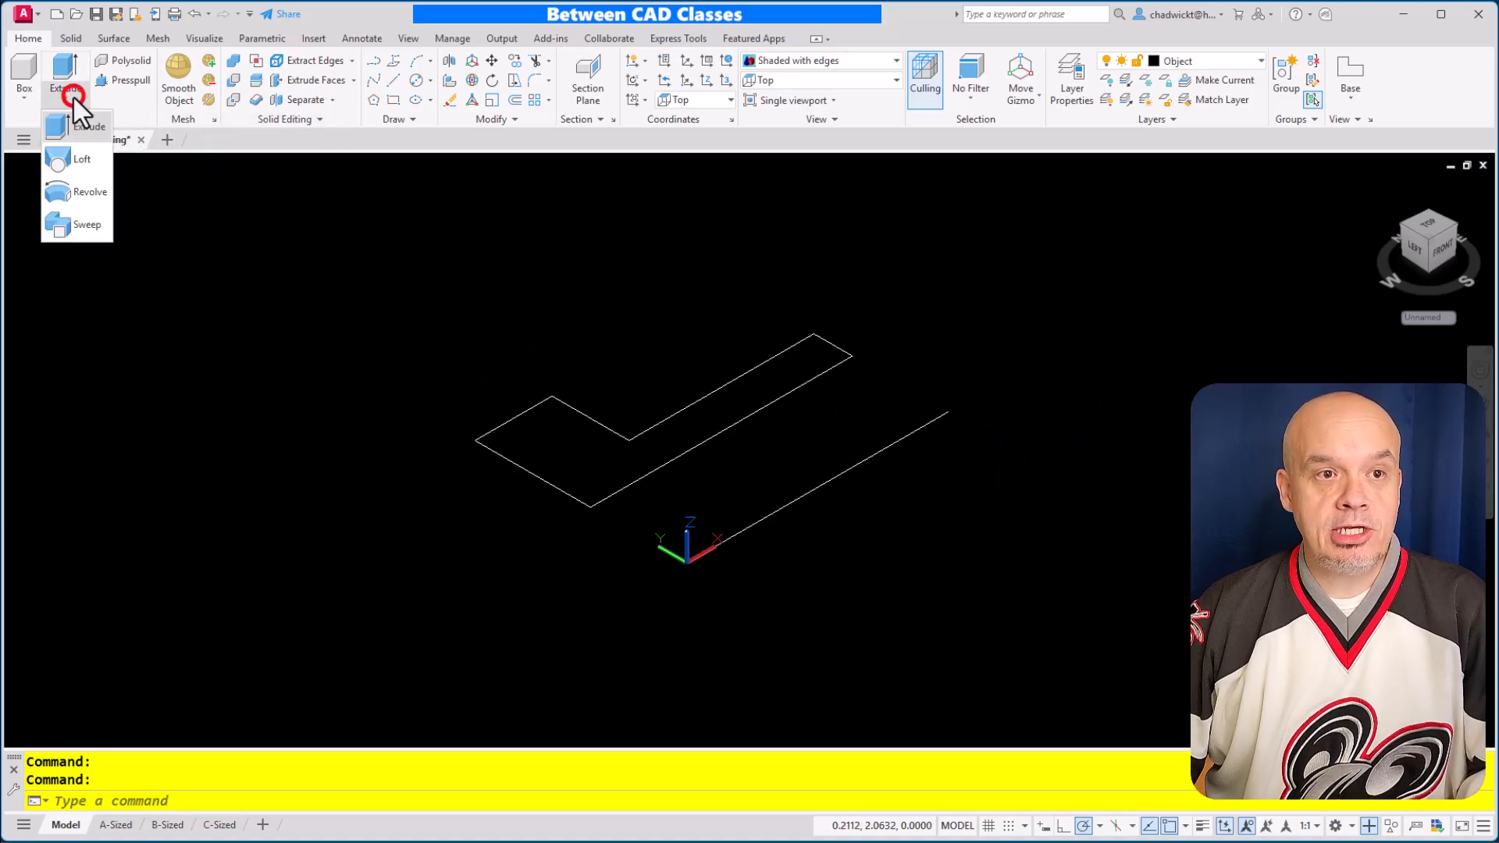
{"action": "left_click", "coordinate": [85, 189]}
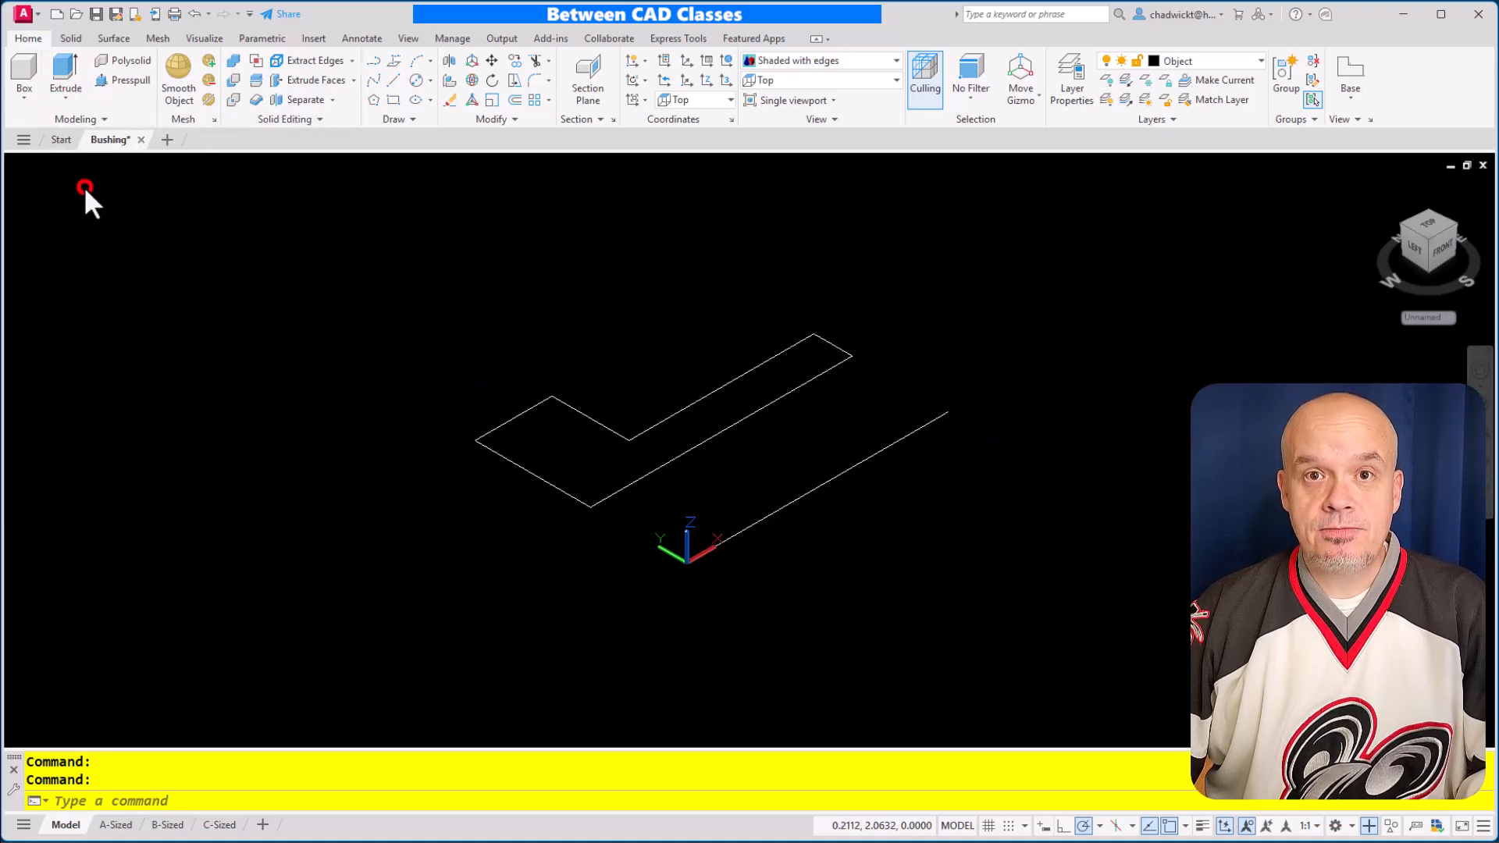
{"action": "left_click", "coordinate": [583, 414]}
{"action": "key", "text": "Return"}
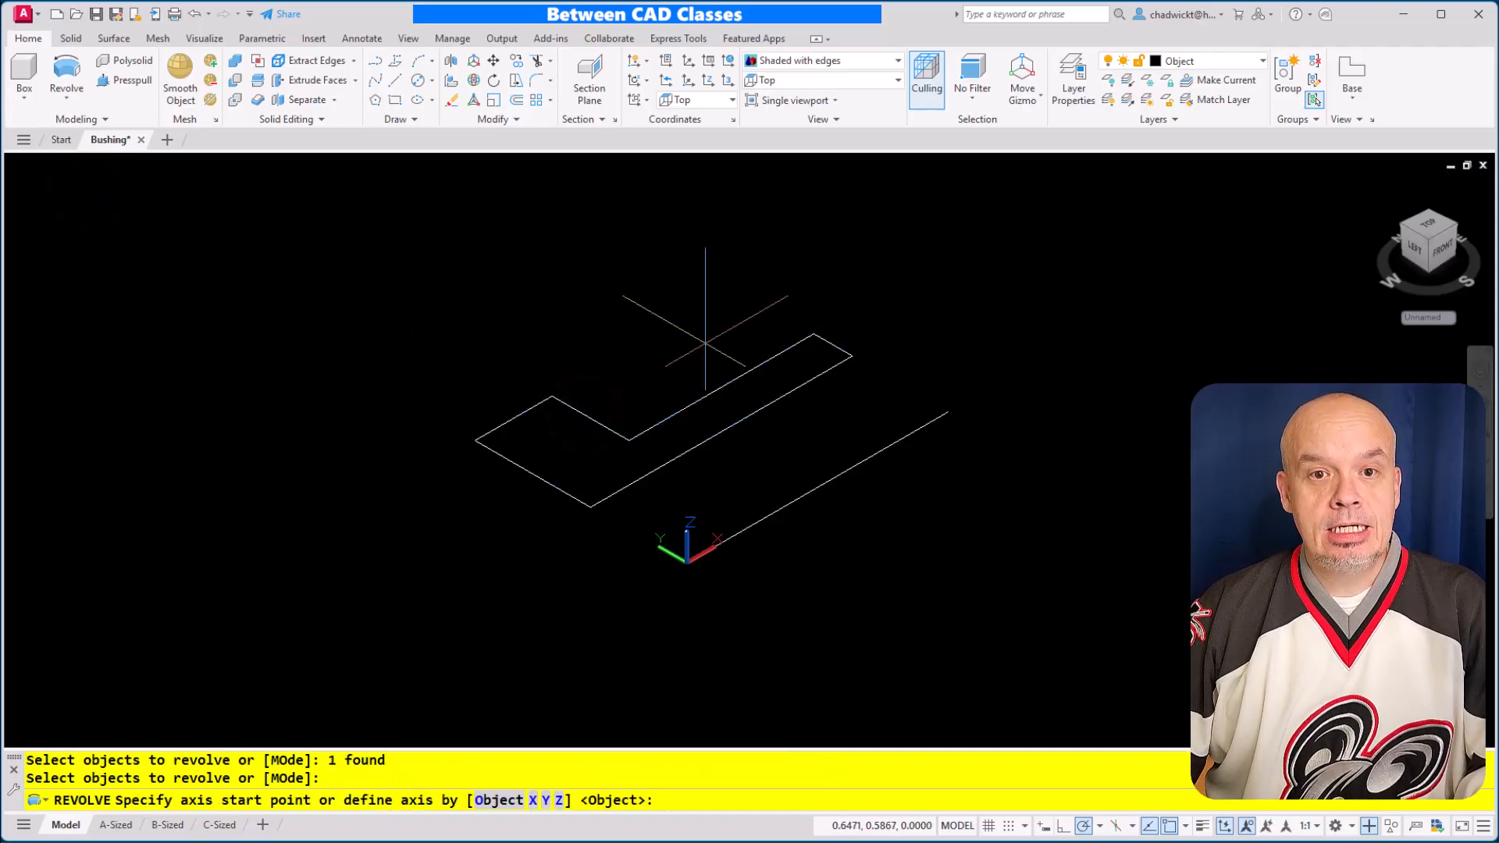
{"action": "left_click", "coordinate": [687, 556]}
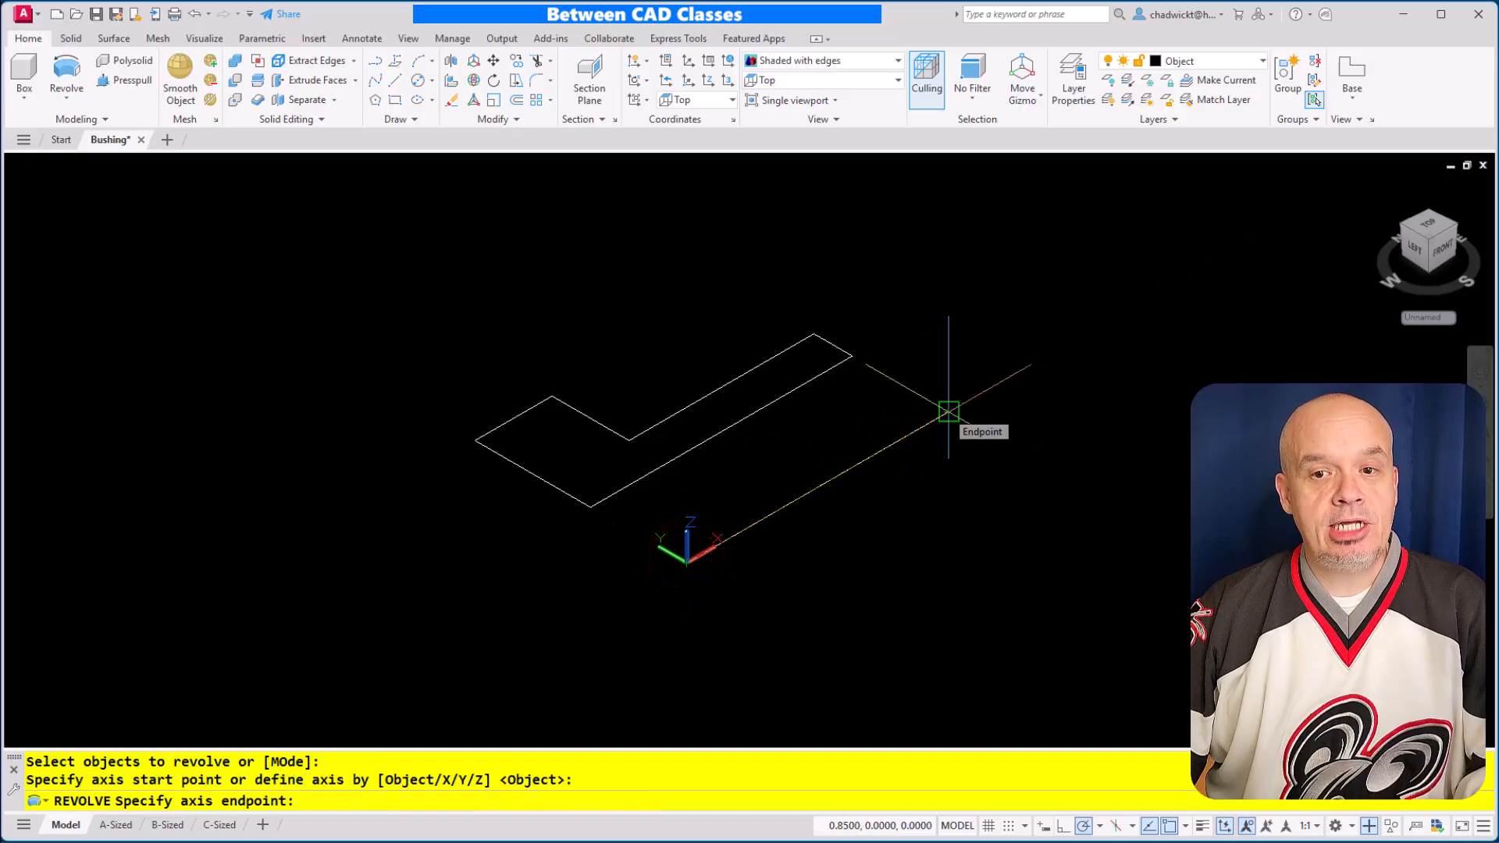
{"action": "left_click", "coordinate": [946, 411]}
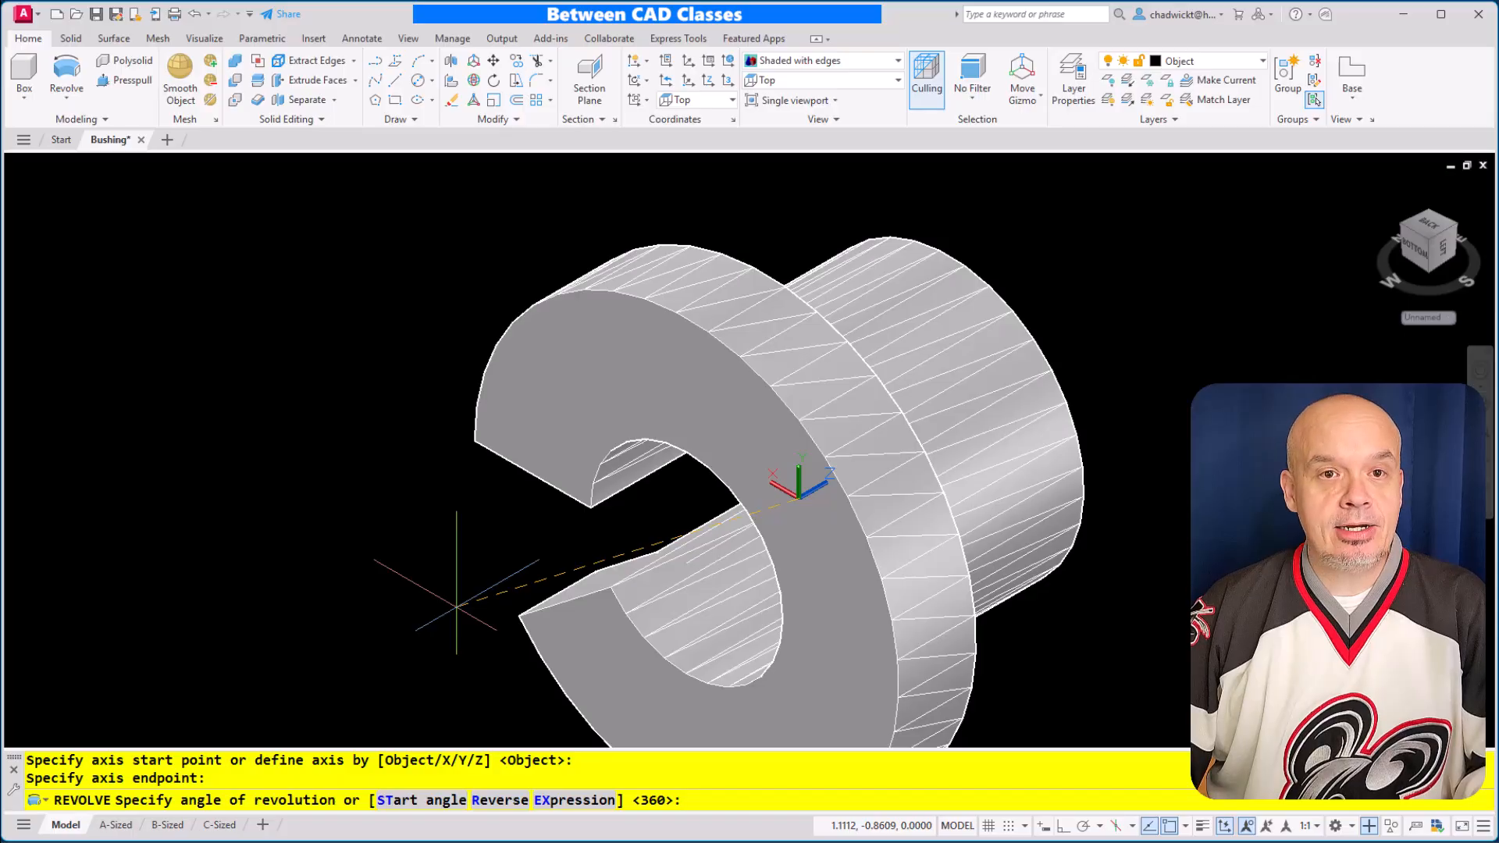
{"action": "key", "text": "Return"}
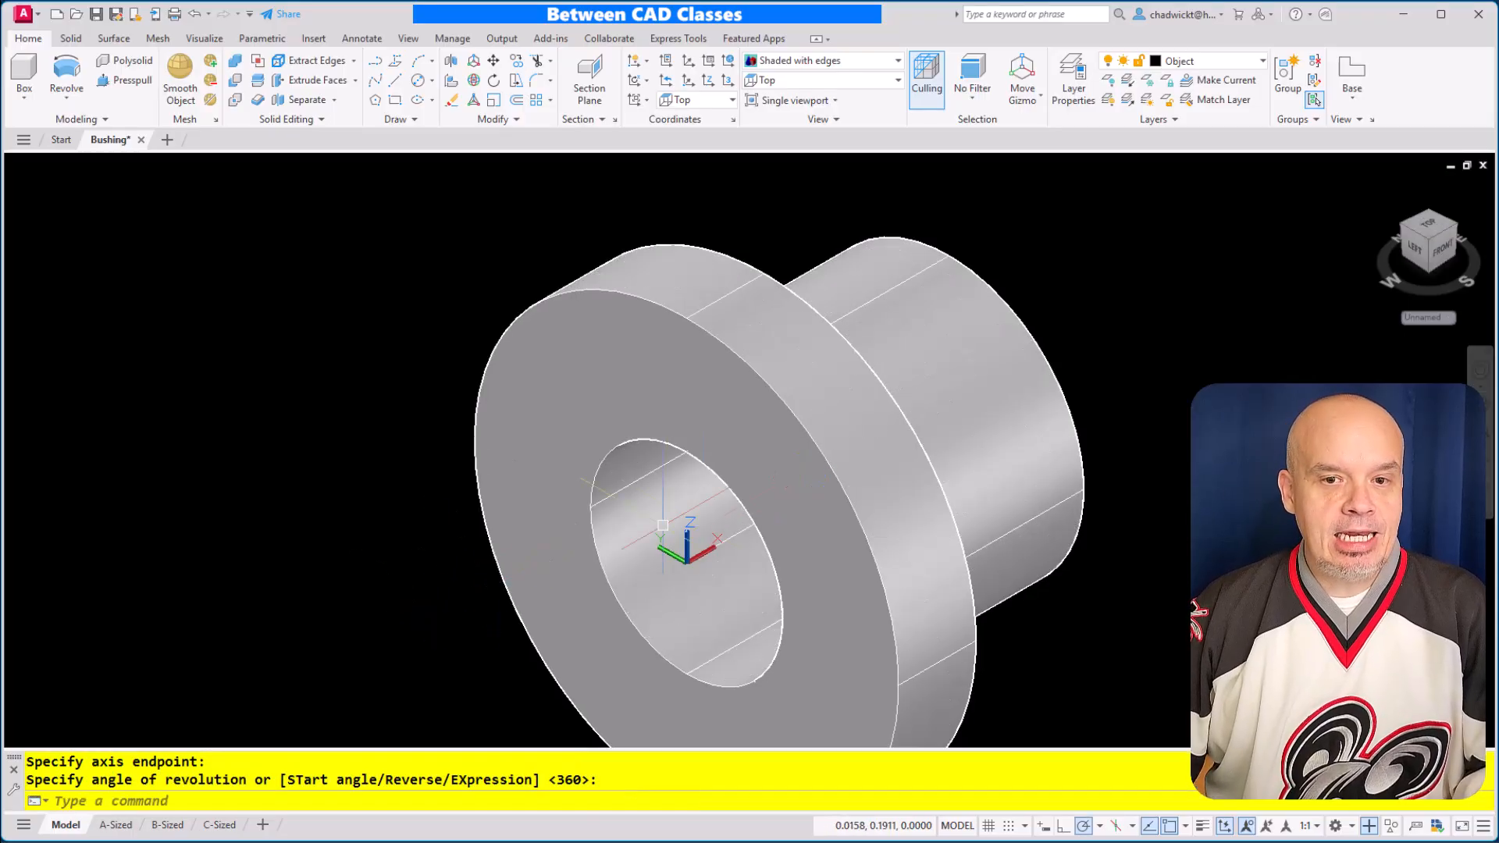
Delete the leftover axis line running through the bushing's bore
{"action": "left_click", "coordinate": [733, 536]}
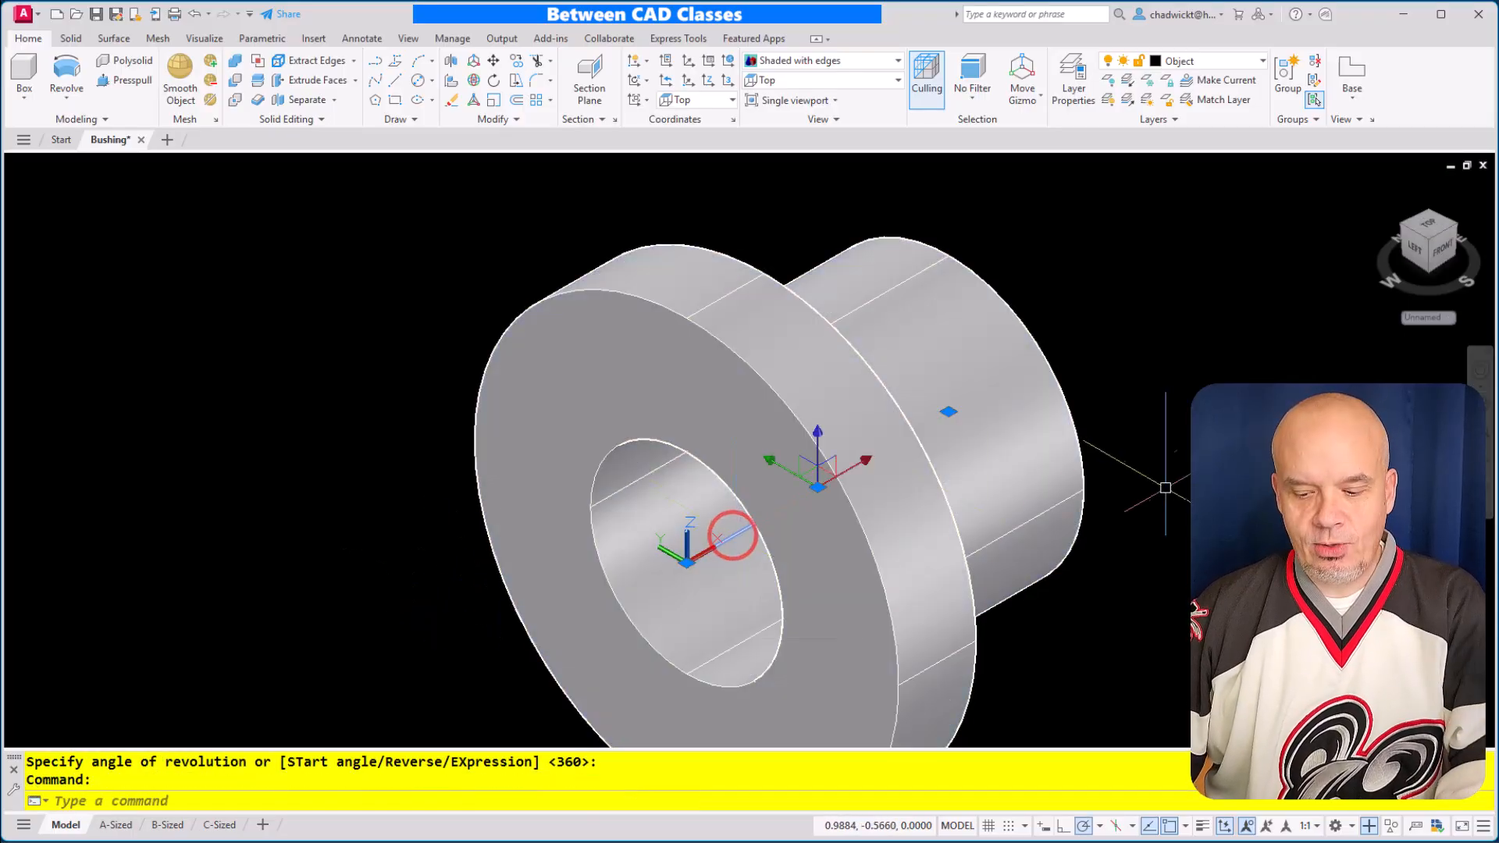
{"action": "key", "text": "Delete"}
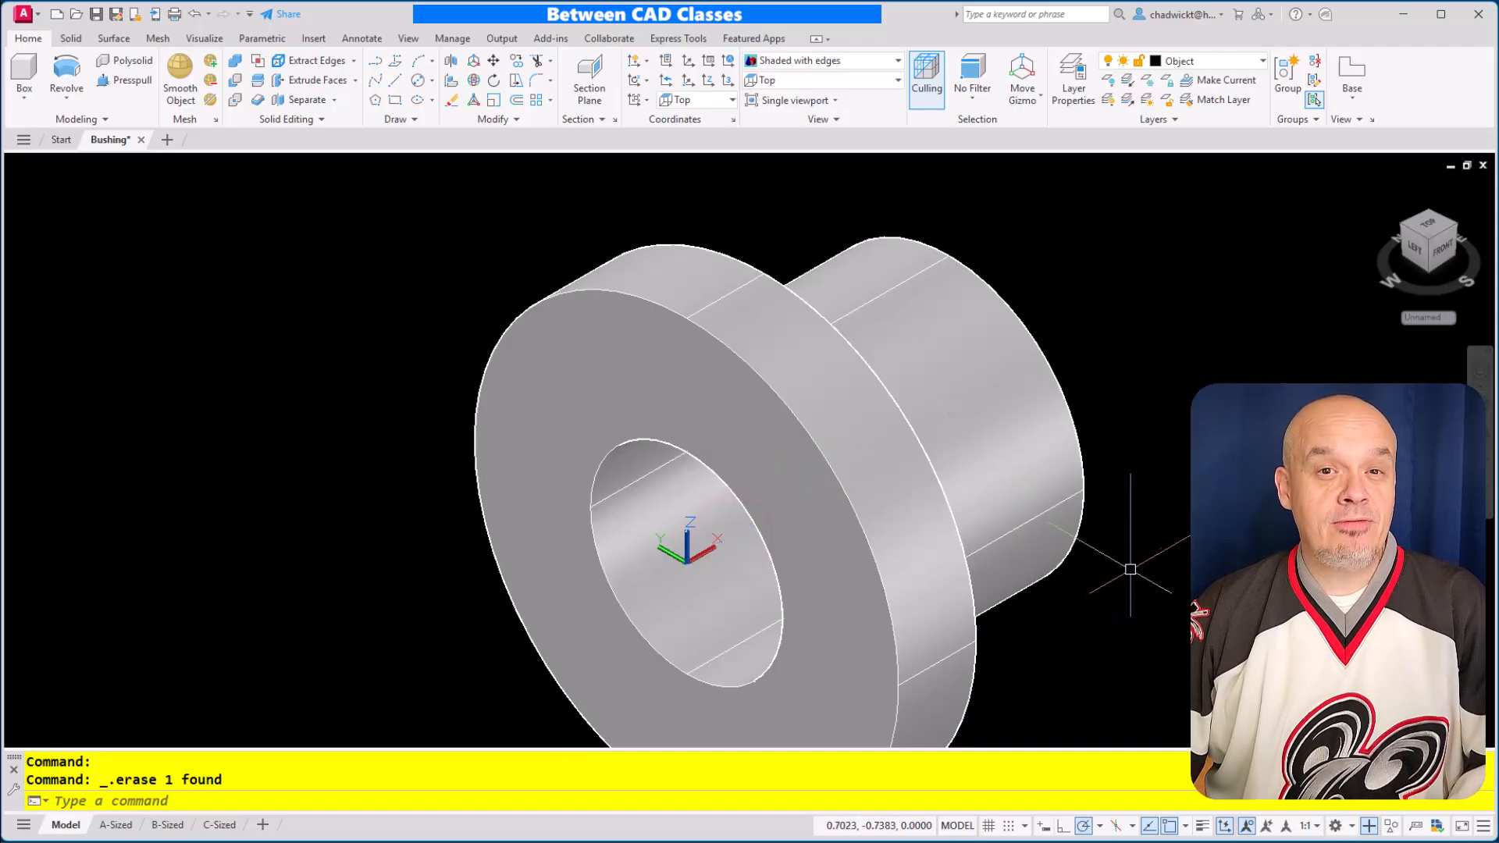
{"action": "scroll", "coordinate": [1131, 563], "scroll_direction": "down", "scroll_amount": 2}
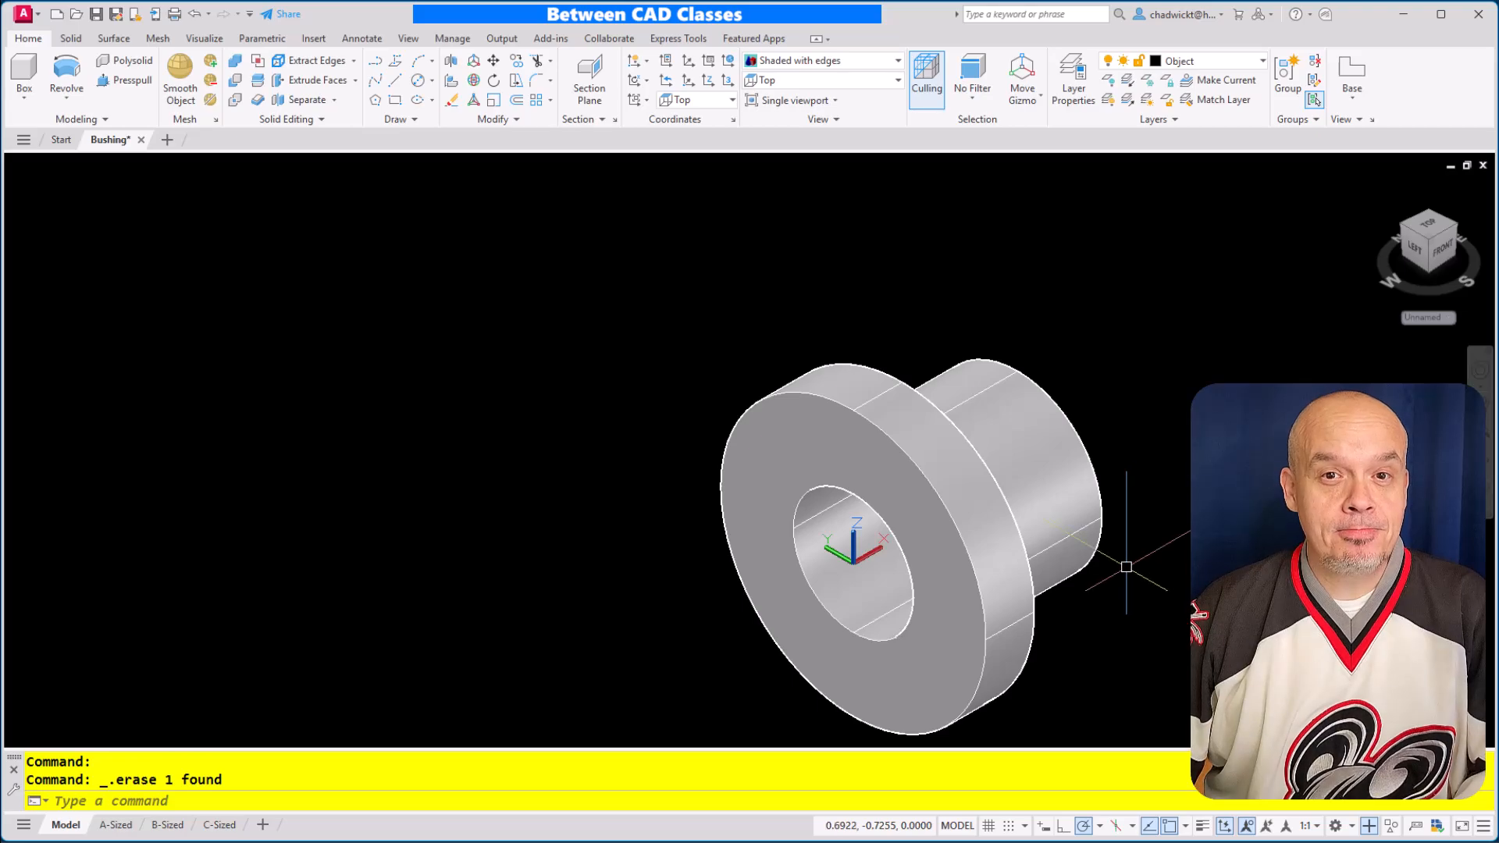
{"action": "middle_click_drag", "start_coordinate": [1137, 556], "coordinate": [990, 515]}
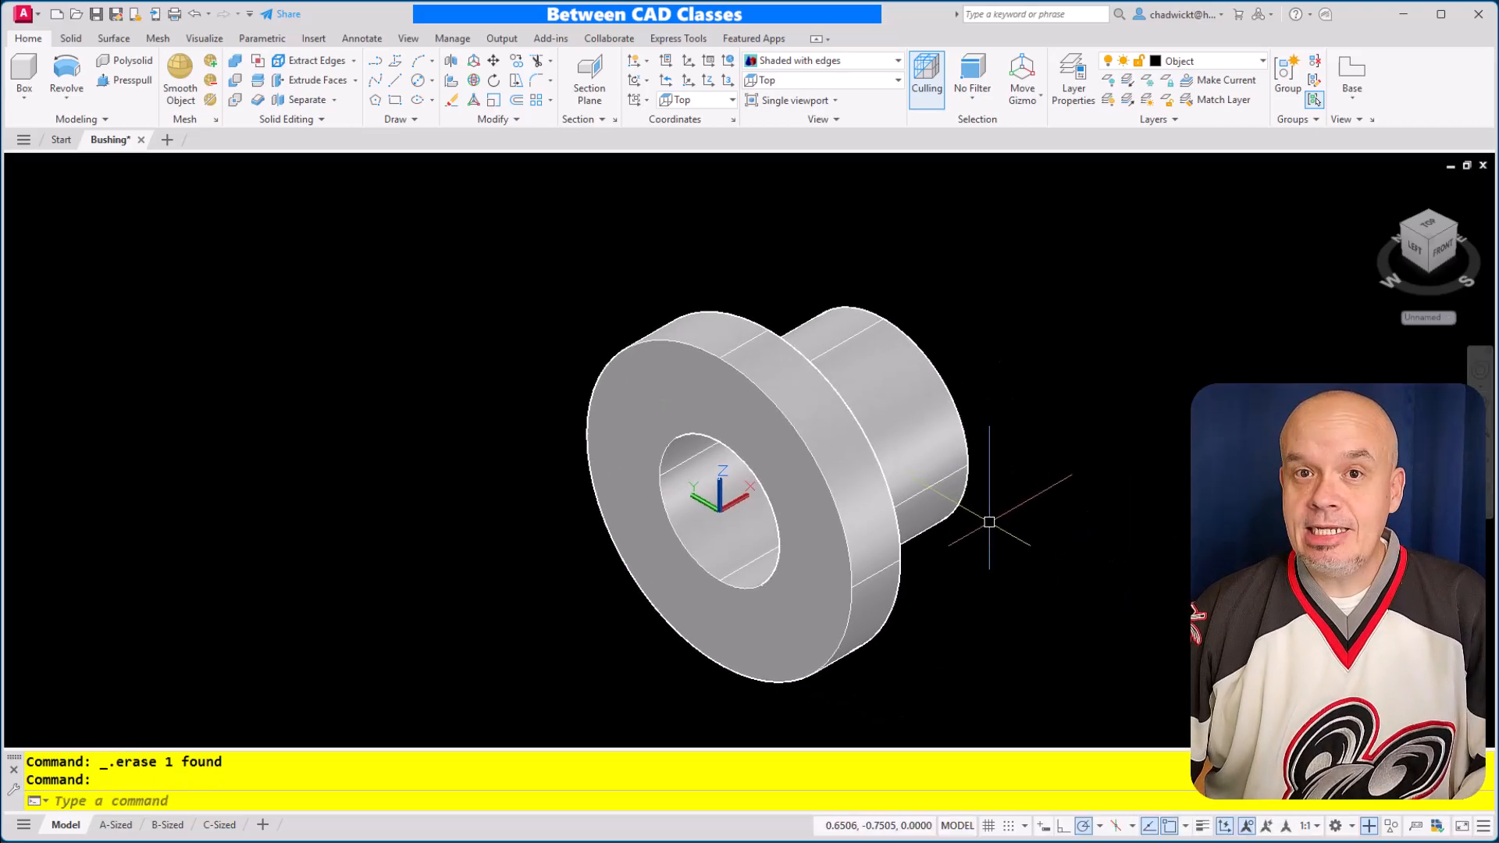
On the A-Sized layout, place a front base view of the model-space bushing at 1:1 scale, left of center in the sheet's lower half
{"action": "left_click", "coordinate": [116, 825]}
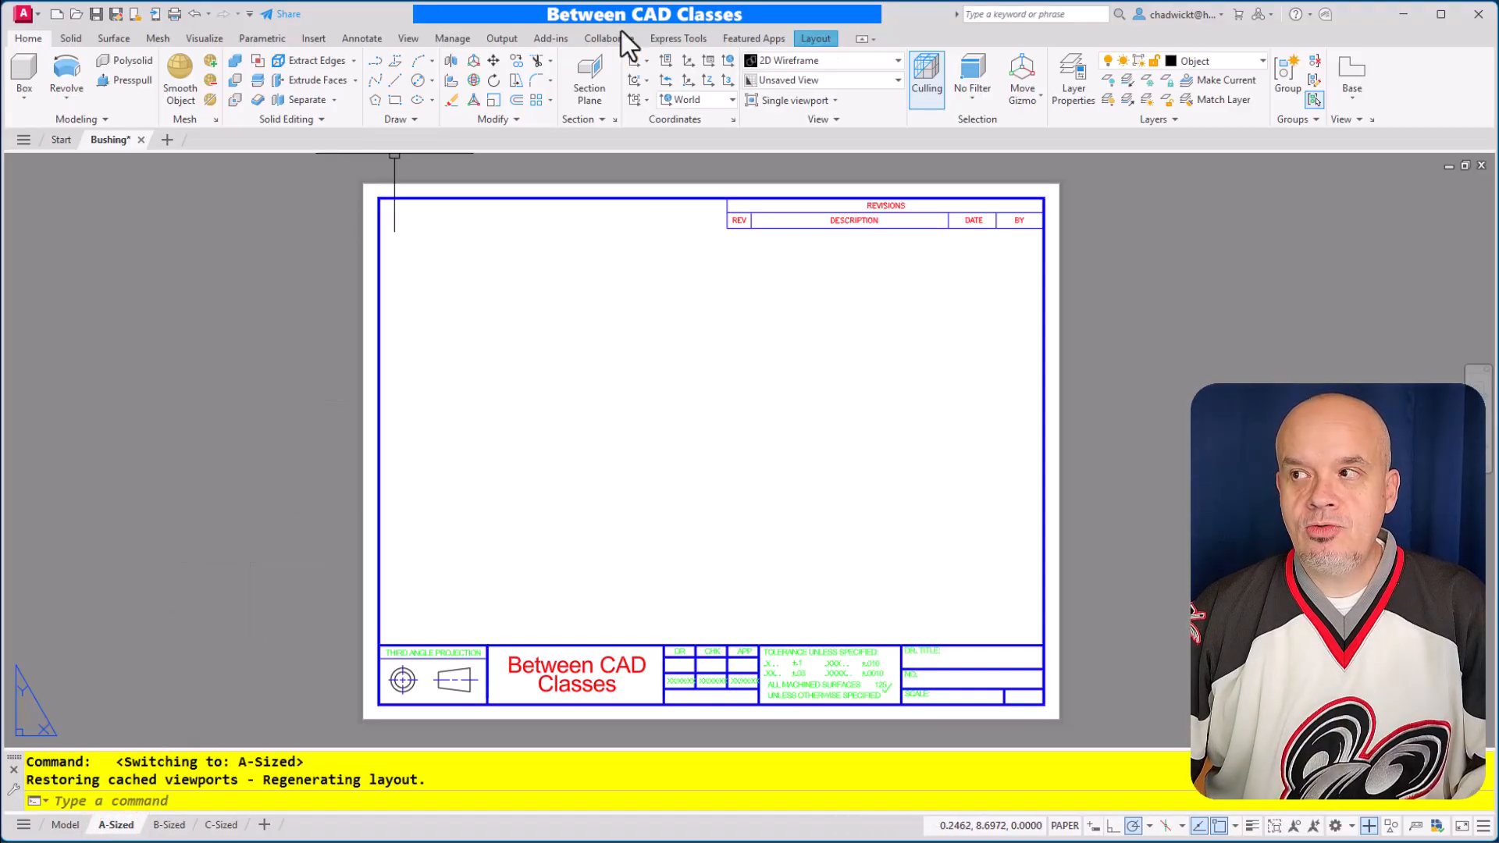
{"action": "left_click", "coordinate": [812, 39]}
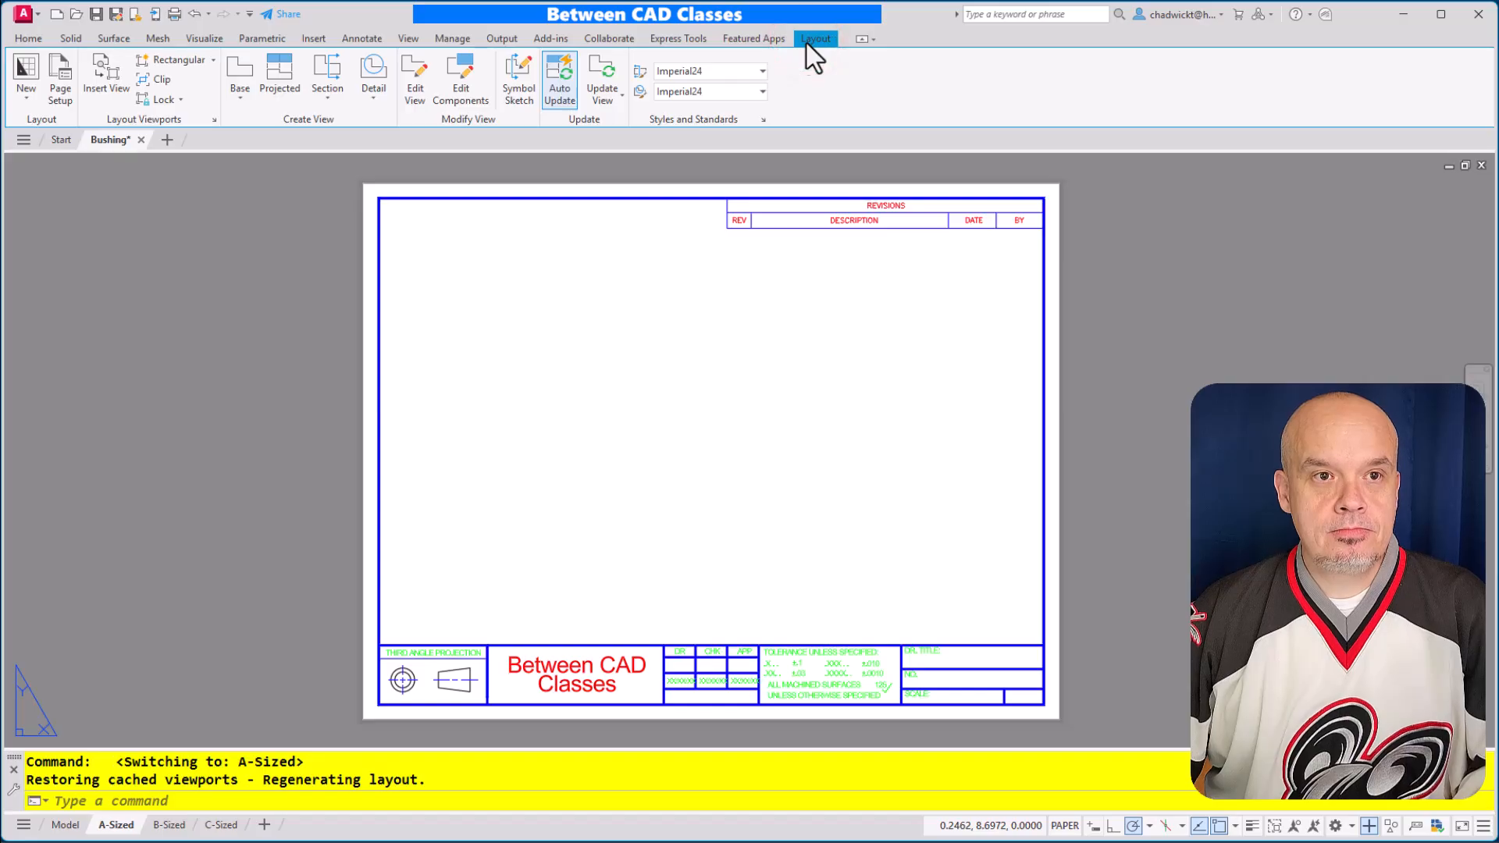
{"action": "left_click", "coordinate": [239, 91]}
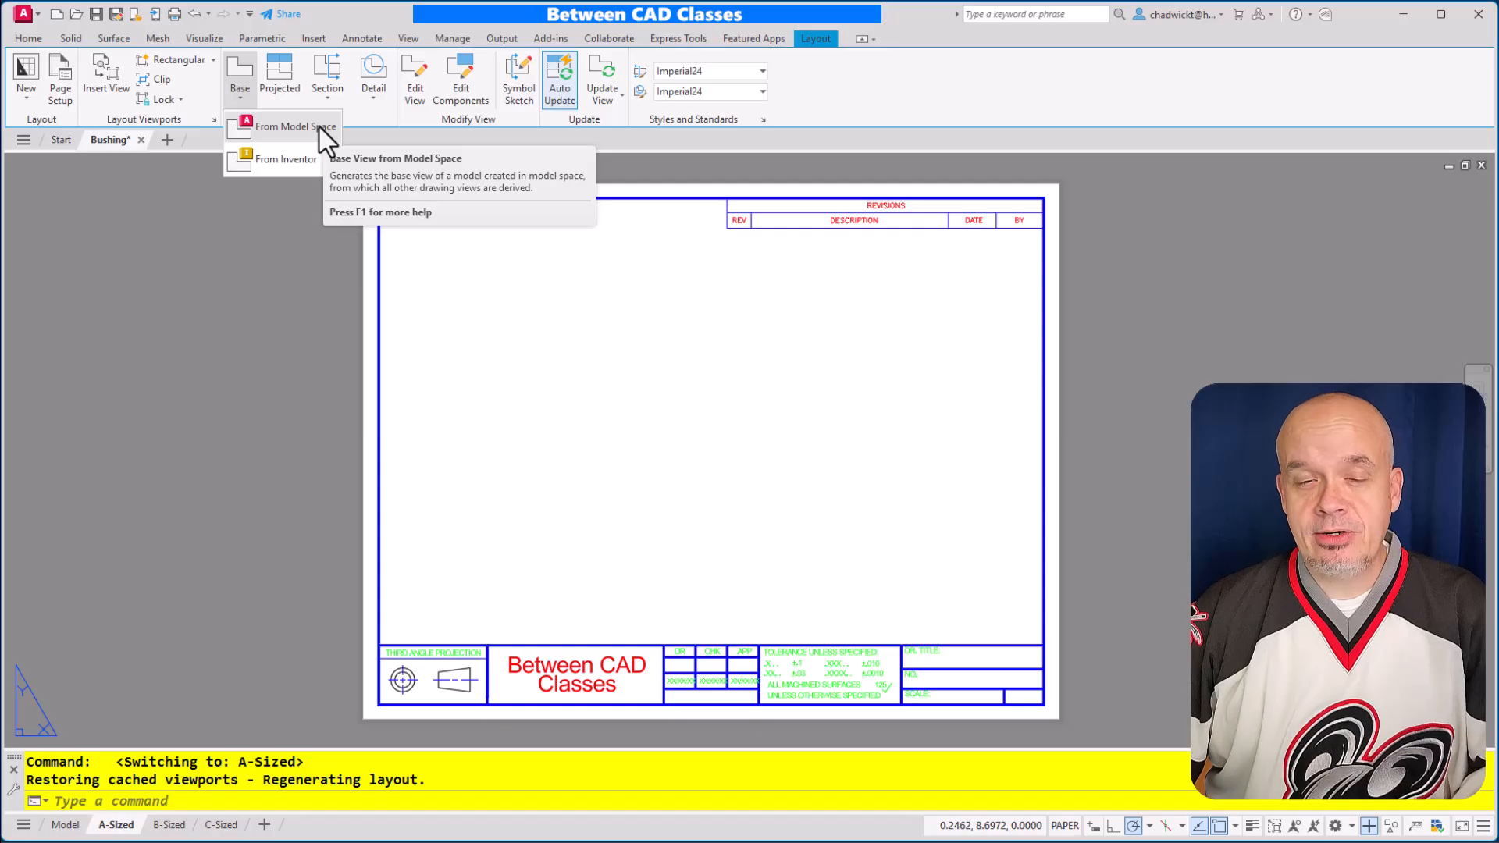
{"action": "left_click", "coordinate": [274, 128]}
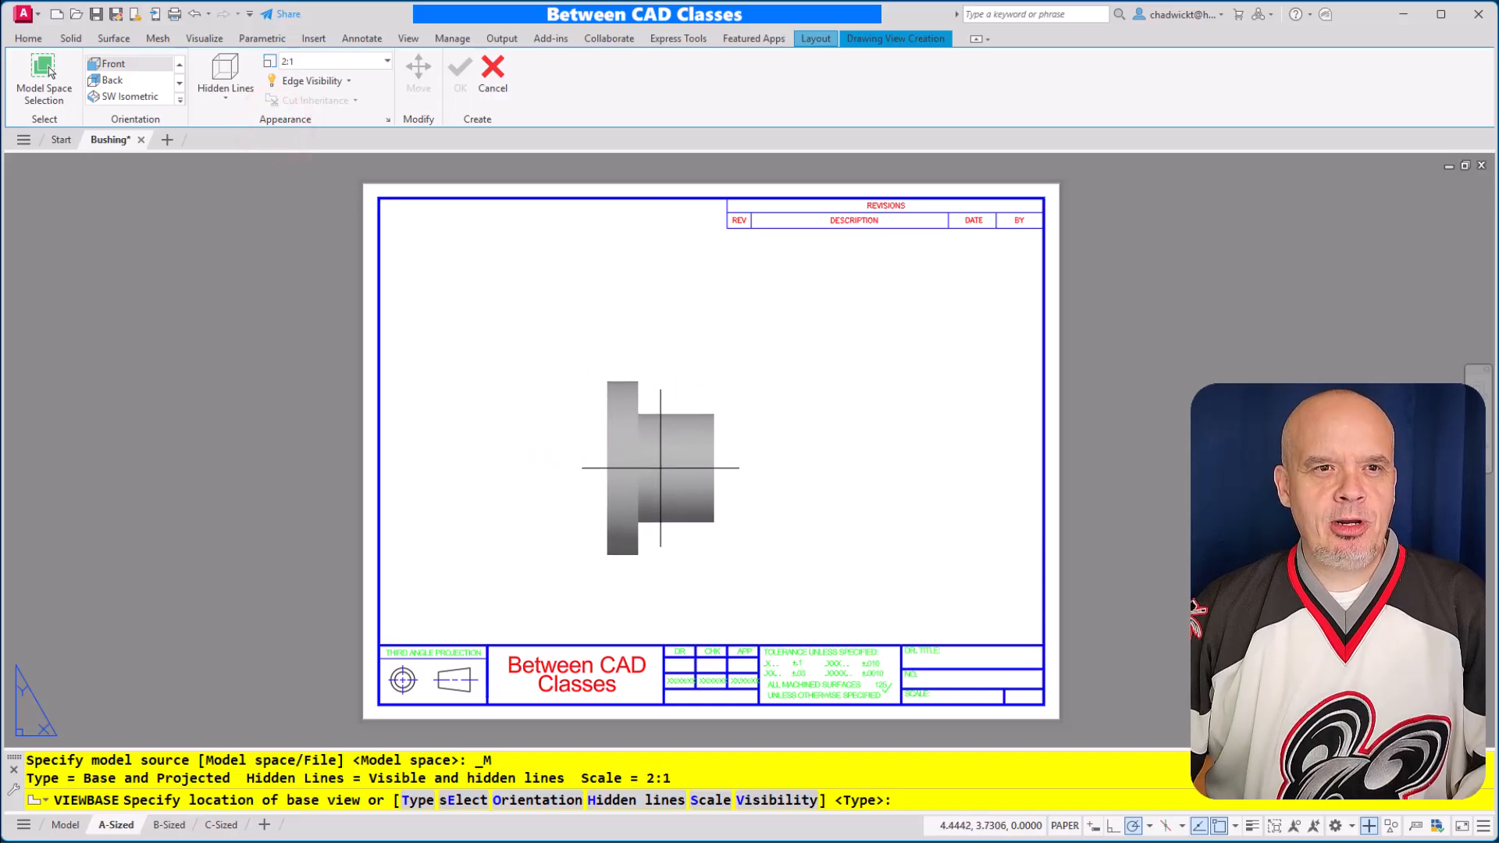
{"action": "left_click", "coordinate": [387, 62]}
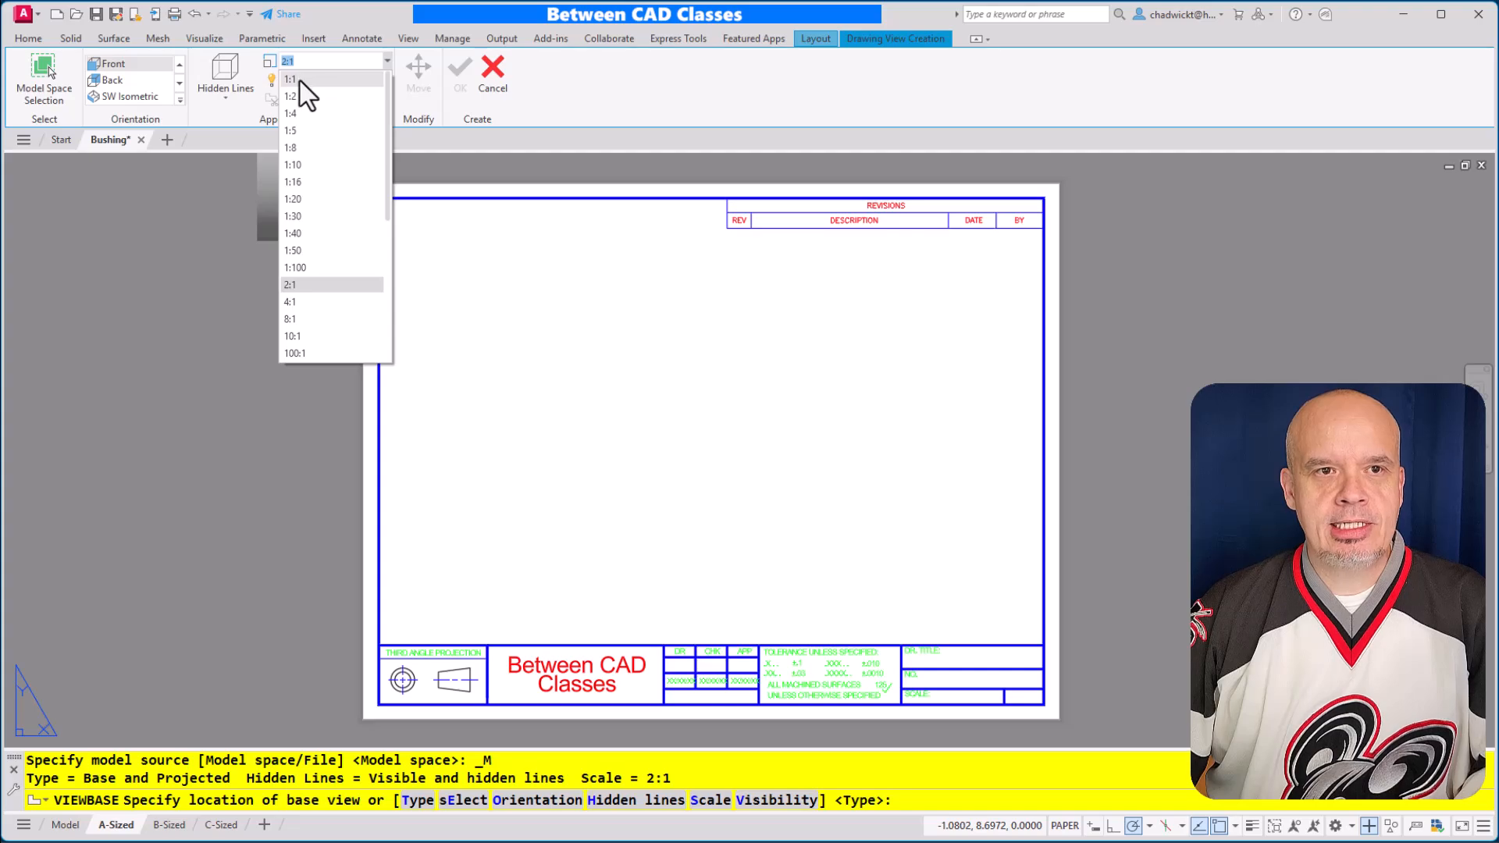
{"action": "left_click", "coordinate": [299, 79]}
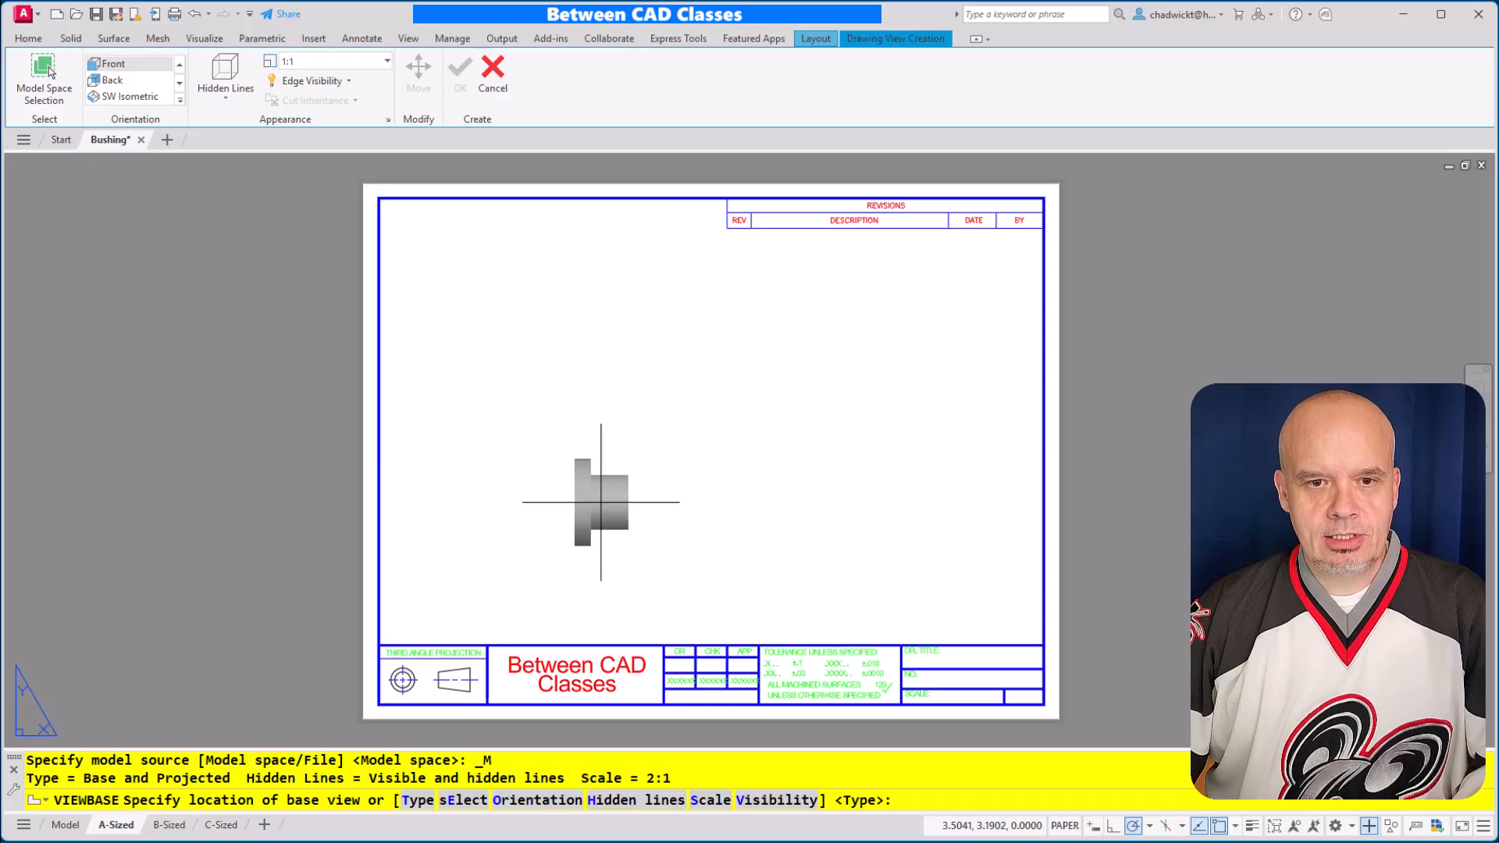
{"action": "left_click", "coordinate": [601, 502]}
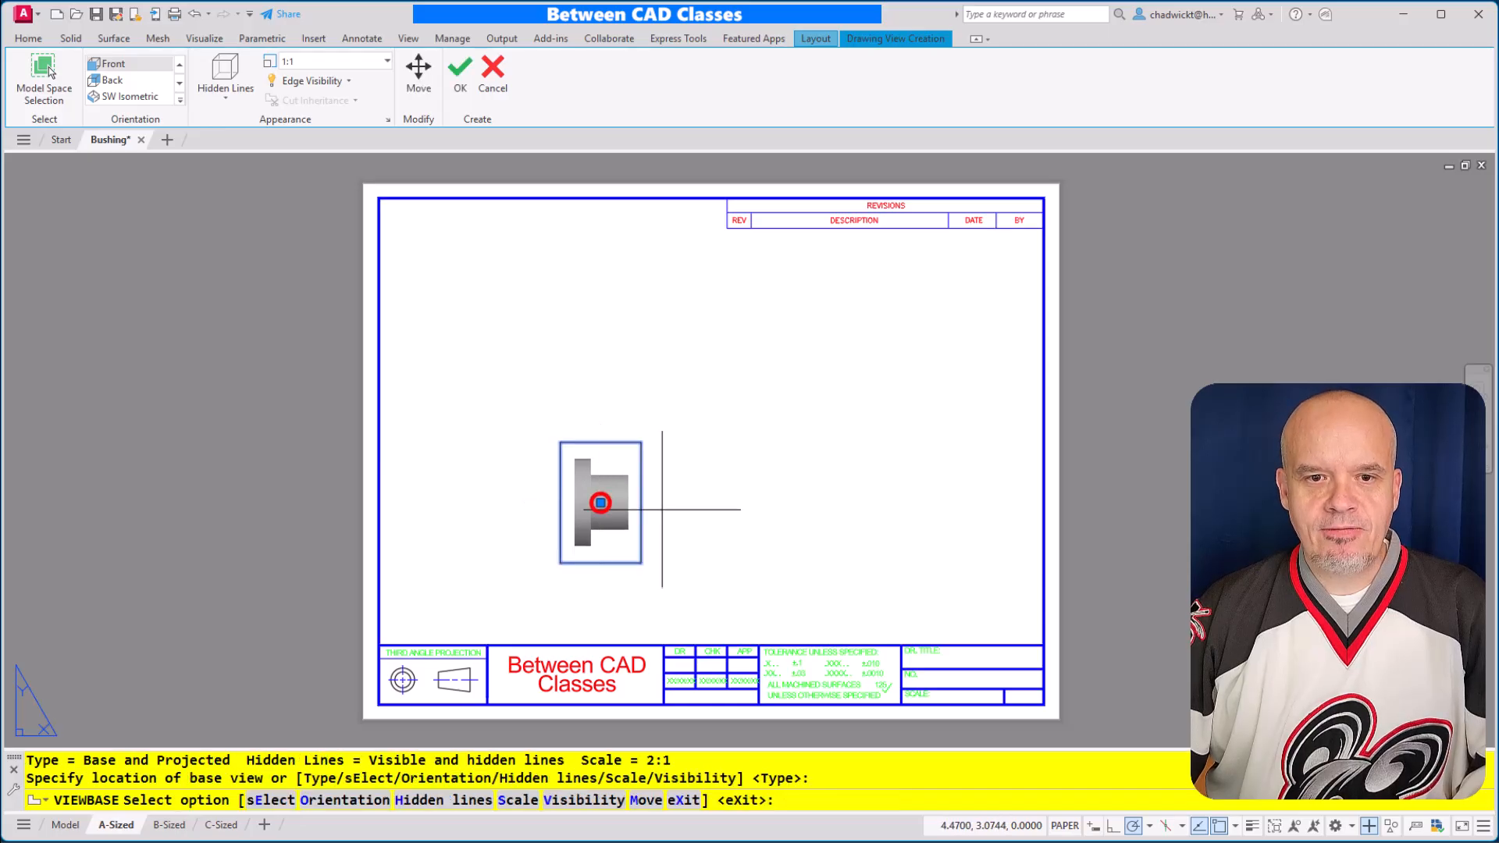
{"action": "left_click", "coordinate": [450, 87]}
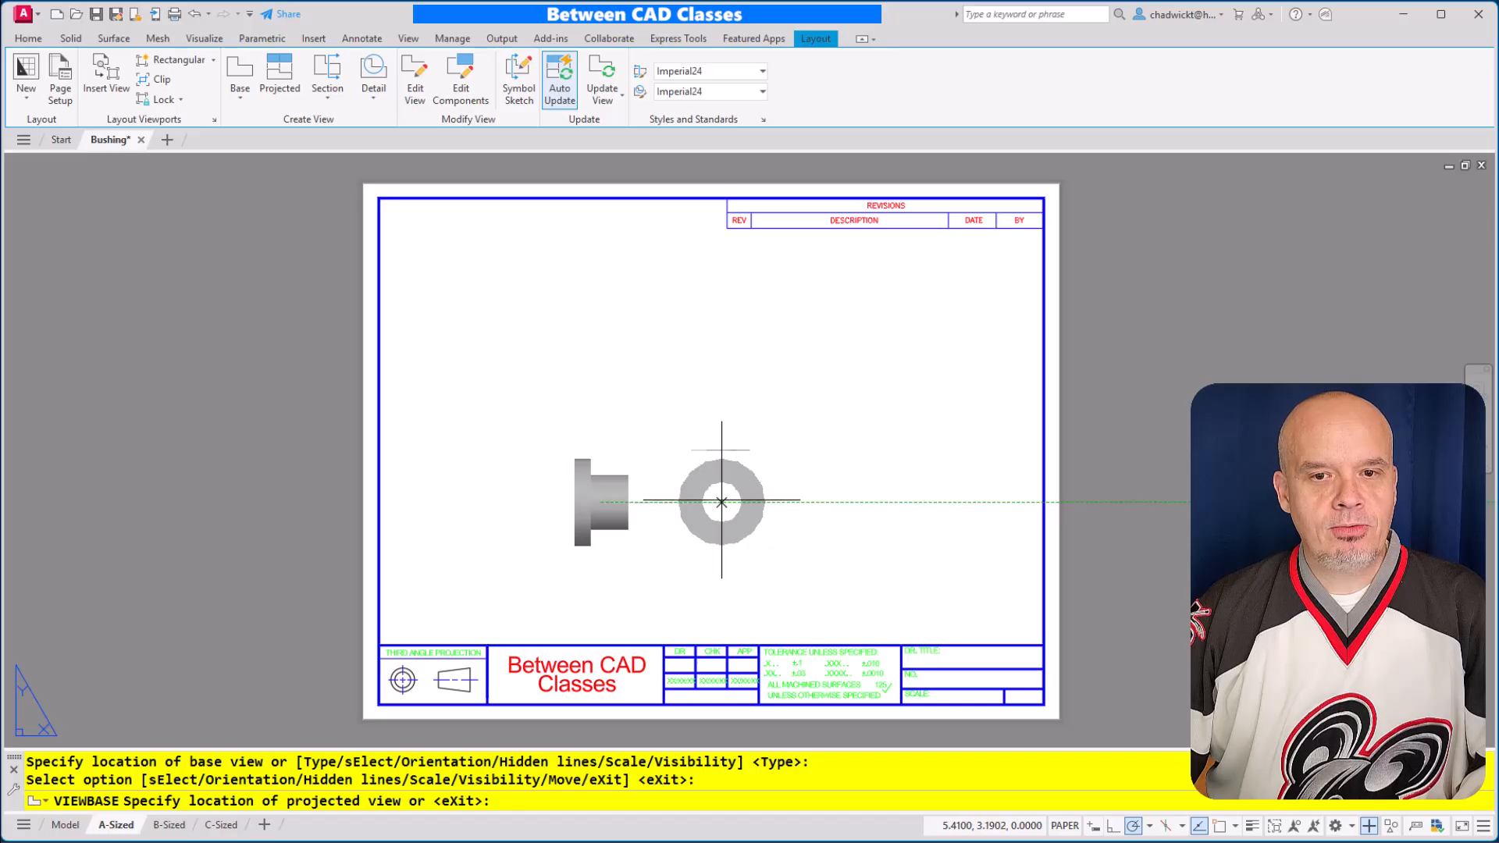
Project a side view directly right of the base view and an isometric view diagonally up to the right, finishing view creation
{"action": "left_click", "coordinate": [722, 502]}
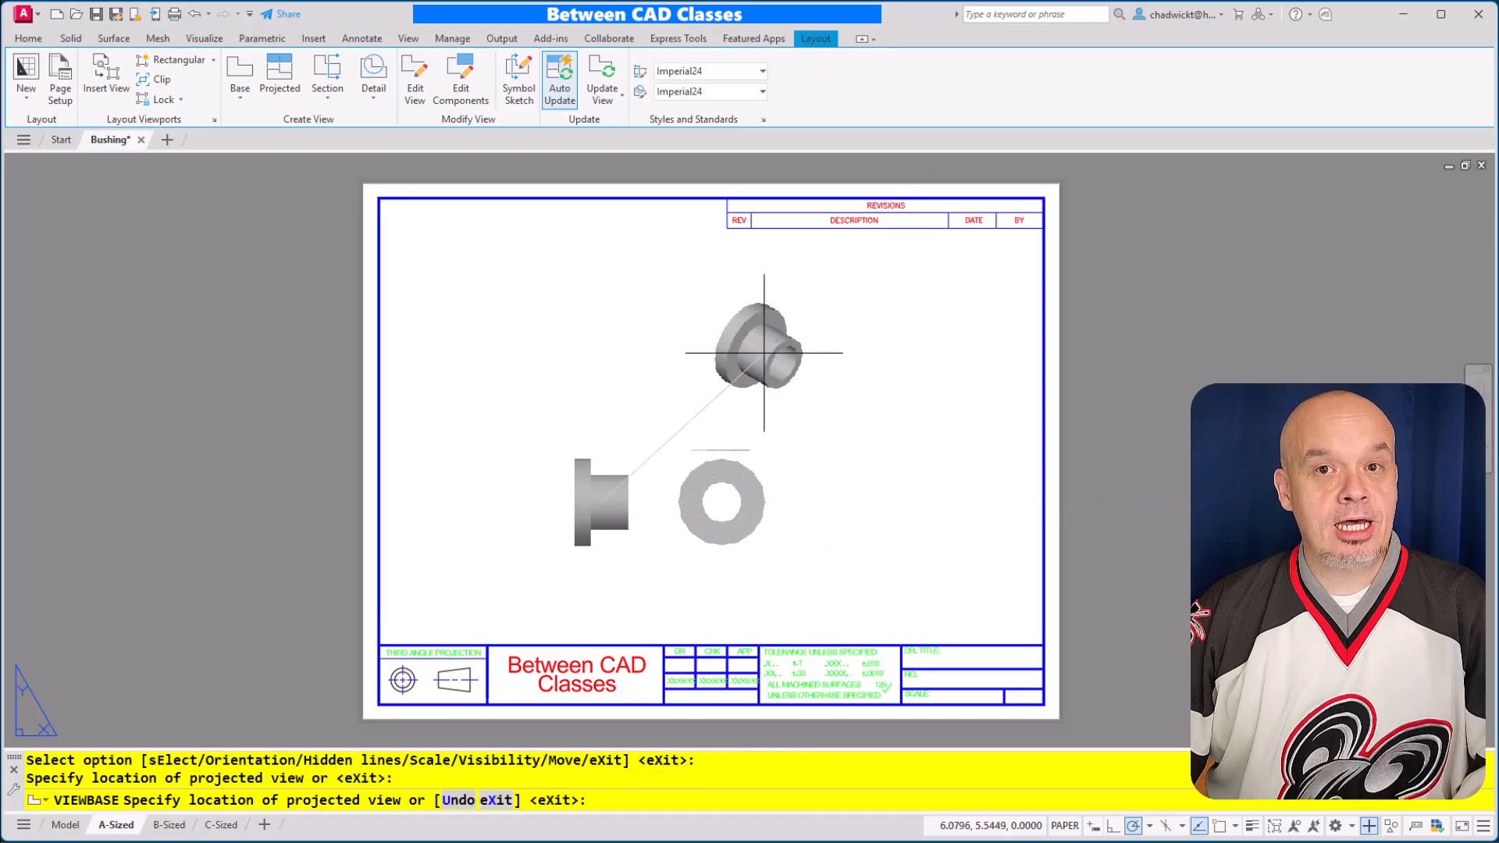
{"action": "left_click", "coordinate": [763, 346]}
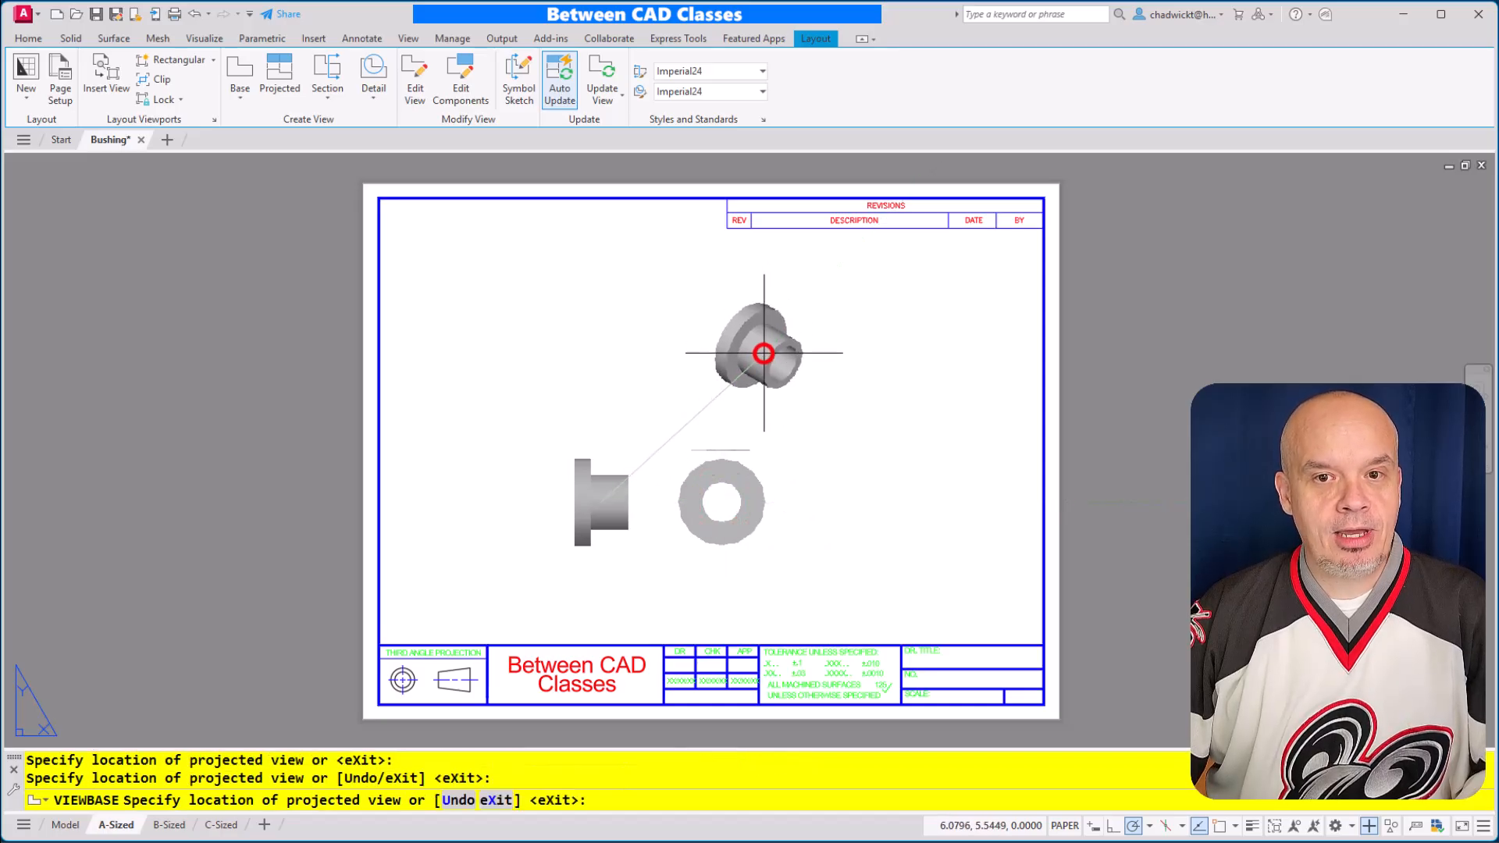
{"action": "right_click", "coordinate": [658, 341]}
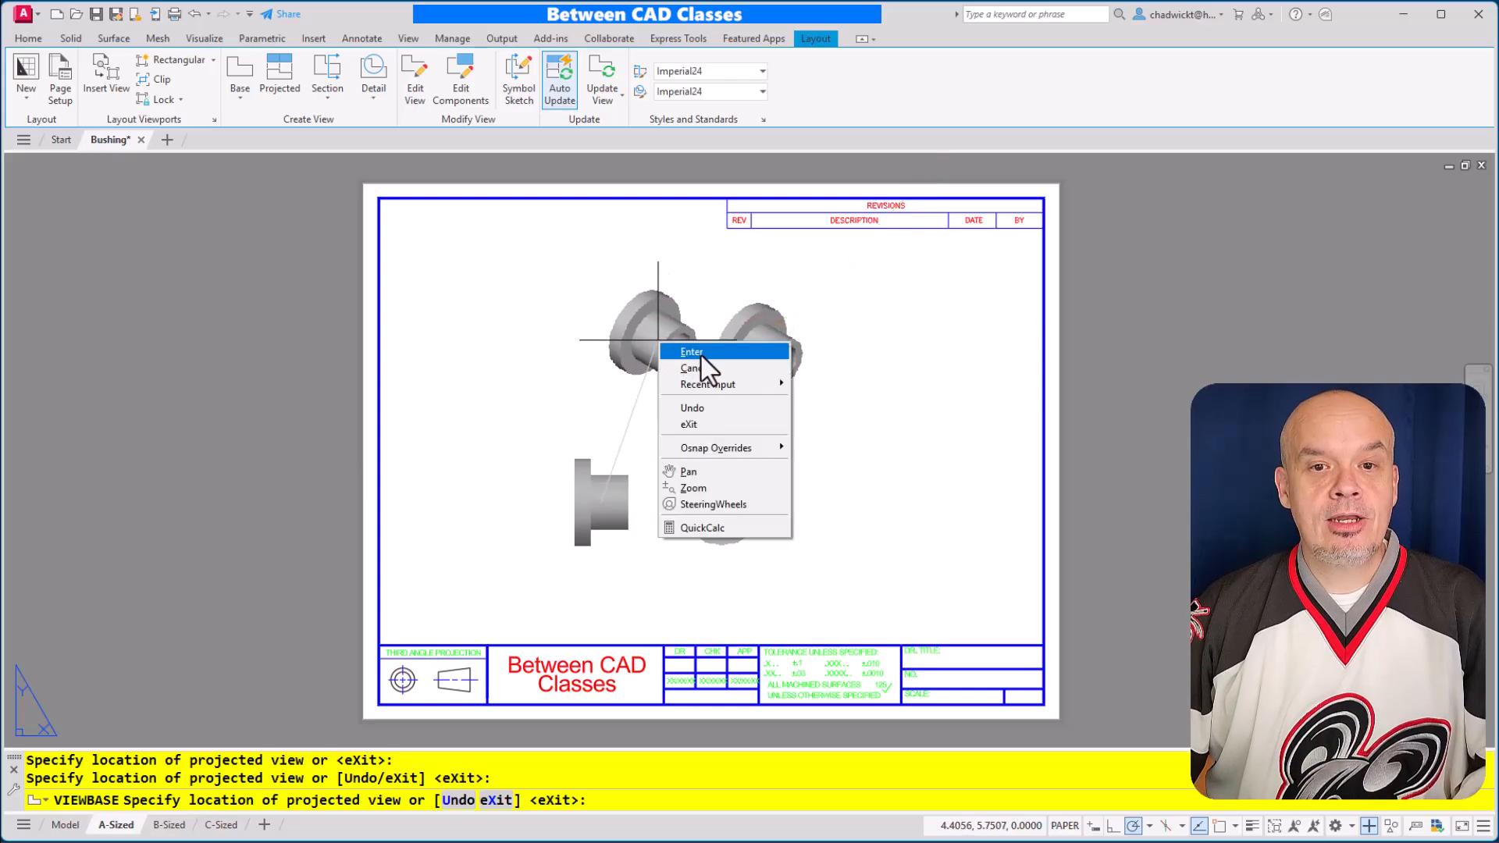
{"action": "left_click", "coordinate": [701, 353]}
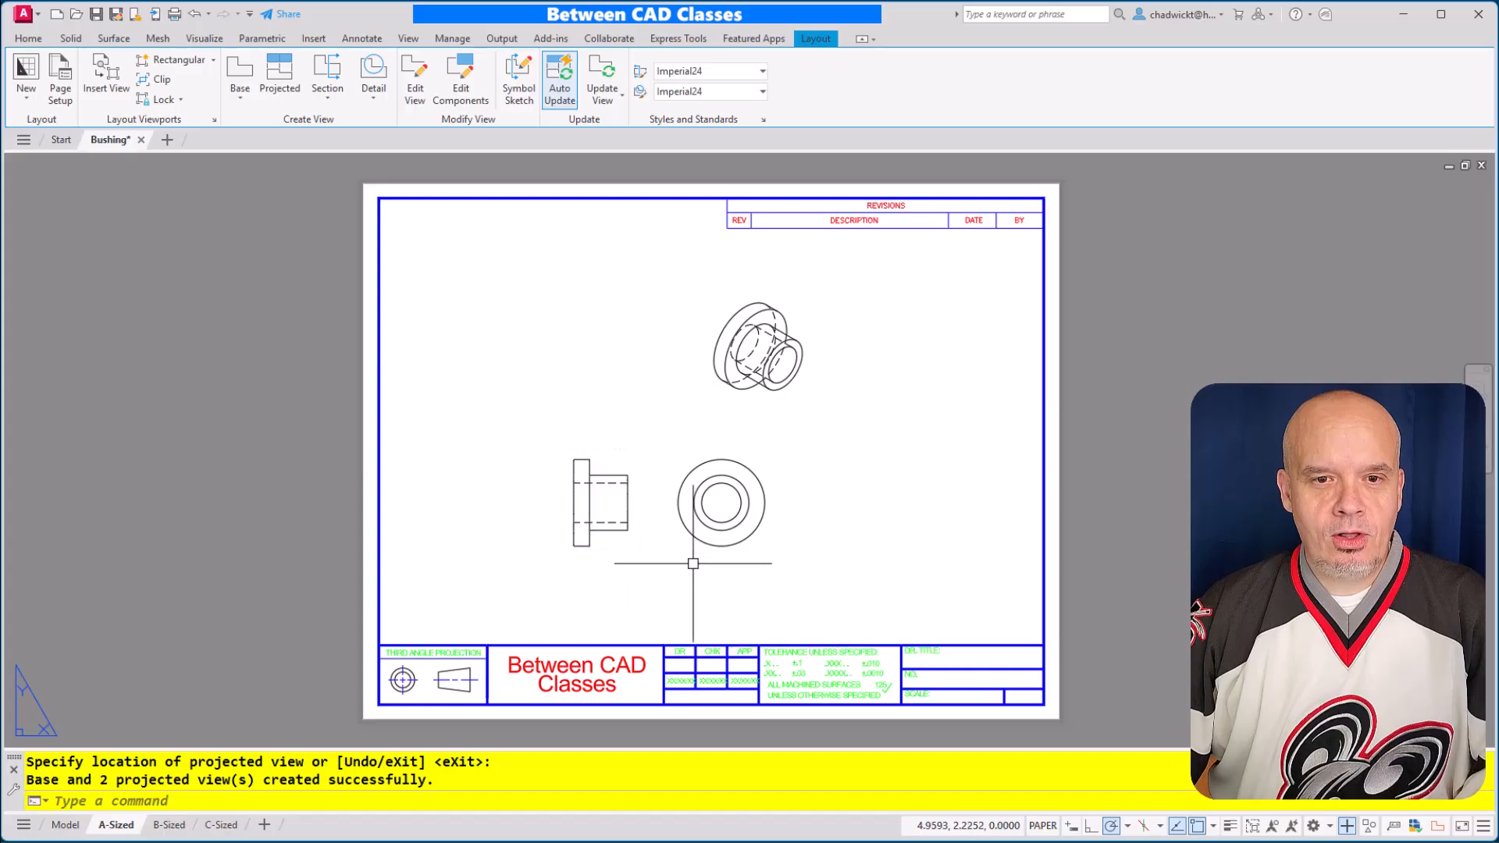
Change the isometric view's display style to Shaded with visible lines and leave the view editor
{"action": "left_click", "coordinate": [794, 310]}
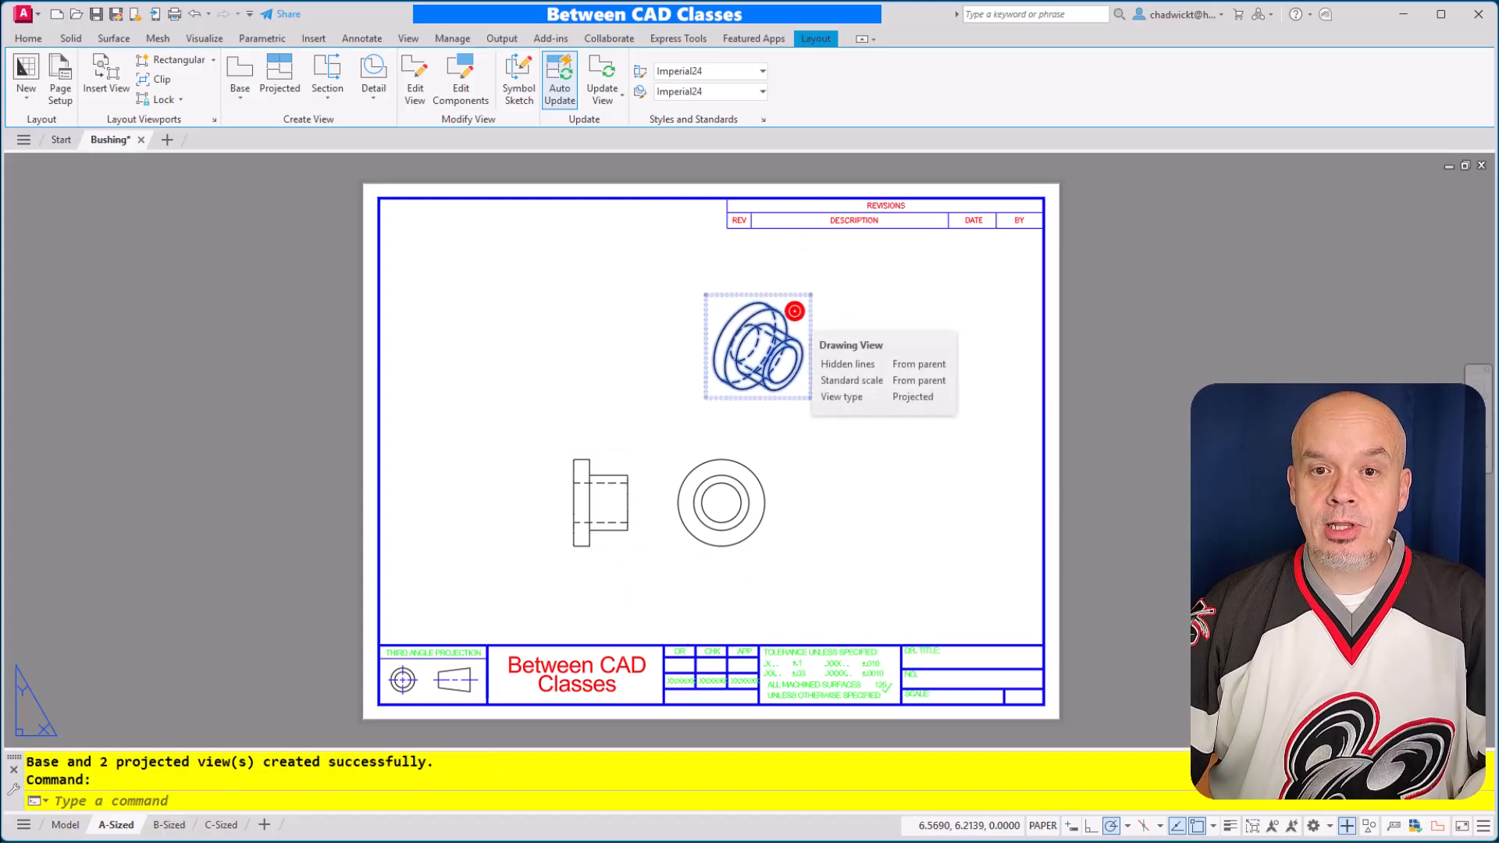
{"action": "left_click", "coordinate": [794, 310]}
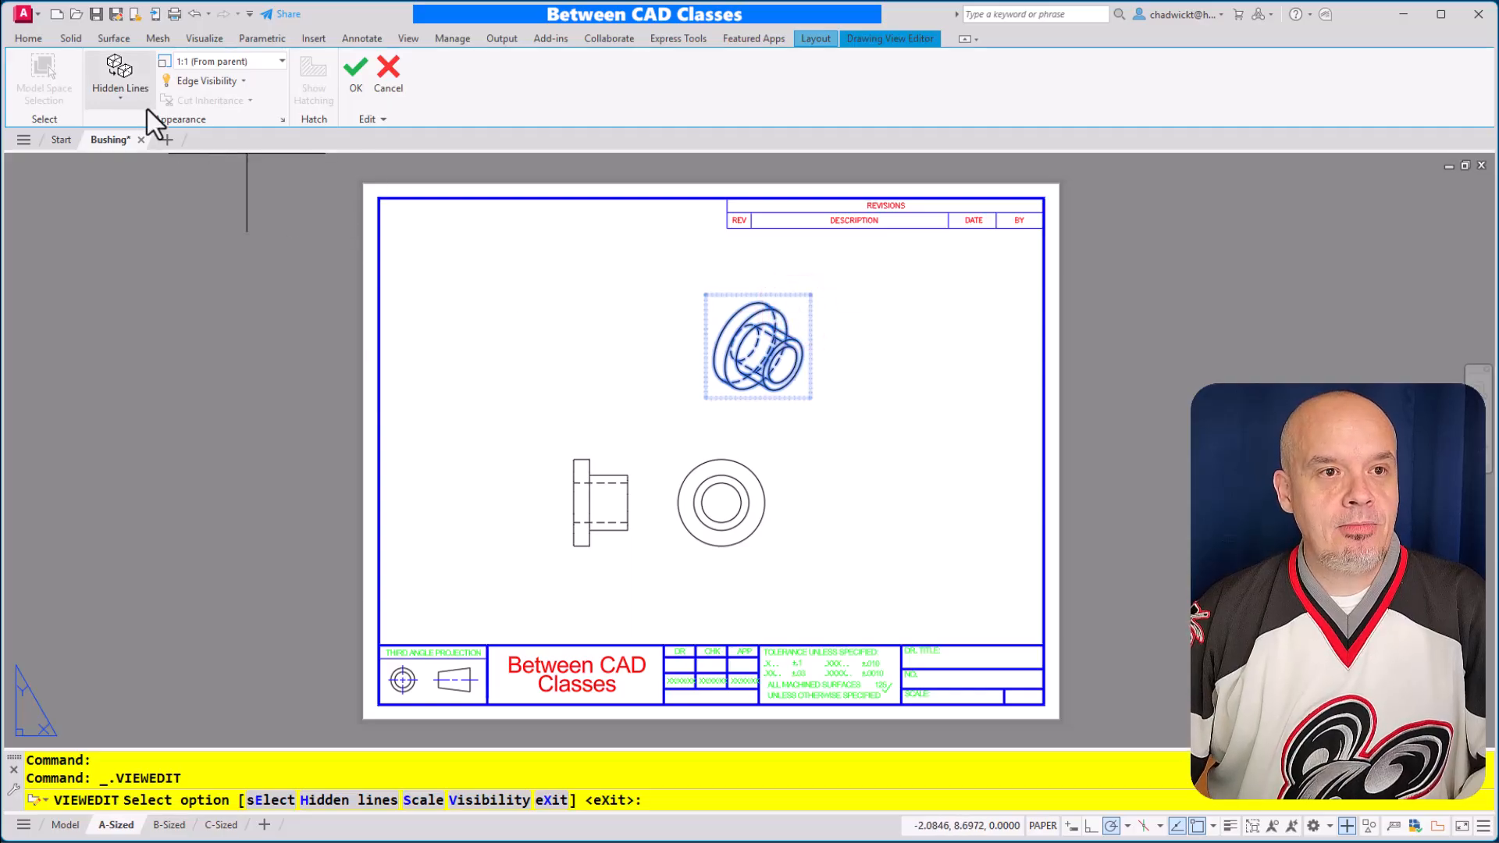
{"action": "left_click", "coordinate": [125, 93]}
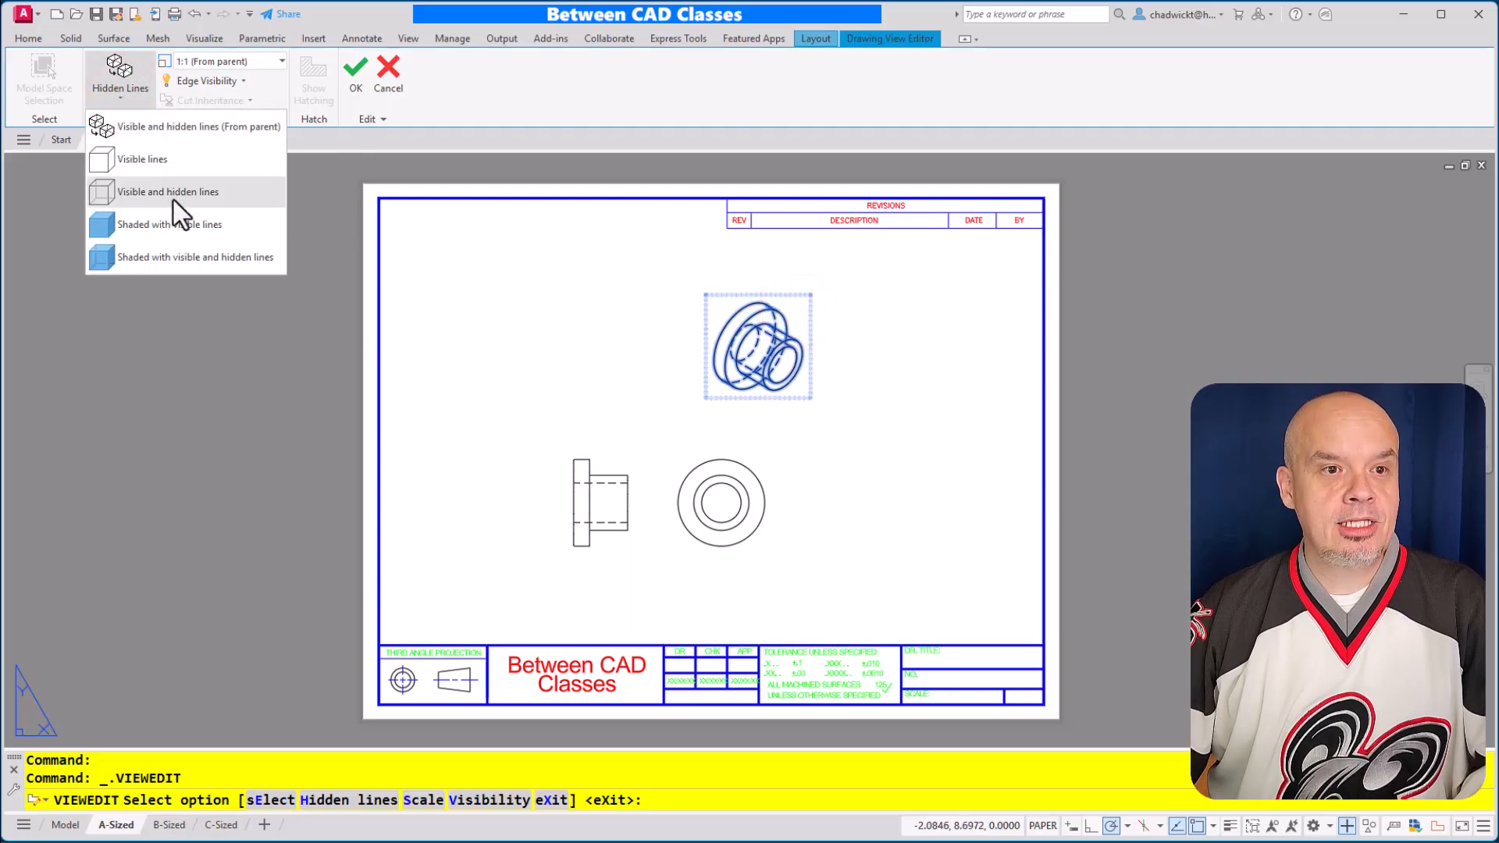
{"action": "left_click", "coordinate": [187, 224]}
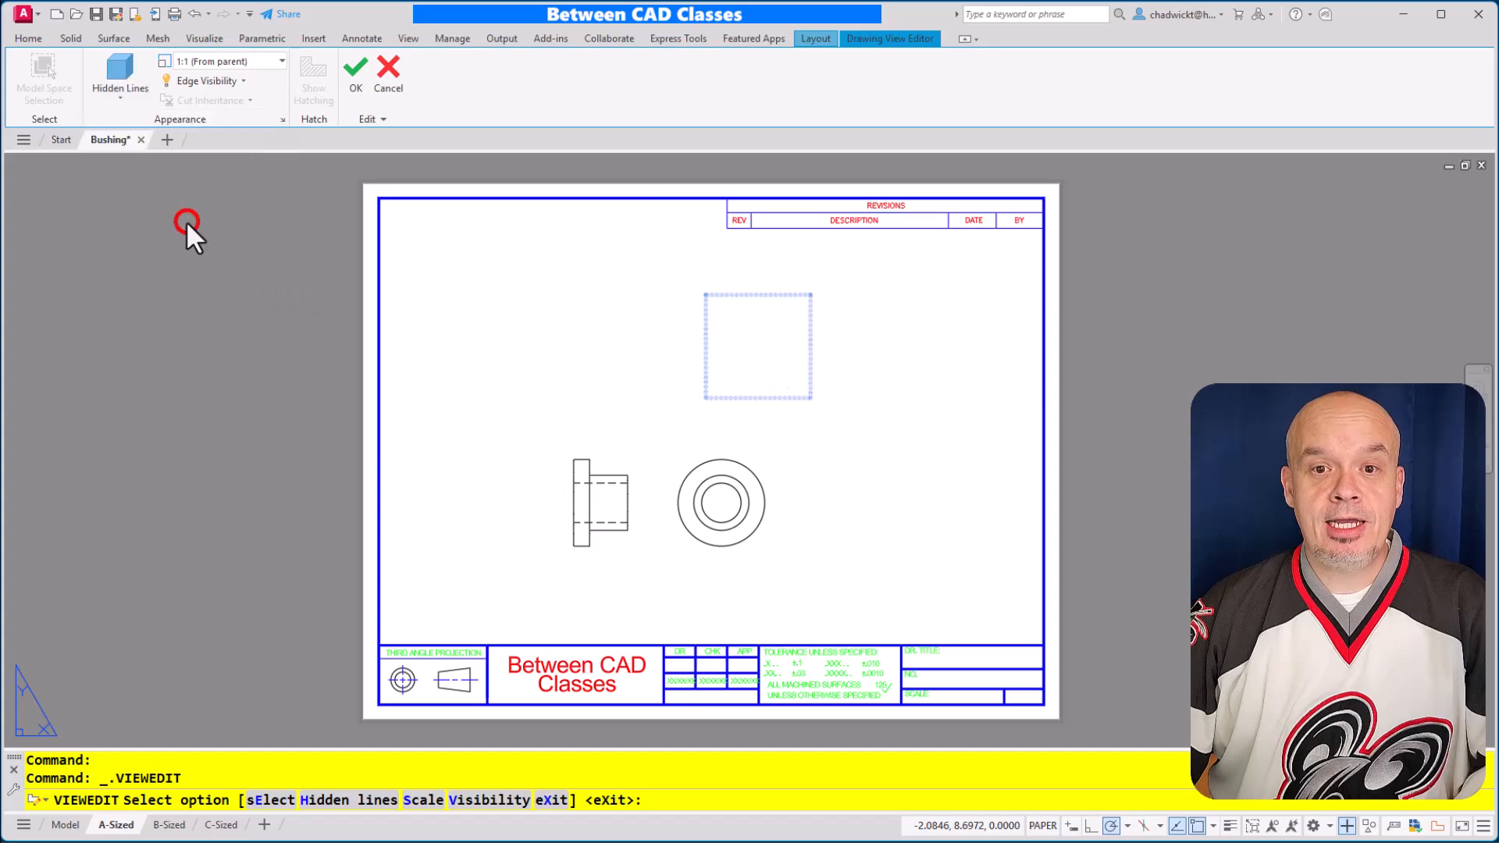
{"action": "key", "text": "Escape"}
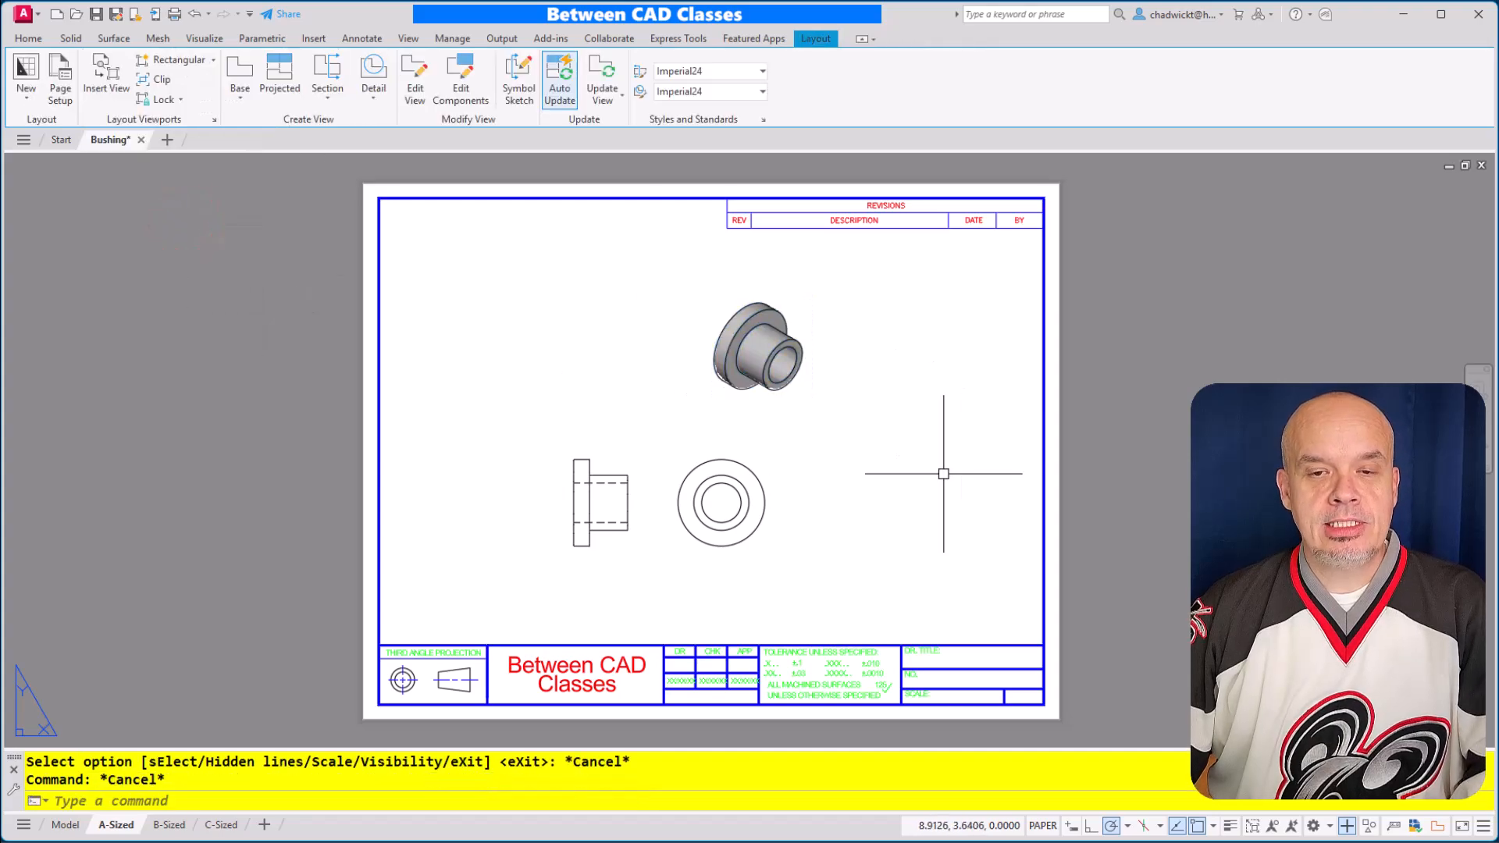